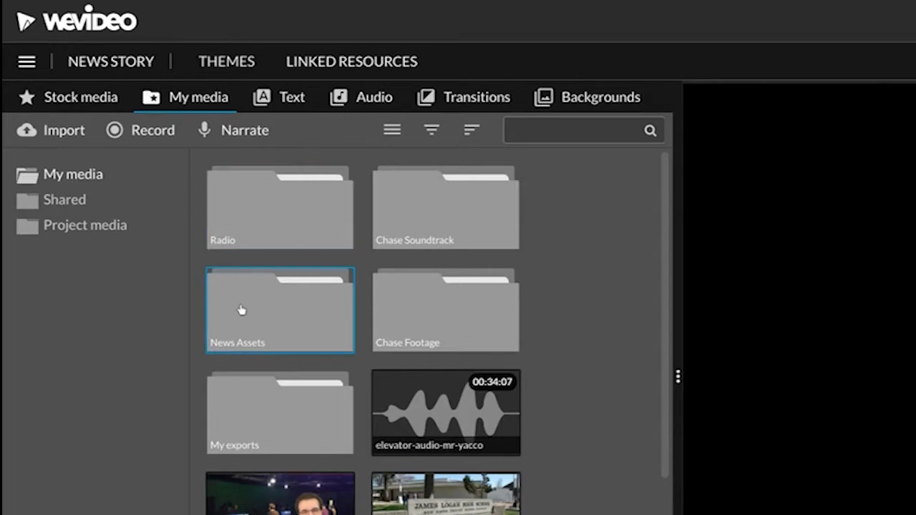
- Import IMG_1380.MOV and reporter-1.mp3 through reporter-5.mp3 from the Reporter folder into the News Assets media folder
{"action": "double_click", "coordinate": [241, 309]}
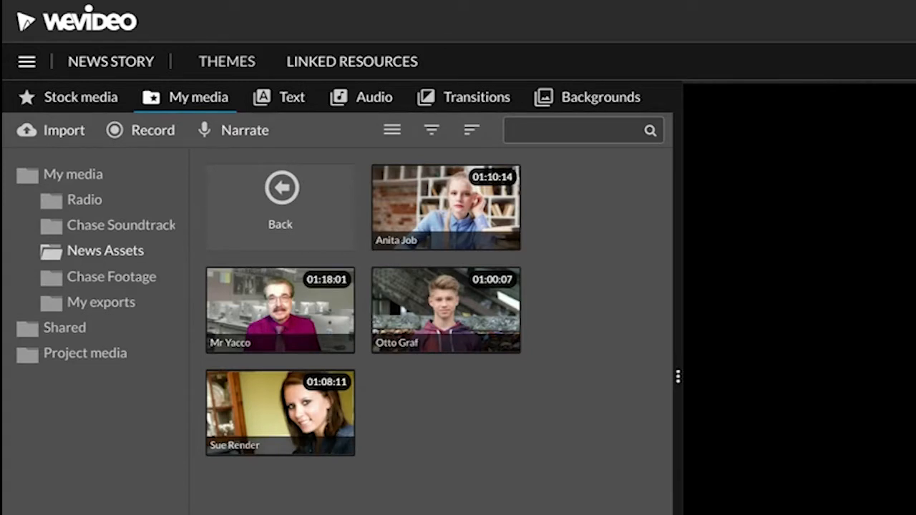
{"action": "left_click", "coordinate": [52, 128]}
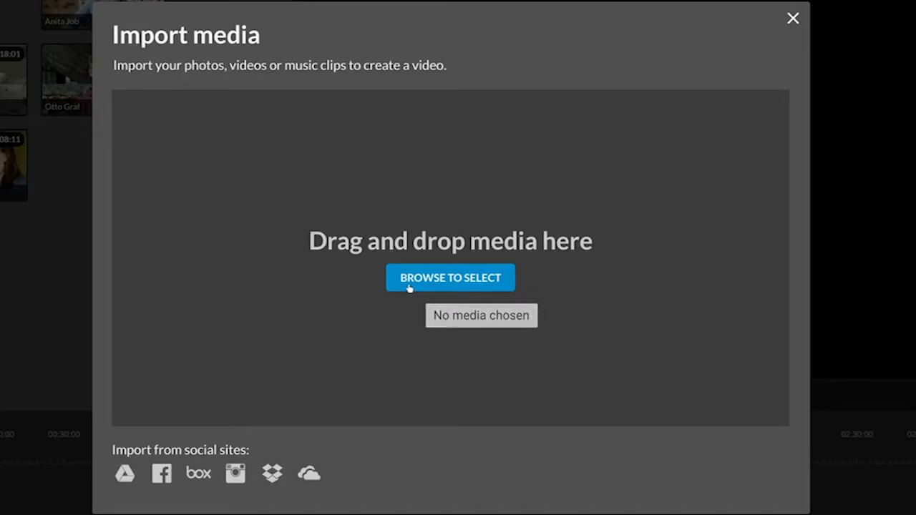
{"action": "left_click", "coordinate": [409, 288]}
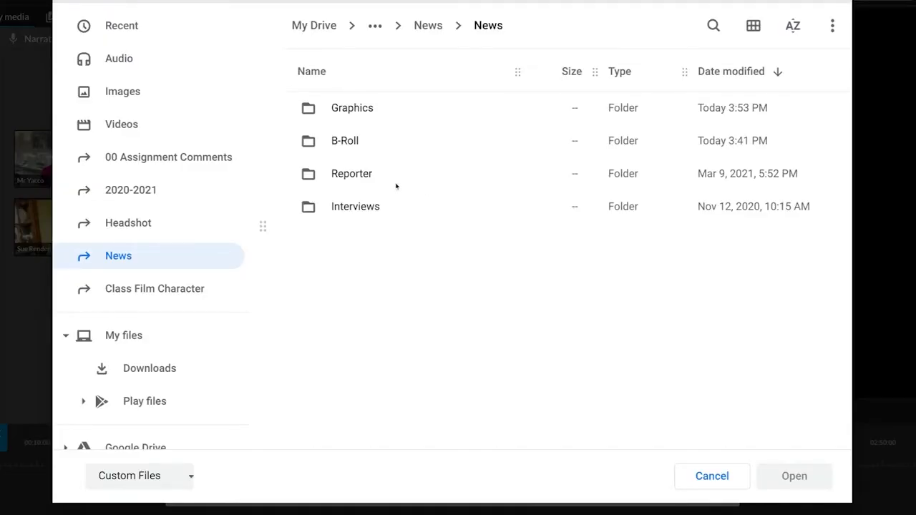
{"action": "double_click", "coordinate": [362, 178]}
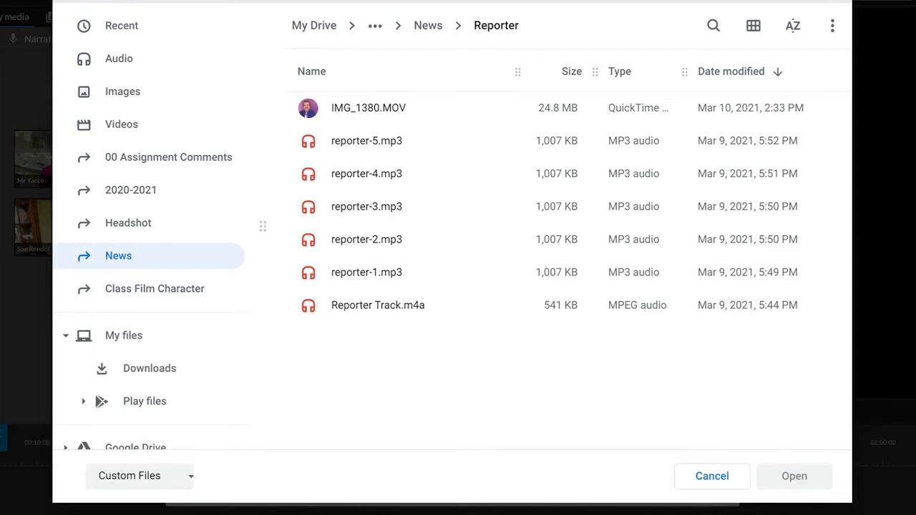
{"action": "left_click", "coordinate": [351, 269]}
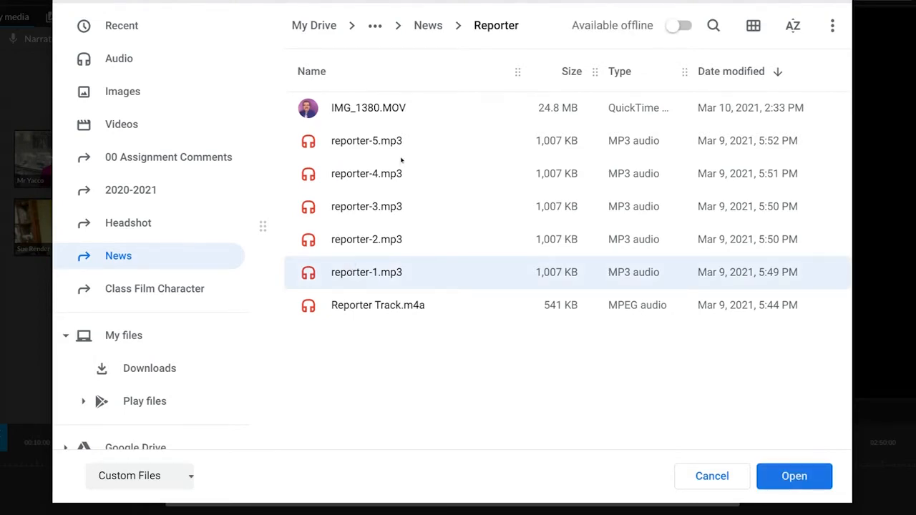
{"action": "left_click", "coordinate": [357, 107], "text": "shift"}
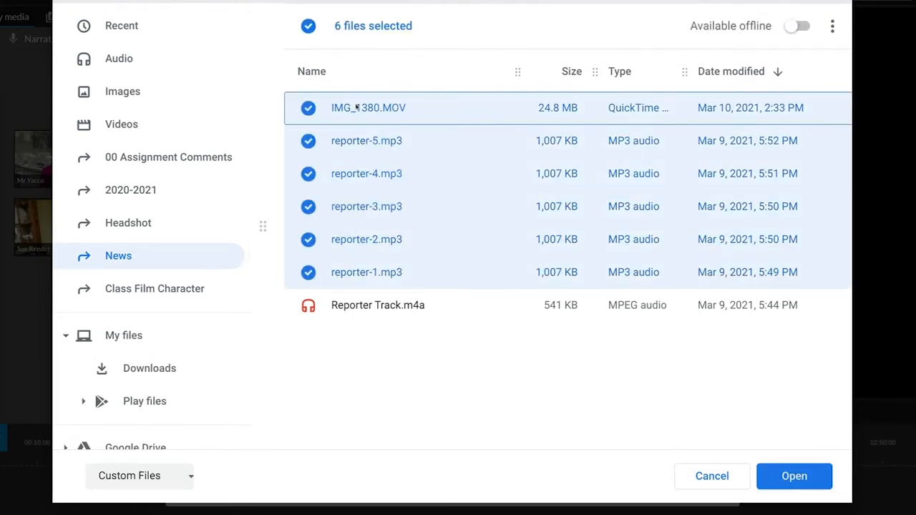
{"action": "left_click", "coordinate": [790, 476]}
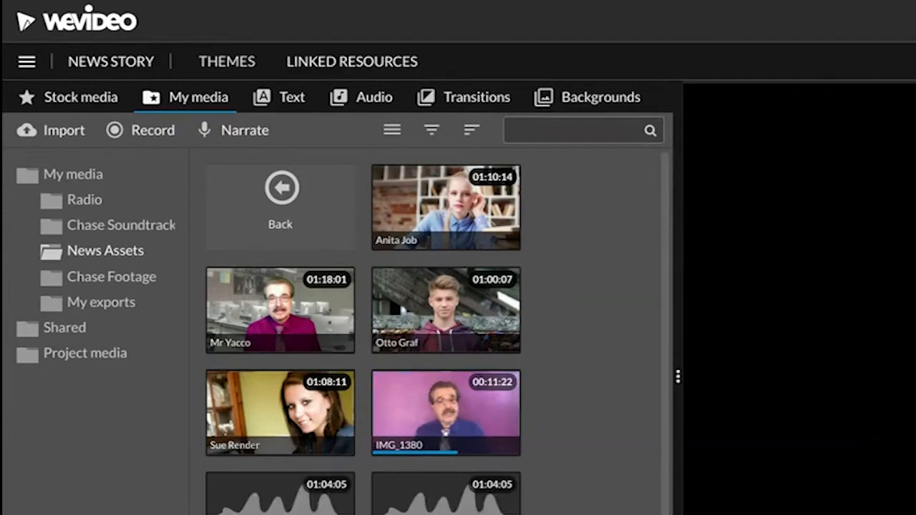
- Import all seven PNG images from the News drive's Graphics folder into the News Assets media folder
{"action": "left_click", "coordinate": [53, 131]}
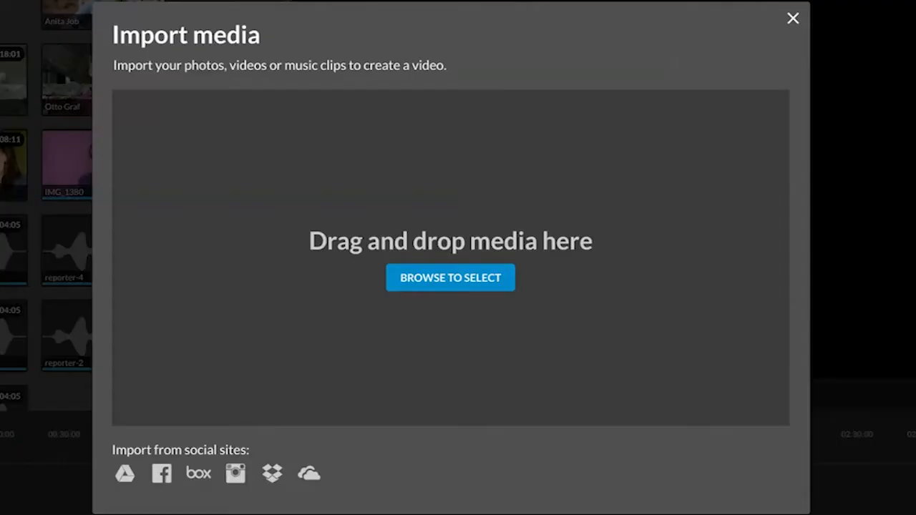
{"action": "left_click", "coordinate": [414, 290]}
{"action": "left_click", "coordinate": [402, 278]}
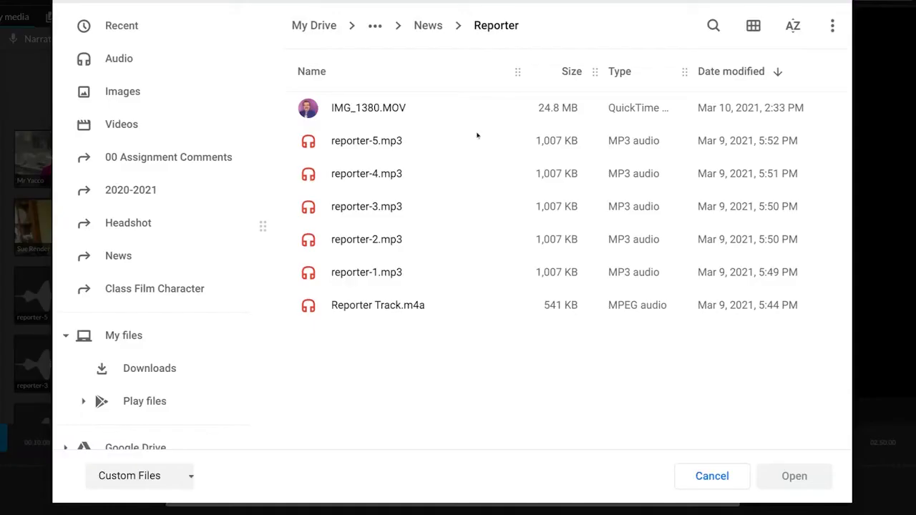
{"action": "left_click", "coordinate": [431, 25]}
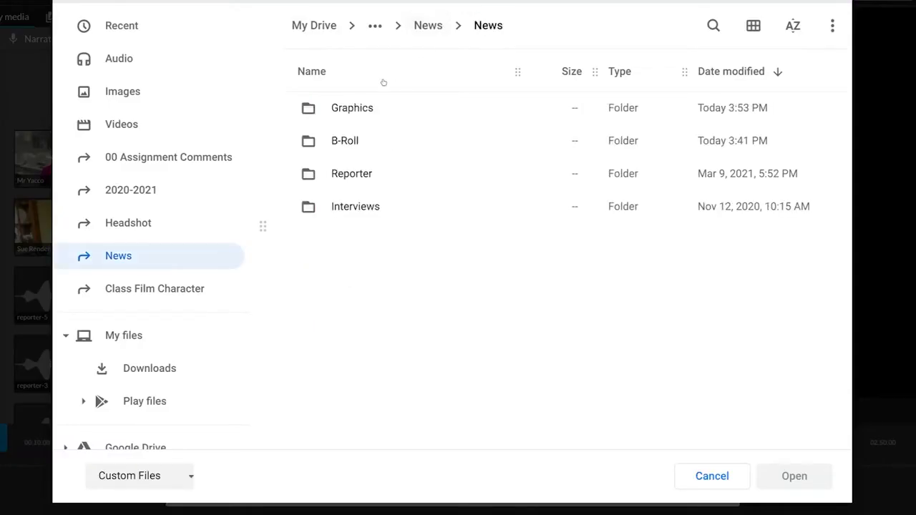
{"action": "left_click", "coordinate": [364, 108]}
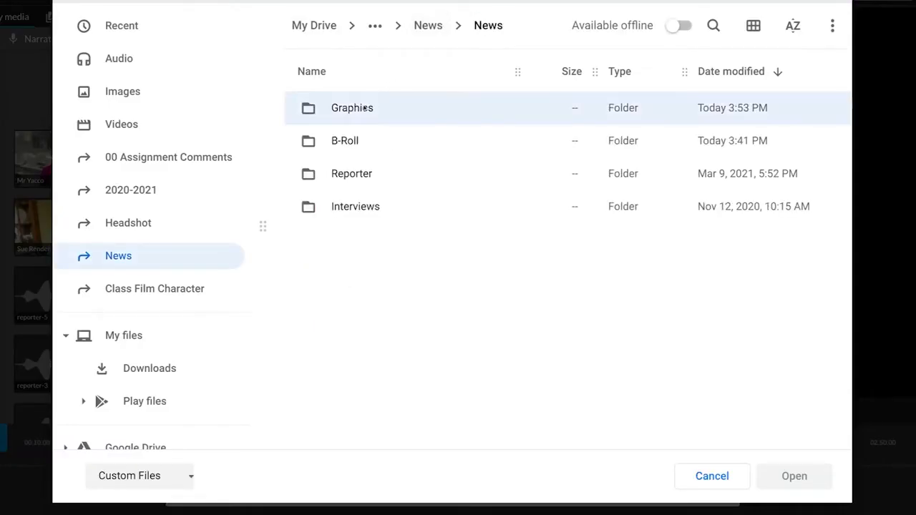
{"action": "double_click", "coordinate": [364, 107]}
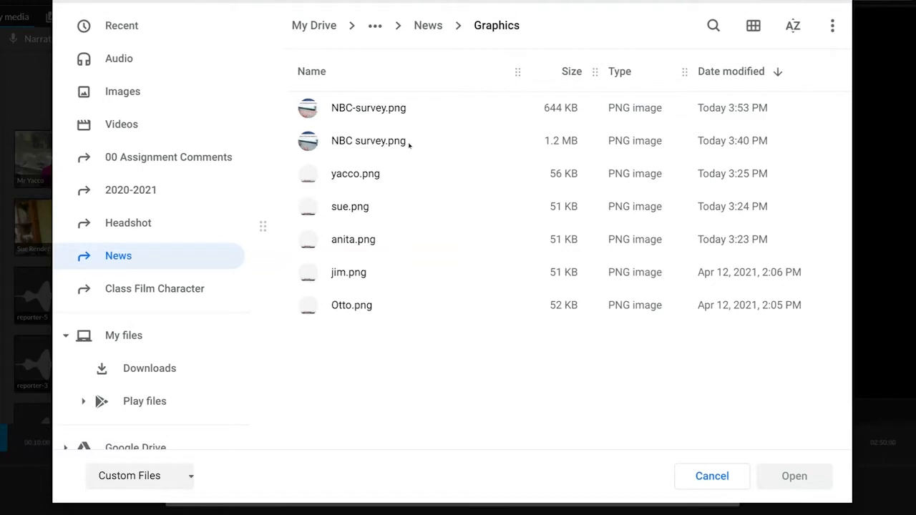
{"action": "left_click", "coordinate": [377, 109]}
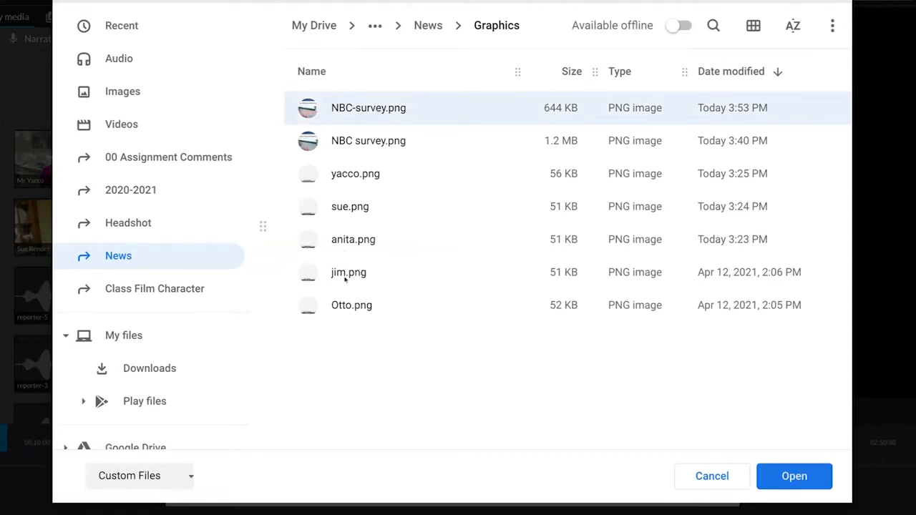
{"action": "left_click", "coordinate": [339, 309], "text": "shift"}
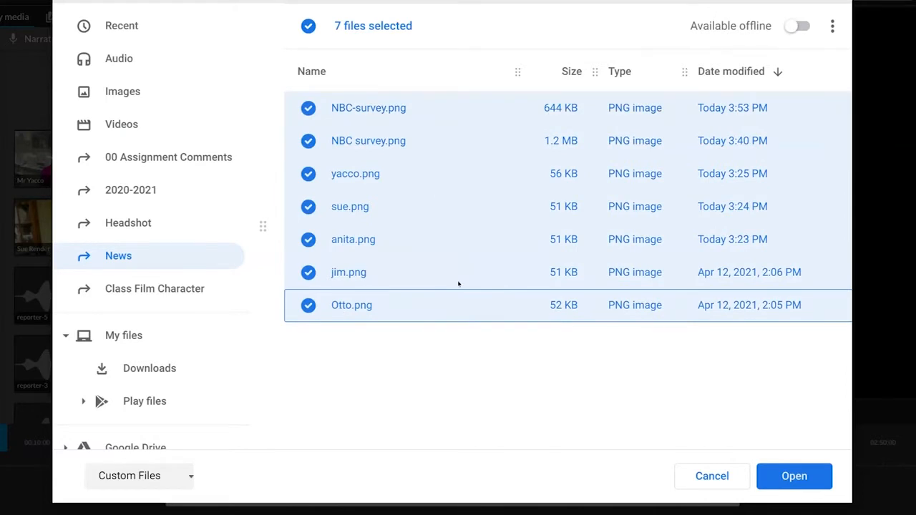
{"action": "left_click", "coordinate": [784, 476]}
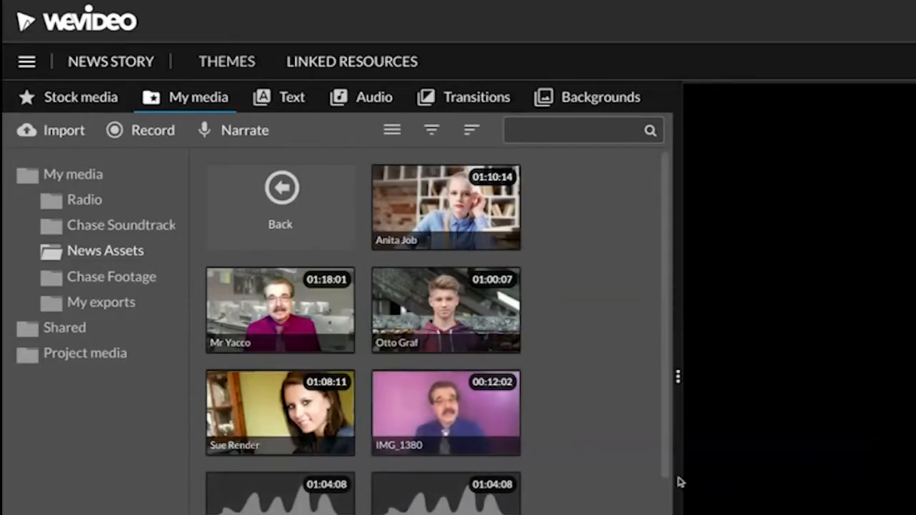
{"action": "left_click_drag", "start_coordinate": [666, 468], "coordinate": [637, 443]}
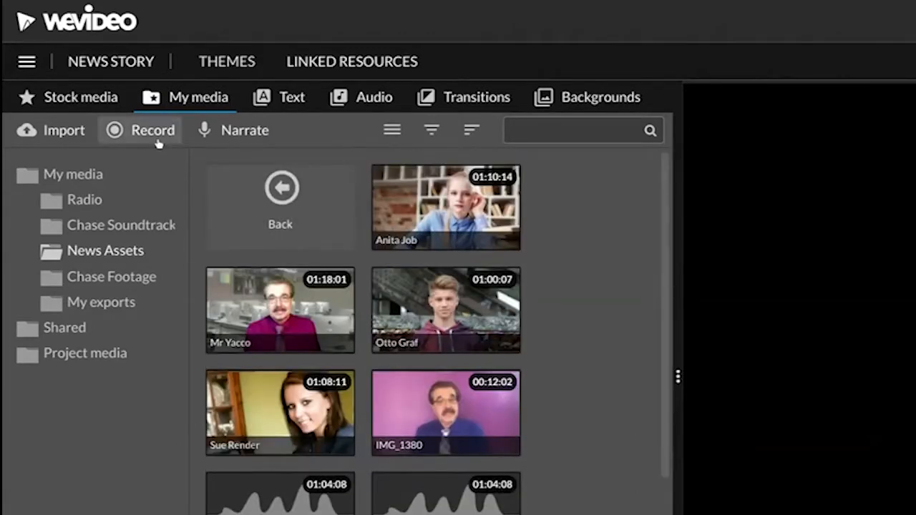
- Import all five B-Roll files, from JLHS entrance.MOV to the PVUSD student image, into the News Assets media folder
{"action": "left_click", "coordinate": [67, 132]}
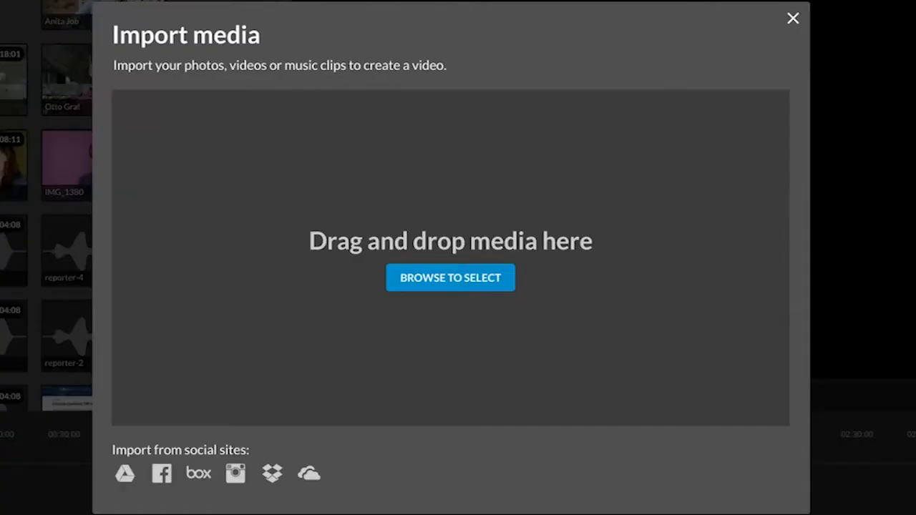
{"action": "left_click", "coordinate": [394, 275]}
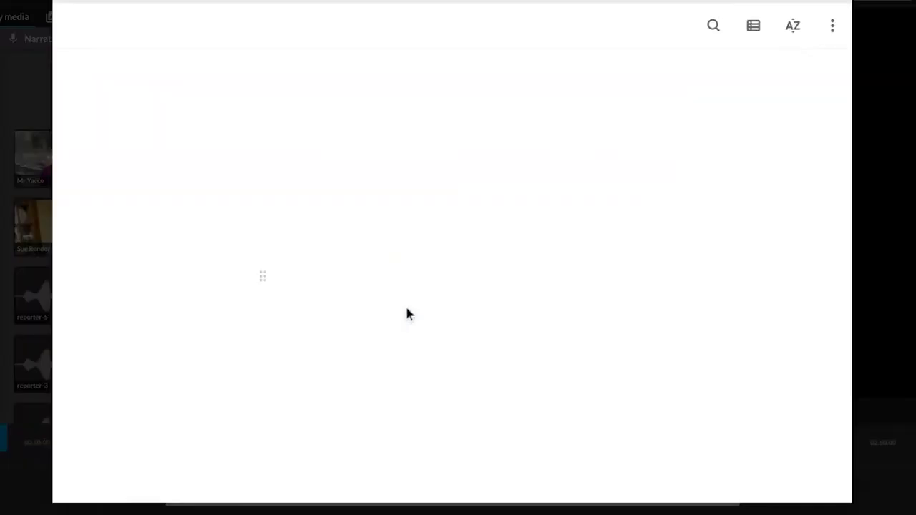
{"action": "left_click", "coordinate": [438, 26]}
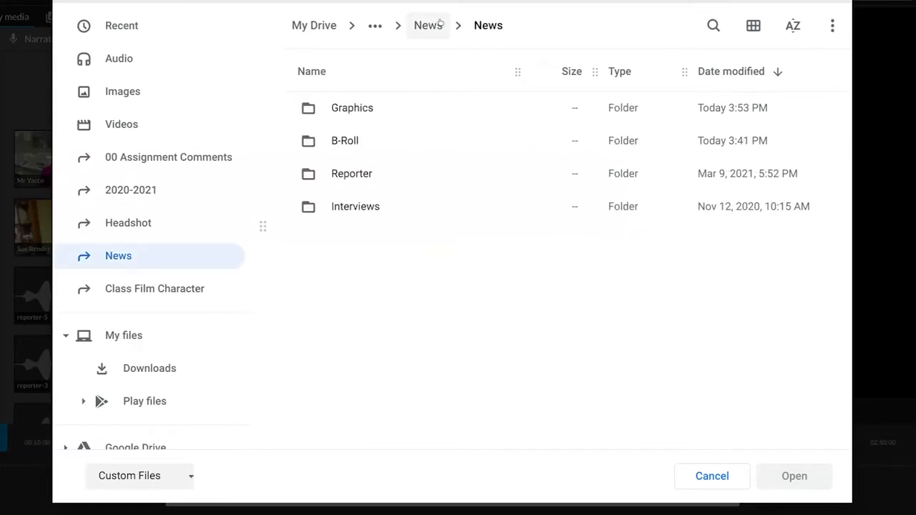
{"action": "double_click", "coordinate": [358, 140]}
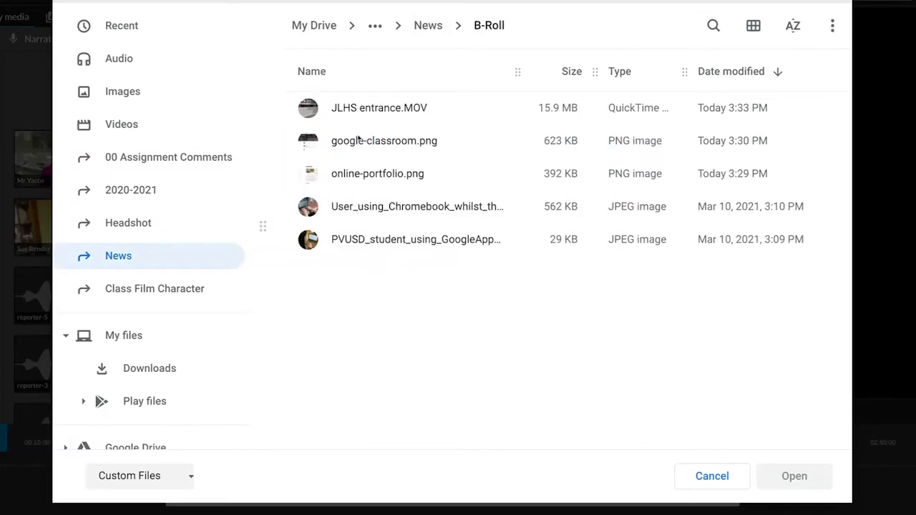
{"action": "left_click", "coordinate": [384, 109]}
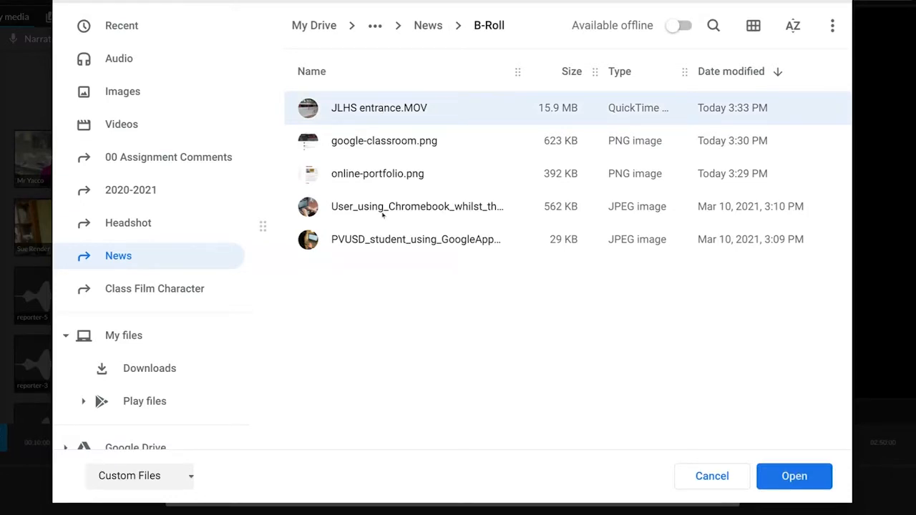
{"action": "left_click", "coordinate": [378, 241], "text": "shift"}
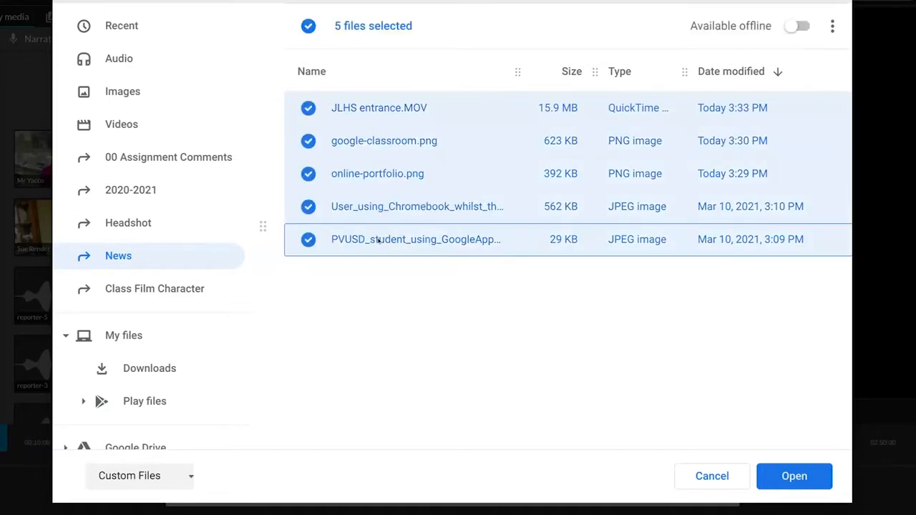
{"action": "left_click", "coordinate": [787, 474]}
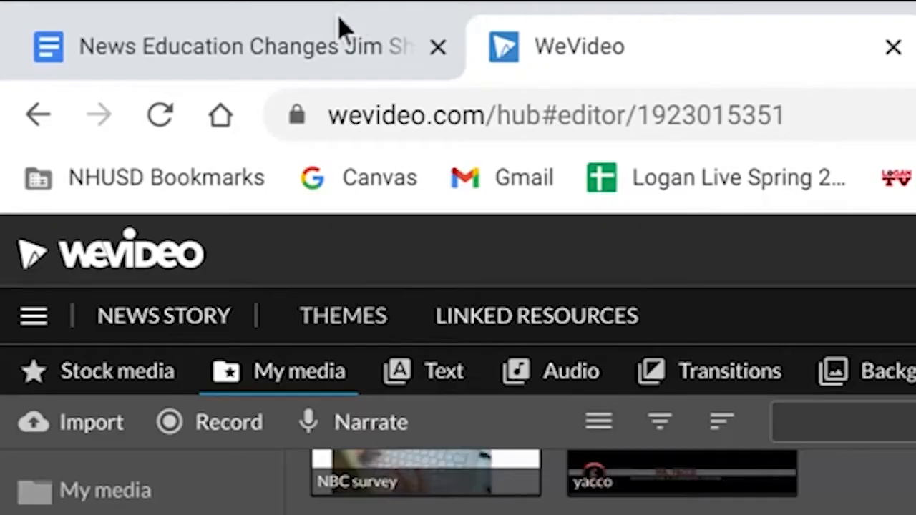
- Switch to the news script in Google Docs, highlight the opening reporter narration about Distance Learning, and return to WeVideo
{"action": "left_click", "coordinate": [300, 46]}
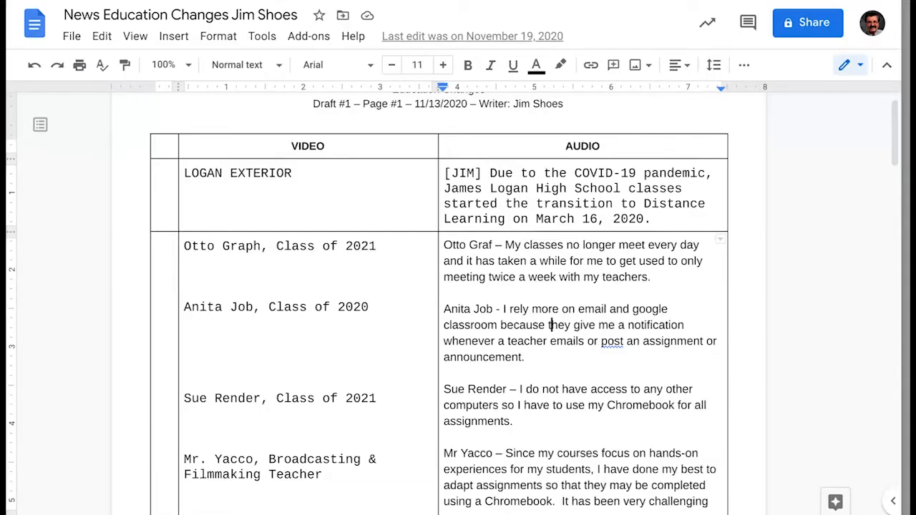
{"action": "left_click_drag", "start_coordinate": [489, 173], "coordinate": [659, 217]}
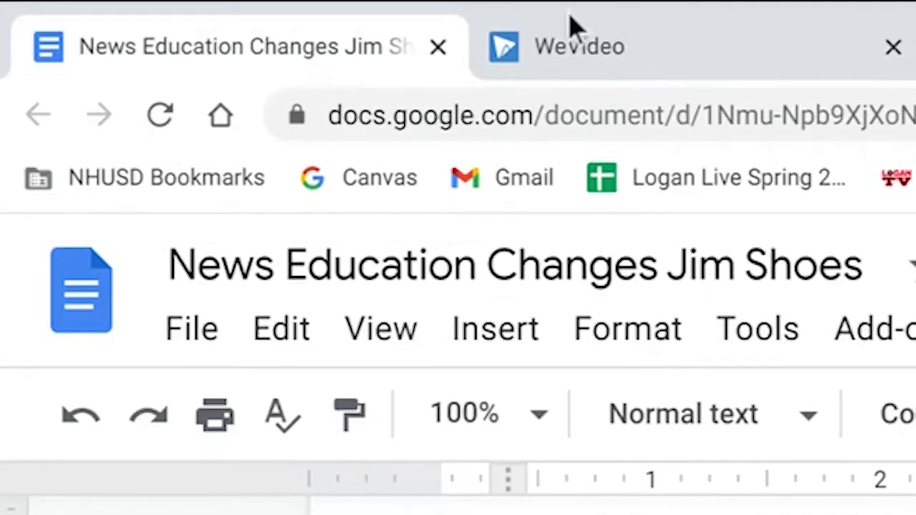
{"action": "left_click", "coordinate": [573, 36]}
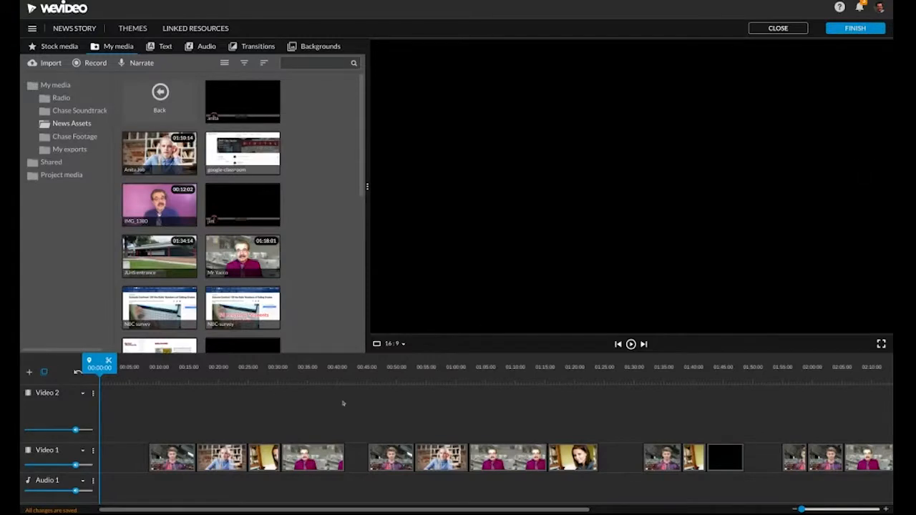
- Move the first group of four interview clips on the Video 1 track earlier, starting at 00:03:07
{"action": "left_click_drag", "start_coordinate": [153, 420], "coordinate": [220, 479]}
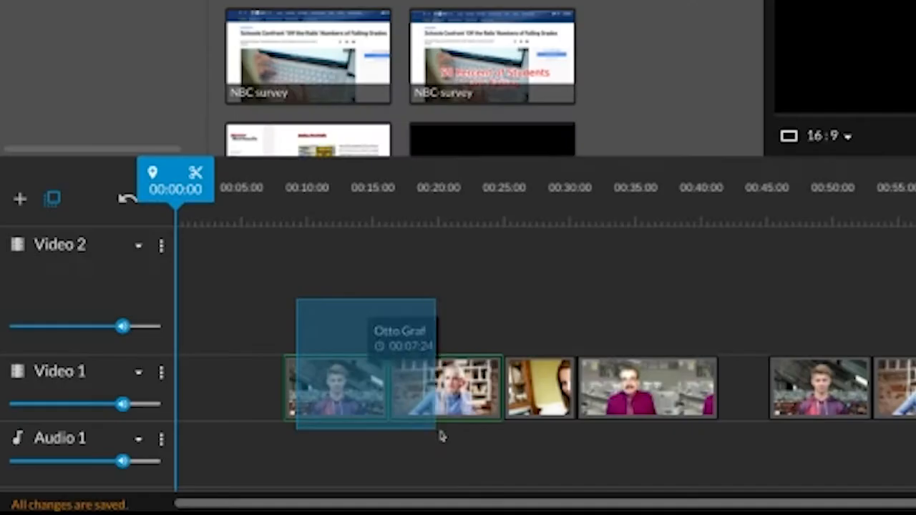
{"action": "left_click_drag", "start_coordinate": [441, 435], "coordinate": [674, 468]}
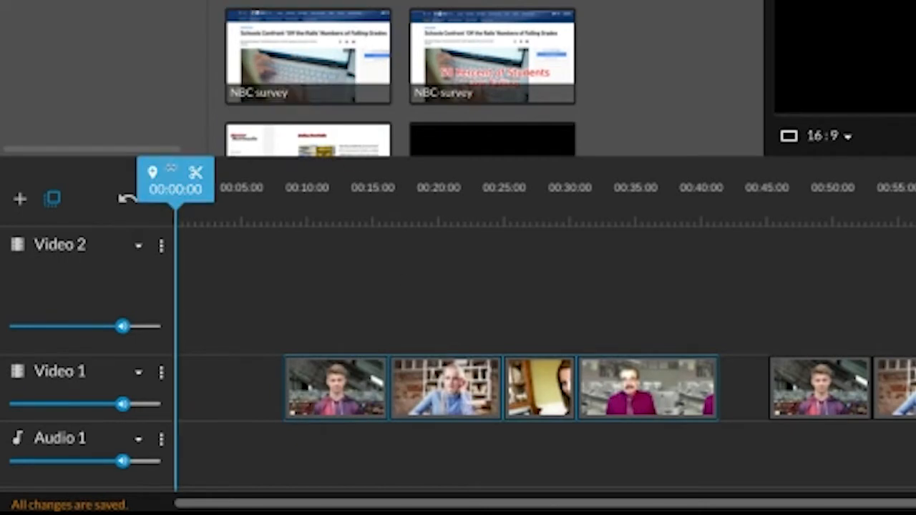
{"action": "left_click_drag", "start_coordinate": [306, 374], "coordinate": [231, 414]}
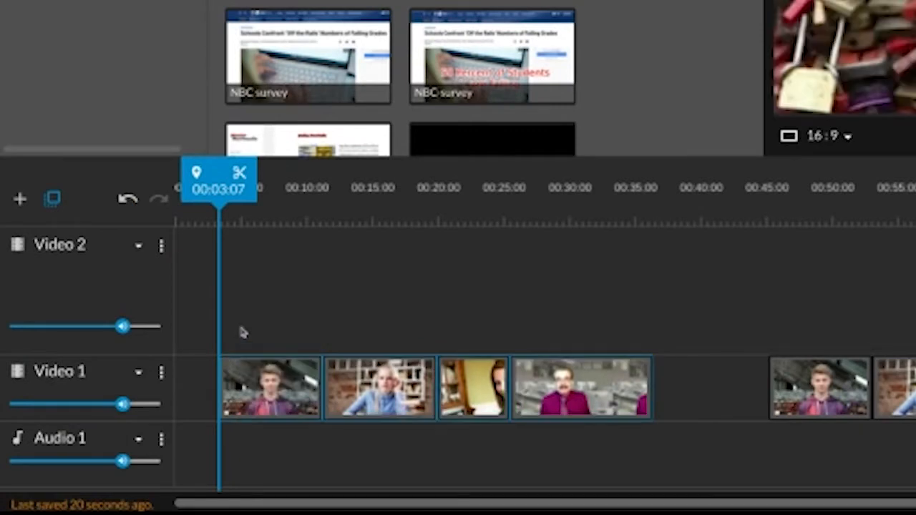
{"action": "left_click", "coordinate": [243, 300]}
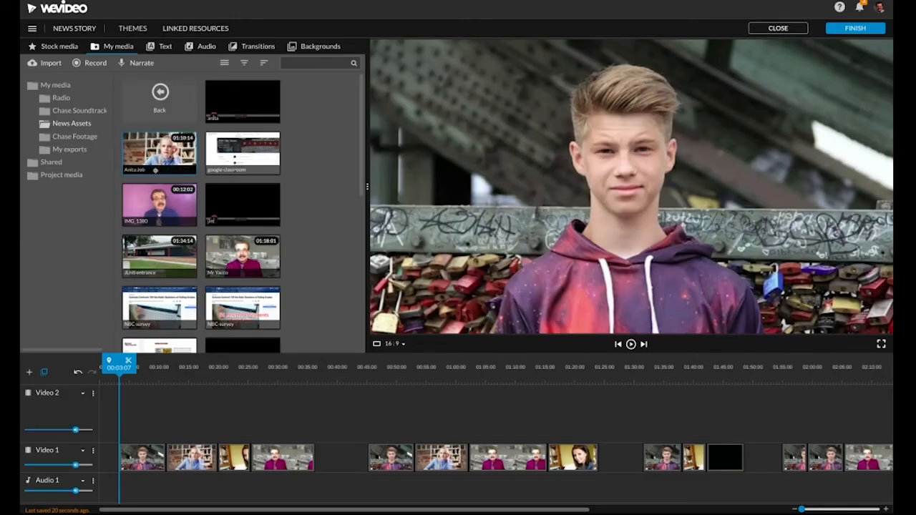
- Add the reporter-1 audio clip to the Audio 1 track, starting at 00:00:00
{"action": "scroll", "coordinate": [355, 163], "scroll_direction": "down", "scroll_amount": 10}
{"action": "scroll", "coordinate": [345, 312], "scroll_direction": "down", "scroll_amount": 1}
{"action": "scroll", "coordinate": [345, 313], "scroll_direction": "up", "scroll_amount": 1}
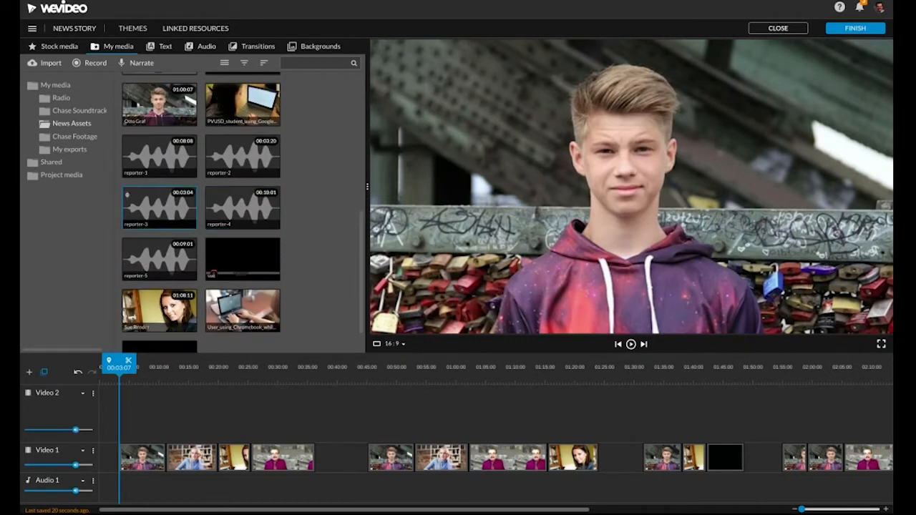
{"action": "left_click", "coordinate": [134, 156]}
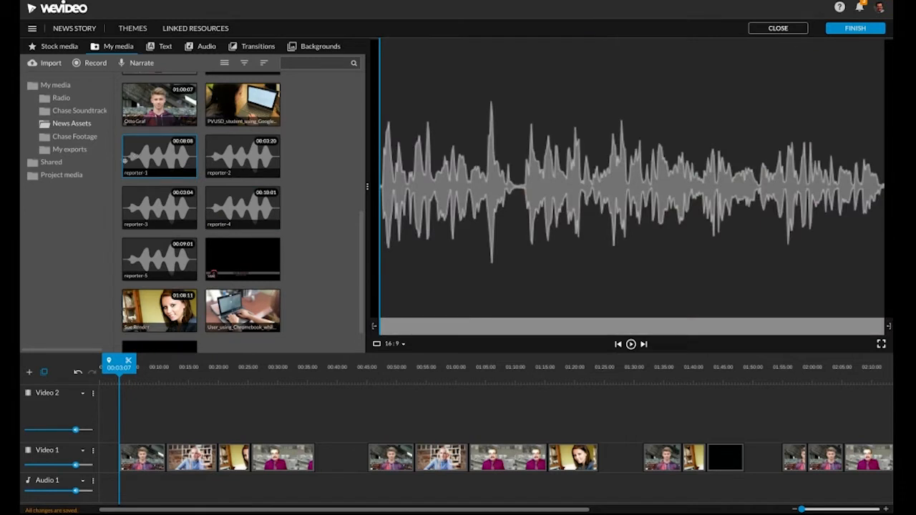
{"action": "left_click_drag", "start_coordinate": [125, 161], "coordinate": [133, 485]}
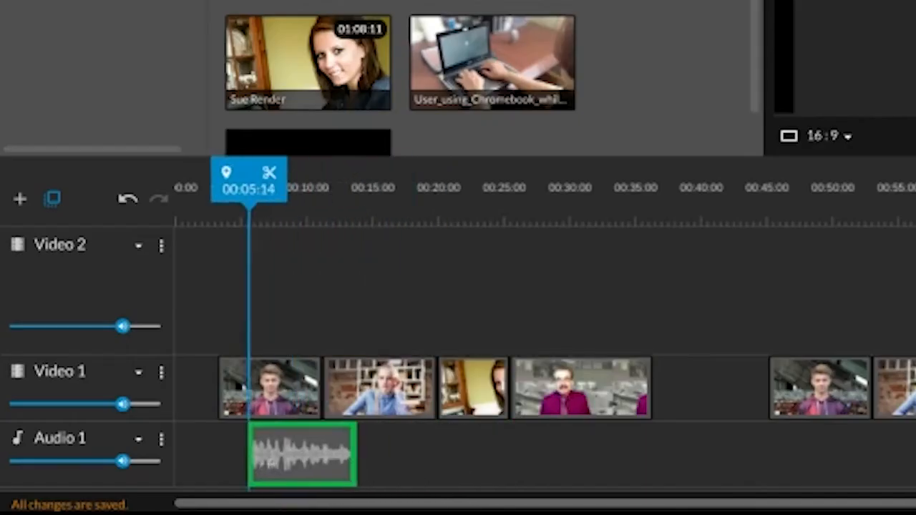
{"action": "left_click_drag", "start_coordinate": [265, 485], "coordinate": [195, 486]}
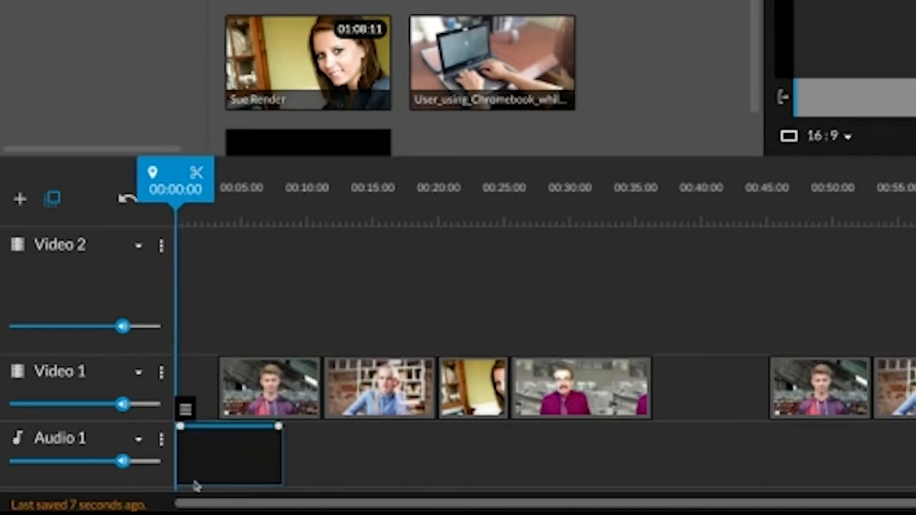
- Move the first group of four interview clips on Video 1 to start at 00:08:08 after reporter-1, and play the sequence from 00:00:00
{"action": "left_click_drag", "start_coordinate": [246, 291], "coordinate": [639, 416]}
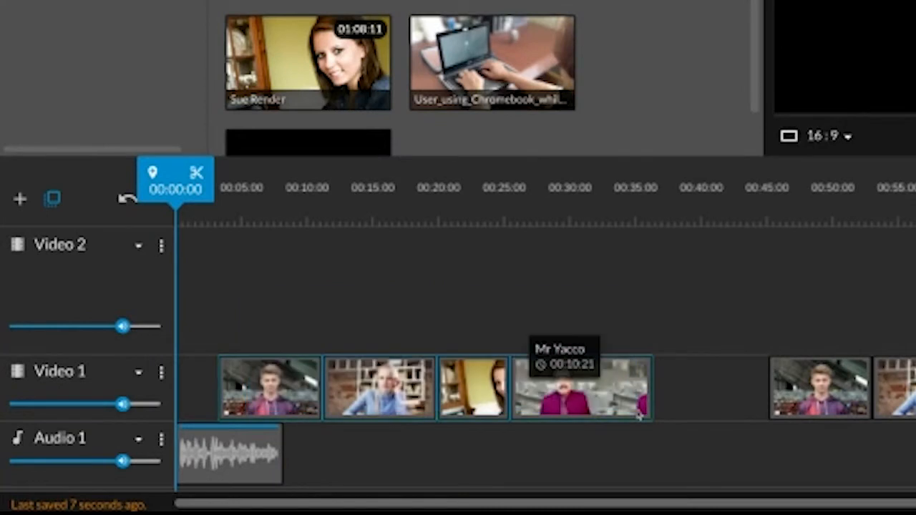
{"action": "left_click_drag", "start_coordinate": [227, 373], "coordinate": [287, 371]}
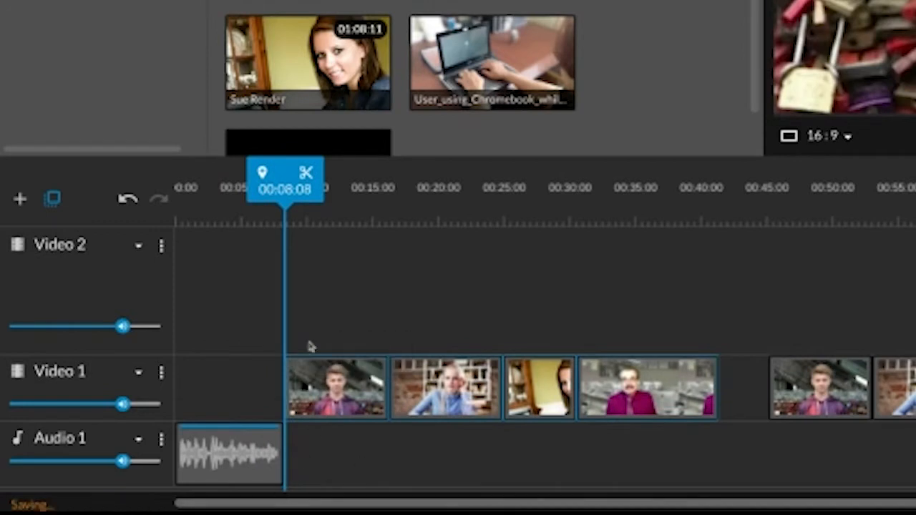
{"action": "left_click", "coordinate": [236, 200]}
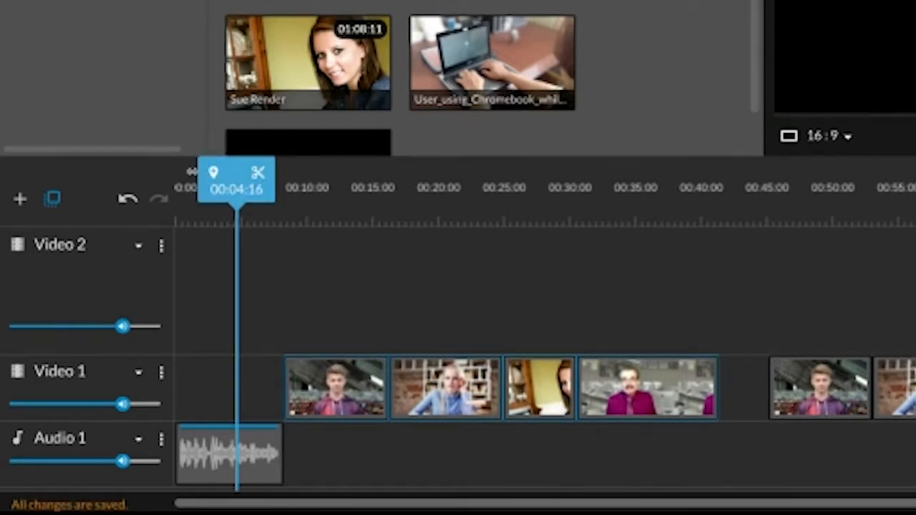
{"action": "left_click_drag", "start_coordinate": [213, 171], "coordinate": [118, 172]}
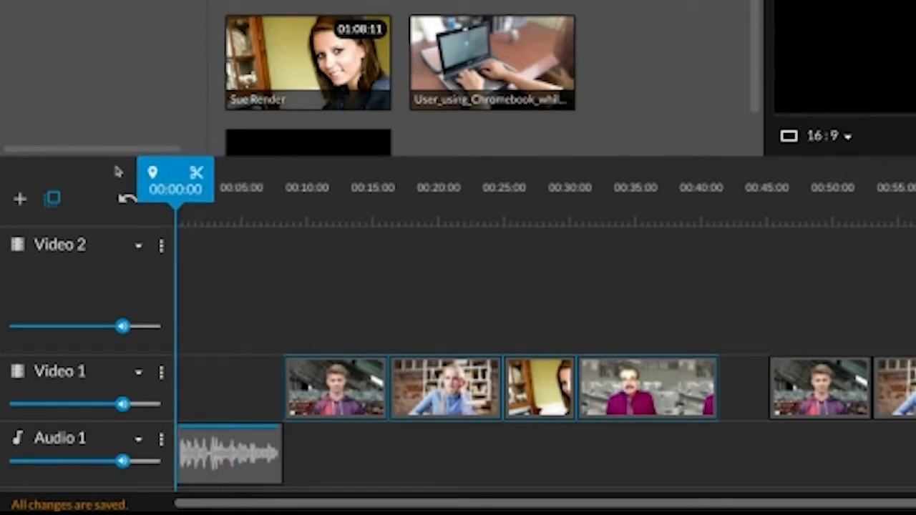
{"action": "key", "text": "space"}
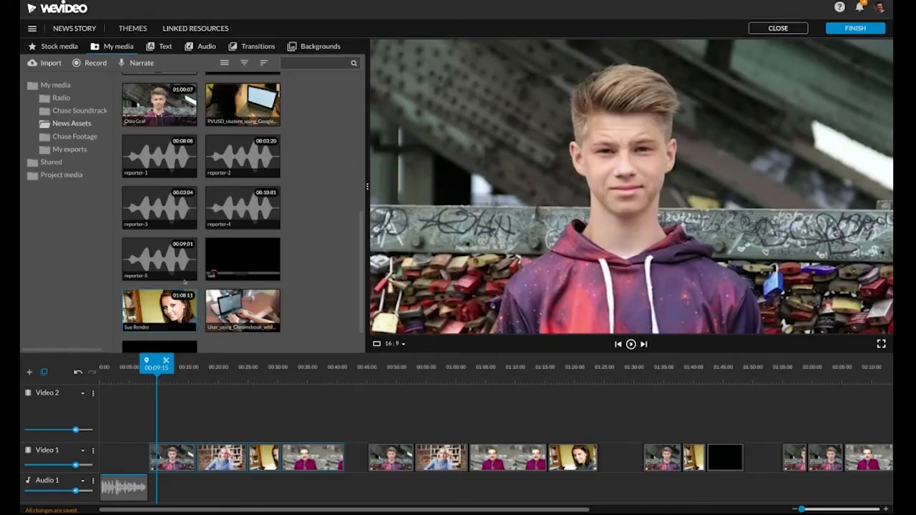
- Add reporter-2 to Audio 1 at 00:41:10 and move the second group of four interview clips to start at 00:45:05
{"action": "left_click_drag", "start_coordinate": [224, 163], "coordinate": [355, 486]}
{"action": "left_click_drag", "start_coordinate": [252, 450], "coordinate": [254, 453]}
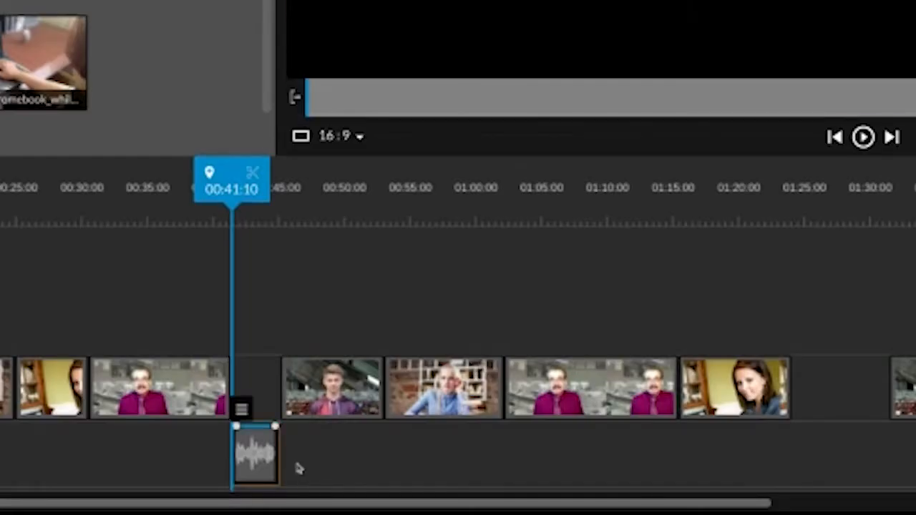
{"action": "left_click_drag", "start_coordinate": [307, 333], "coordinate": [763, 413]}
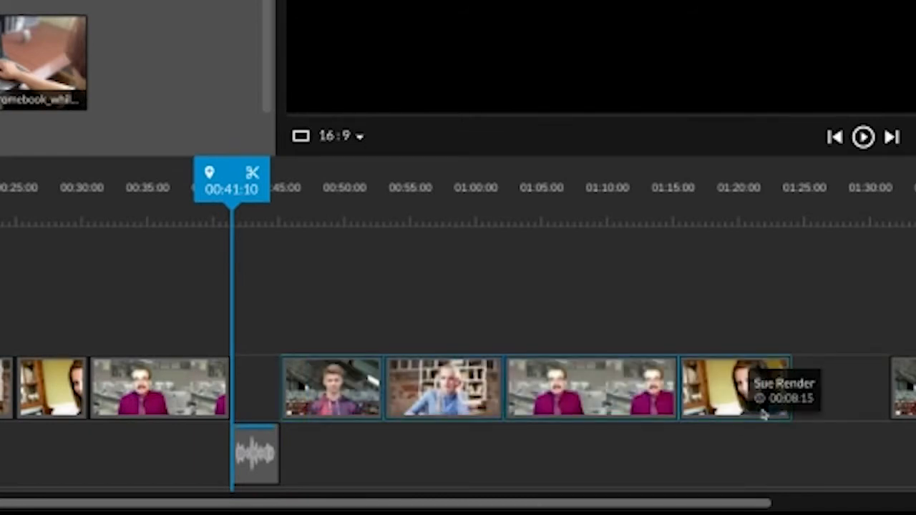
{"action": "left_click_drag", "start_coordinate": [338, 382], "coordinate": [400, 385]}
{"action": "left_click_drag", "start_coordinate": [384, 349], "coordinate": [337, 351]}
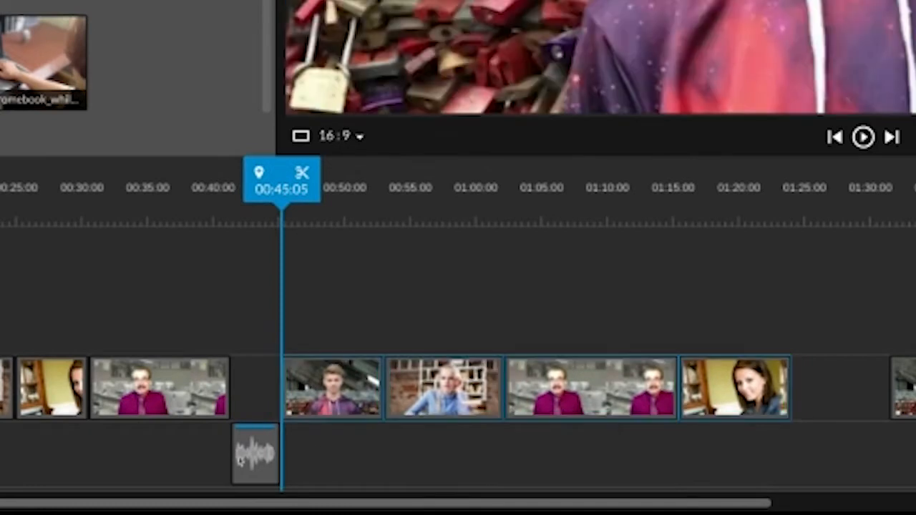
- Play from 00:39:00 through the reporter-2 narration into the second clip group, and scrub the playhead back over that transition
{"action": "left_click", "coordinate": [198, 207]}
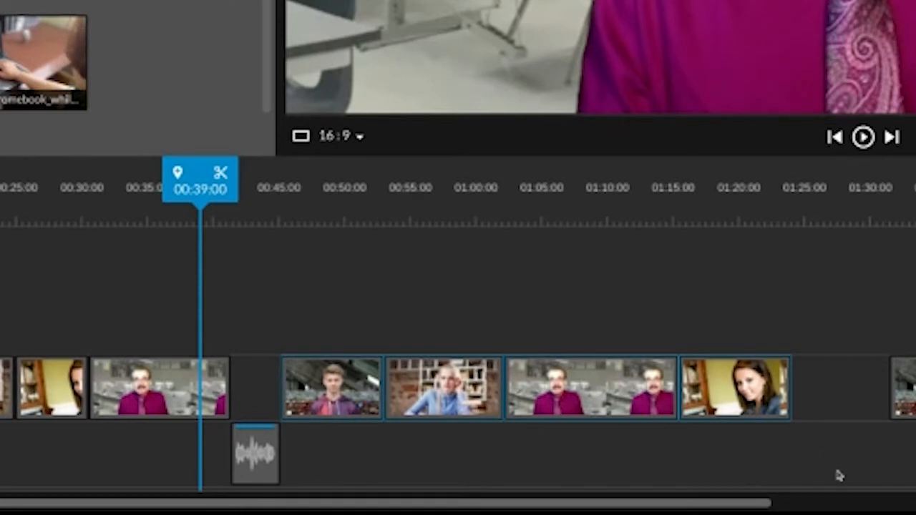
{"action": "key", "text": "space"}
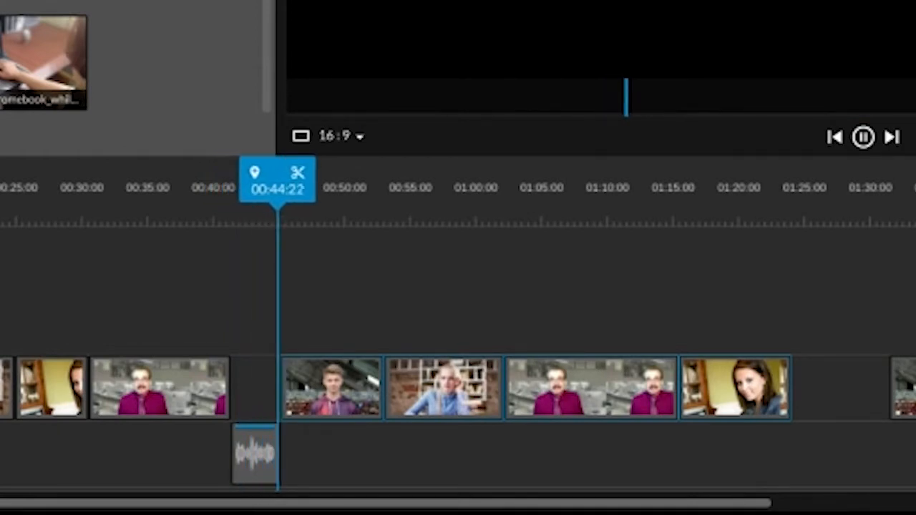
{"action": "key", "text": "space"}
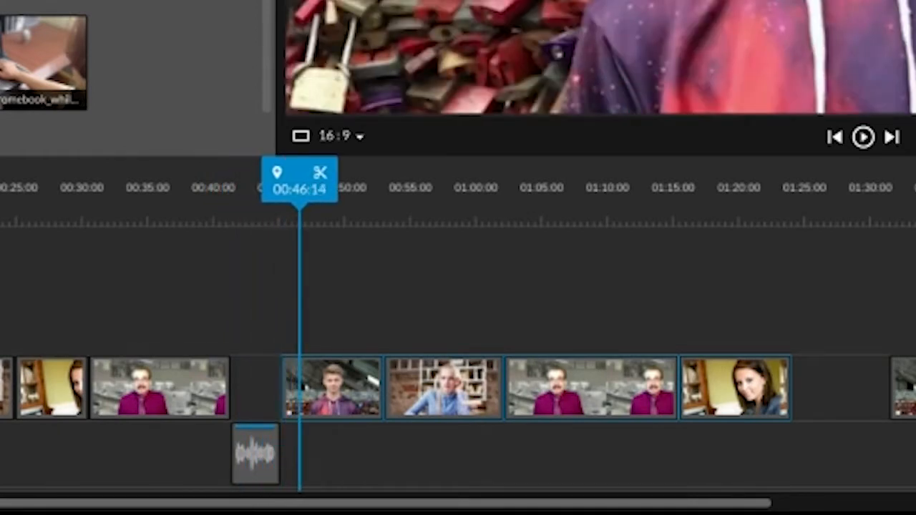
{"action": "left_click_drag", "start_coordinate": [290, 160], "coordinate": [211, 159]}
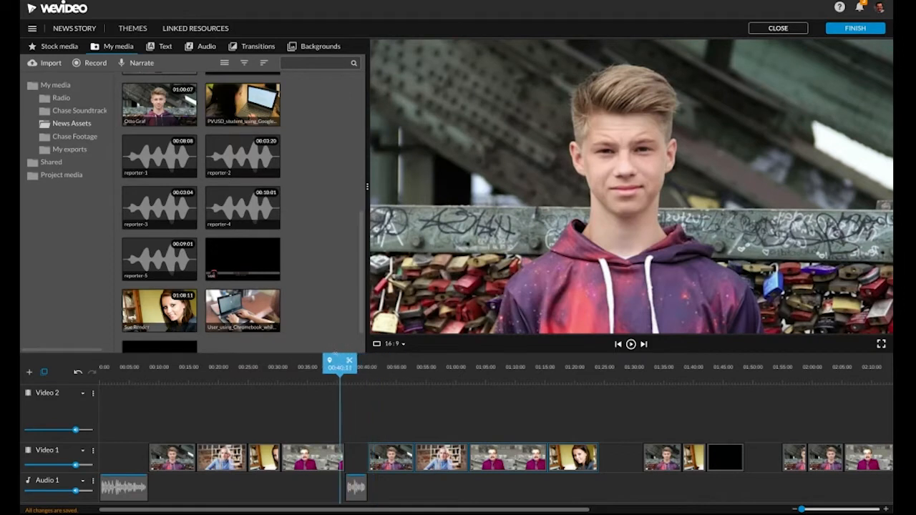
{"action": "left_click_drag", "start_coordinate": [340, 361], "coordinate": [322, 349]}
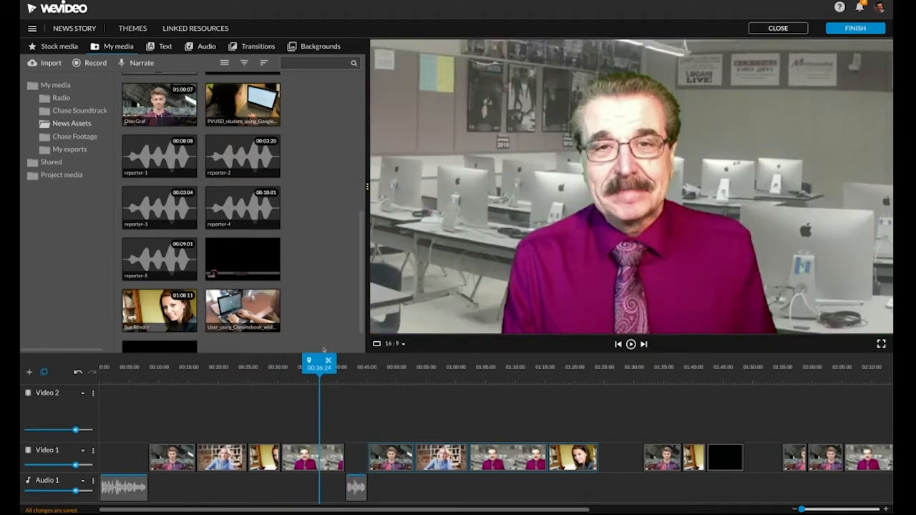
{"action": "left_click_drag", "start_coordinate": [319, 363], "coordinate": [355, 362]}
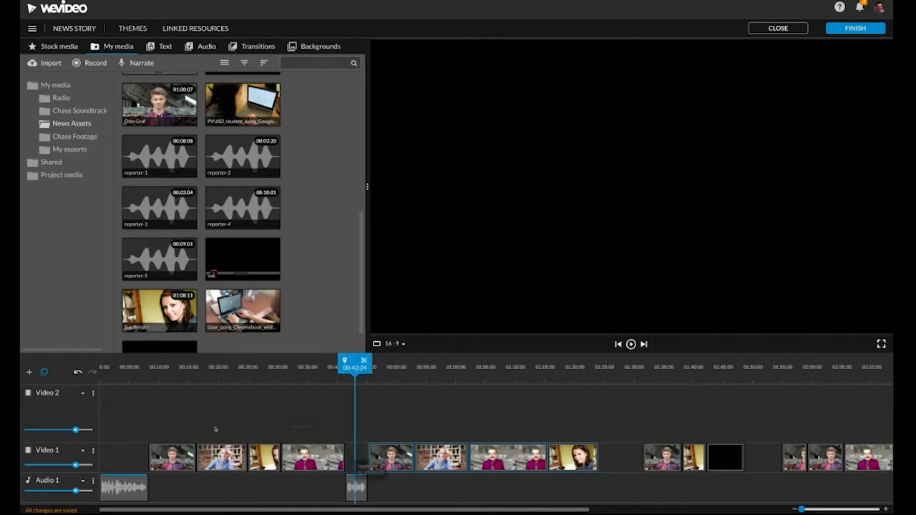
- Add reporter-3 to Audio 1 at 01:24:02 and move the third group of three clips to start at 01:27:06
{"action": "mouse_move", "coordinate": [427, 511]}
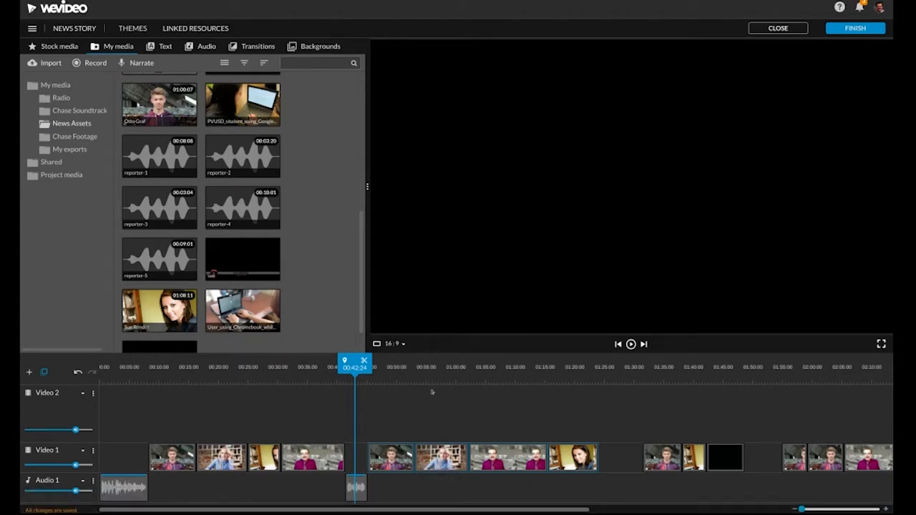
{"action": "left_click_drag", "start_coordinate": [151, 207], "coordinate": [607, 487]}
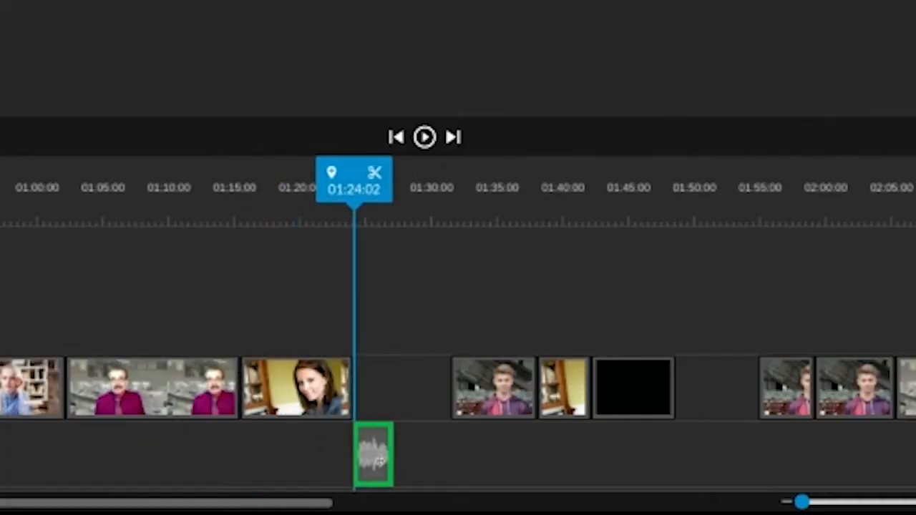
{"action": "left_click_drag", "start_coordinate": [373, 454], "coordinate": [373, 455]}
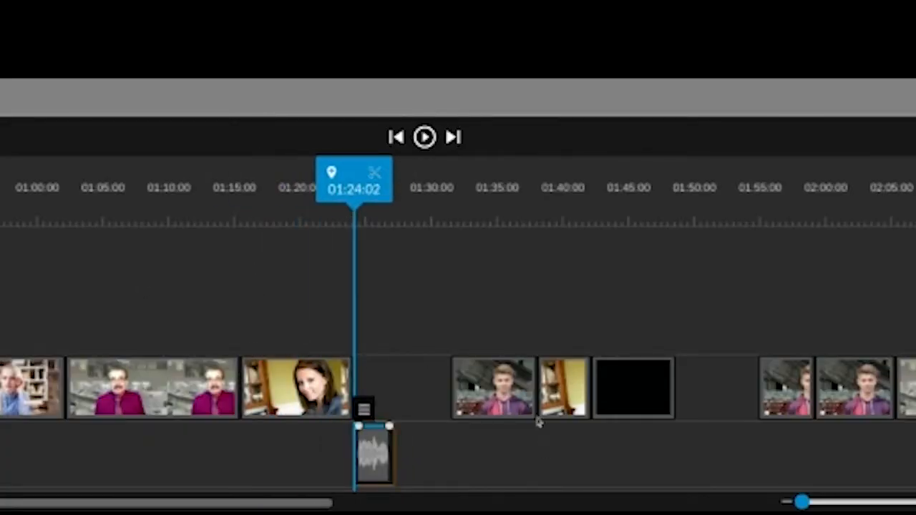
{"action": "left_click_drag", "start_coordinate": [482, 343], "coordinate": [426, 356]}
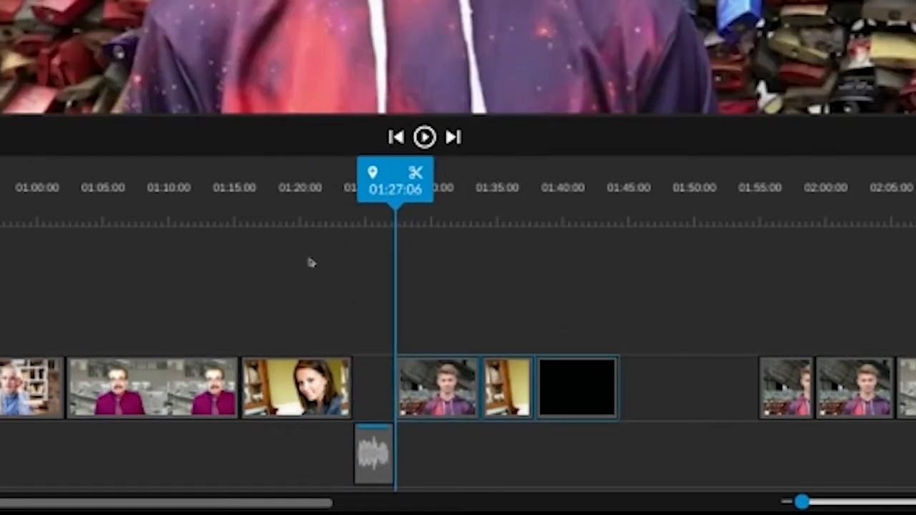
- Play the timeline from just before the reporter-3 narration into the third clip group to check the transition
{"action": "left_click", "coordinate": [327, 204]}
{"action": "key", "text": "space"}
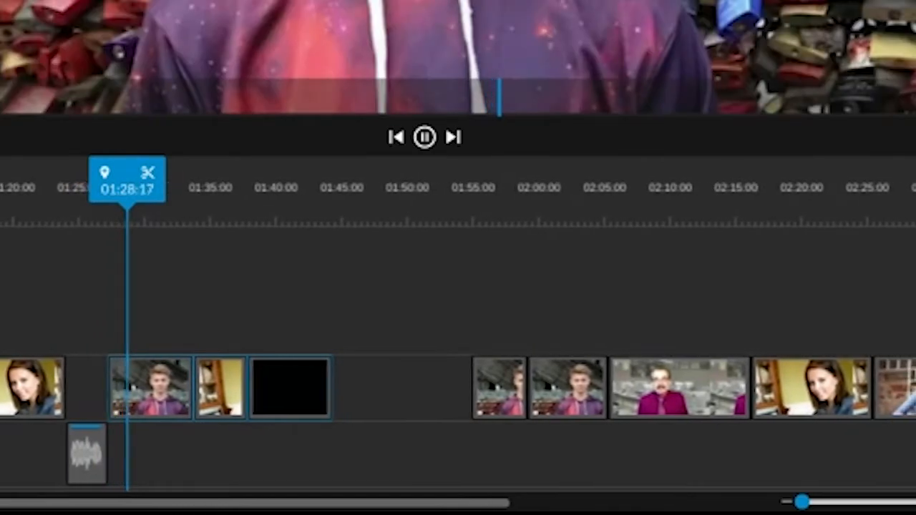
{"action": "key", "text": "space"}
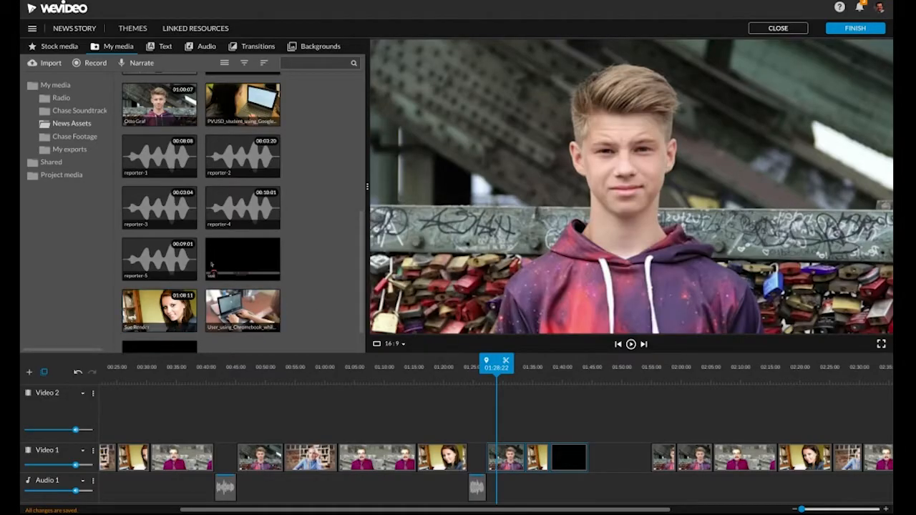
- Add reporter-4 to Audio 1 at 01:44:09 and move the last group of six interview clips to start at 01:54:10
{"action": "left_click_drag", "start_coordinate": [244, 214], "coordinate": [551, 397]}
{"action": "left_click_drag", "start_coordinate": [505, 253], "coordinate": [607, 456]}
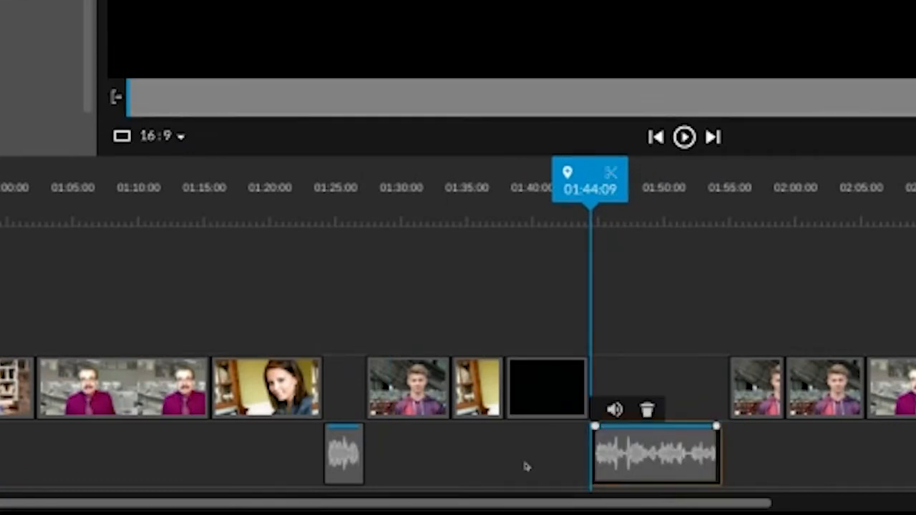
{"action": "left_click_drag", "start_coordinate": [527, 507], "coordinate": [784, 510]}
{"action": "left_click_drag", "start_coordinate": [334, 323], "coordinate": [841, 489]}
{"action": "left_click_drag", "start_coordinate": [348, 369], "coordinate": [340, 370]}
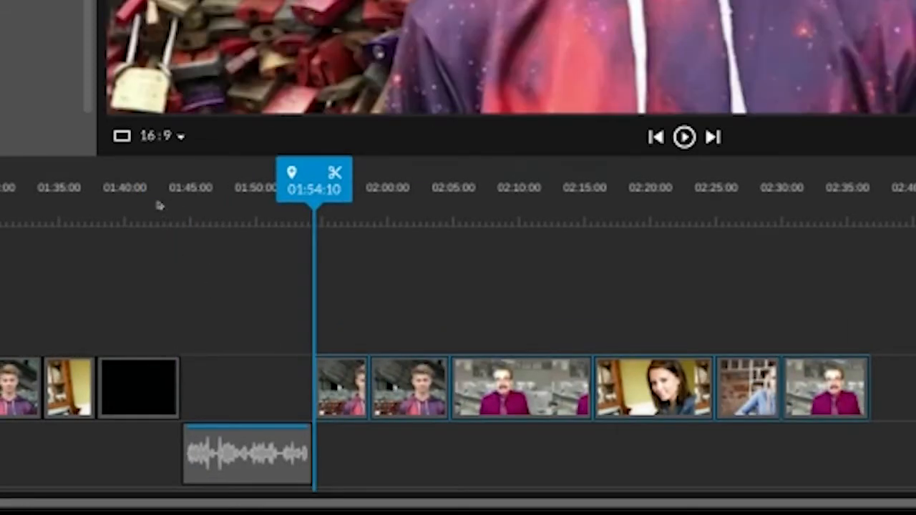
- Play the timeline from before the reporter-4 narration into the last interview group to check the transition
{"action": "left_click", "coordinate": [159, 205]}
{"action": "key", "text": "space"}
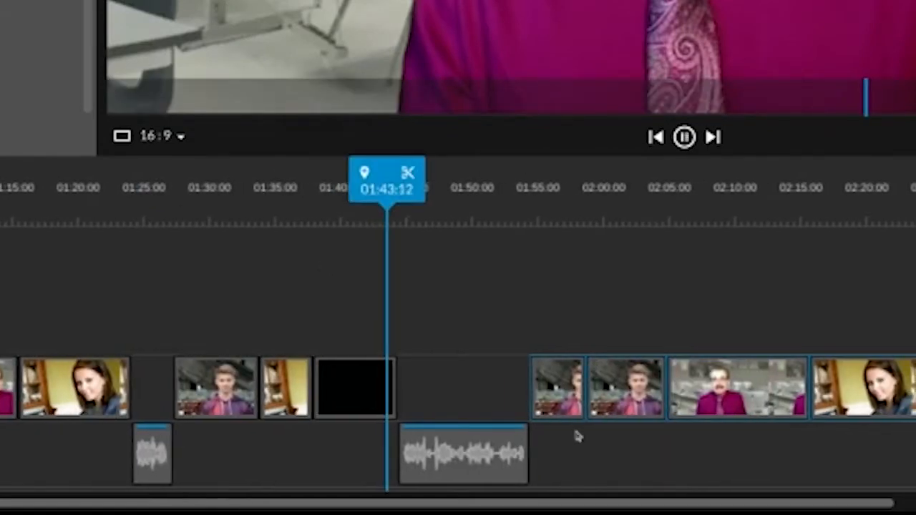
{"action": "mouse_move", "coordinate": [783, 507]}
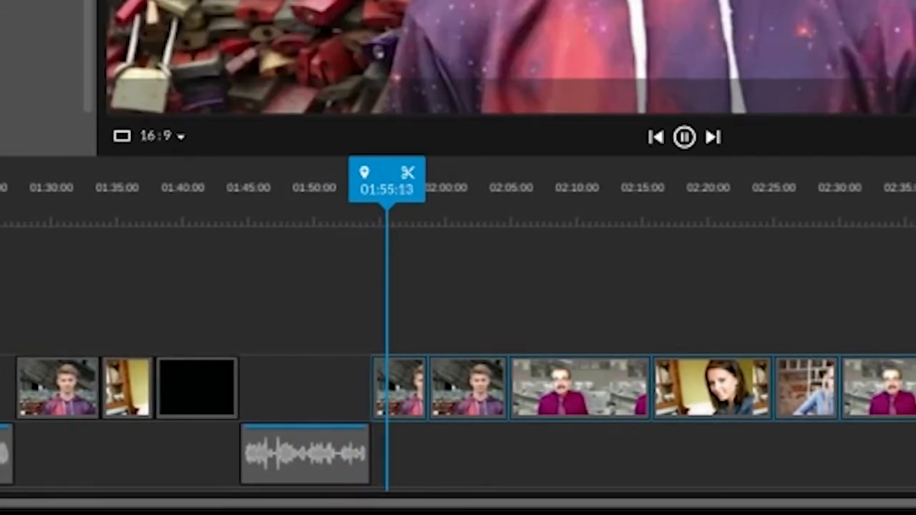
{"action": "key", "text": "space"}
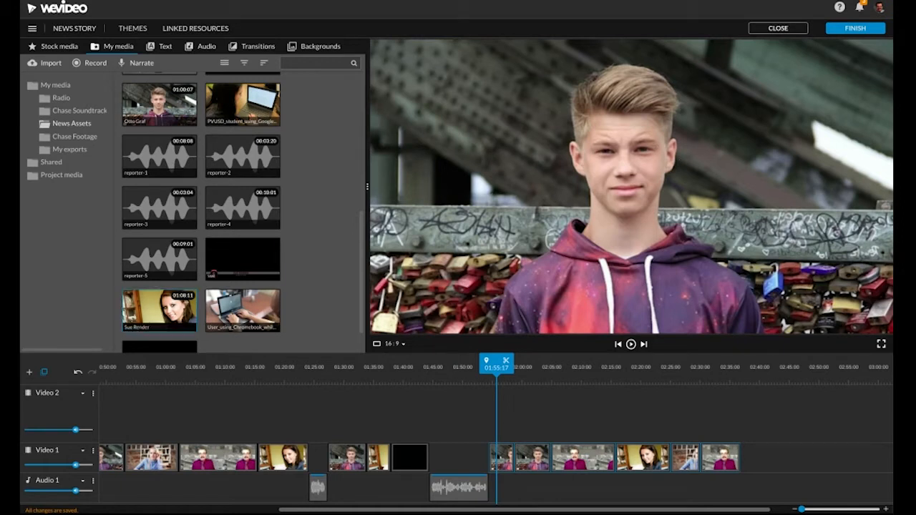
- Add reporter-5 to Audio 1 directly after the last interview clip, and play the timeline from 02:33:09 through the narration
{"action": "left_click", "coordinate": [157, 263]}
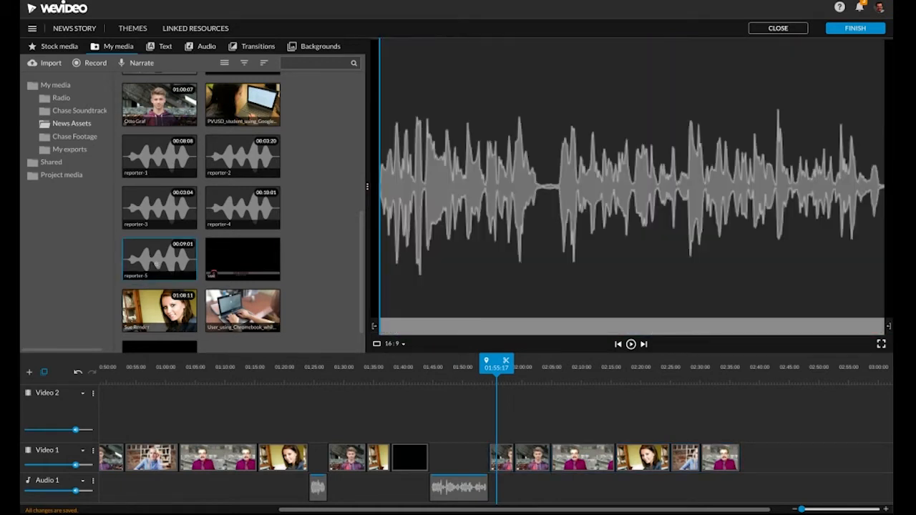
{"action": "left_click_drag", "start_coordinate": [151, 265], "coordinate": [745, 477]}
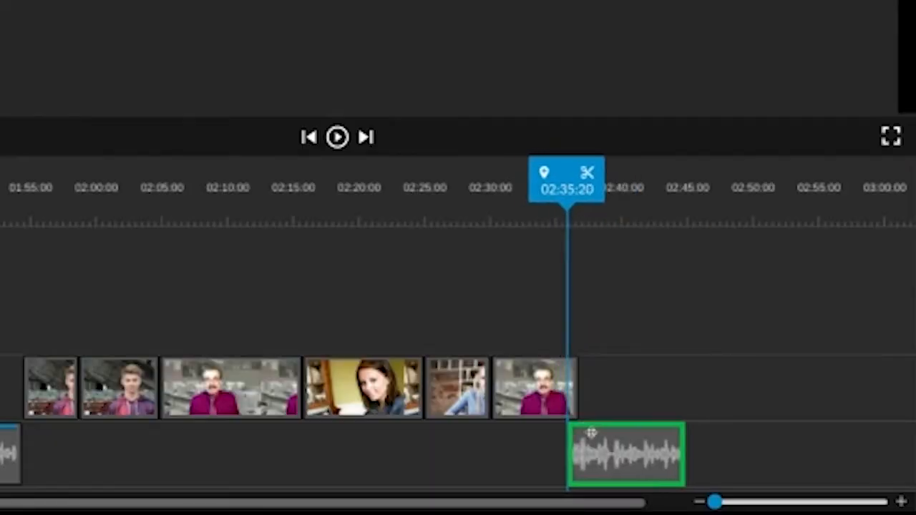
{"action": "left_click_drag", "start_coordinate": [591, 433], "coordinate": [595, 432]}
{"action": "left_click", "coordinate": [535, 207]}
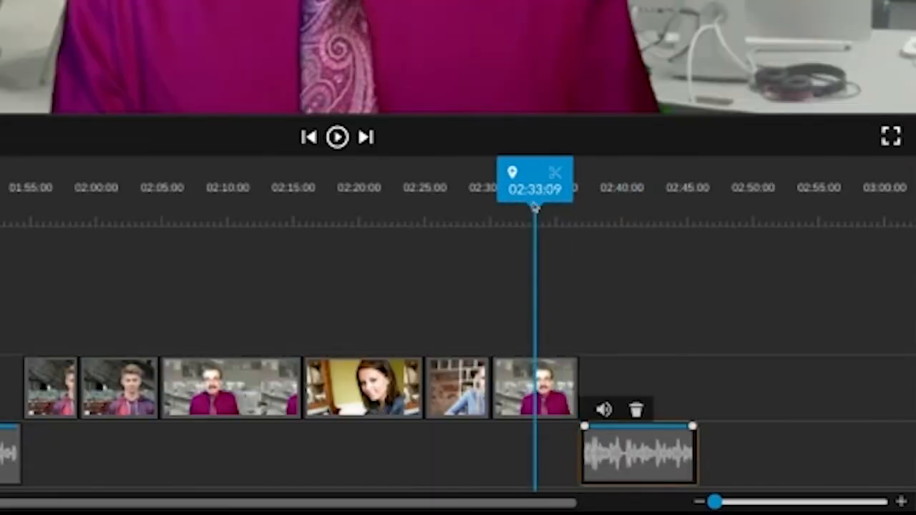
{"action": "key", "text": "space"}
- Add the IMG_1380 video to Video 1 at 02:45:19, after the reporter-5 narration, and play its opening to locate the cut point
{"action": "mouse_move", "coordinate": [501, 501]}
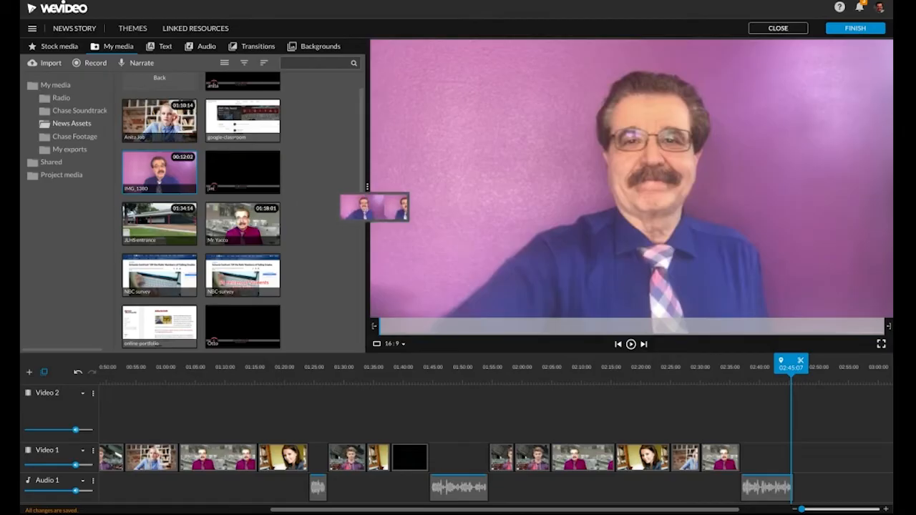
{"action": "left_click_drag", "start_coordinate": [333, 373], "coordinate": [808, 458]}
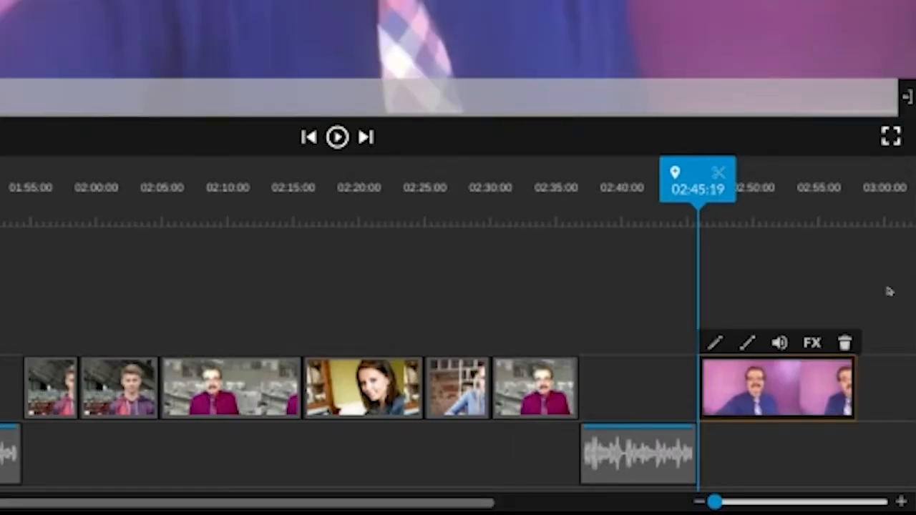
{"action": "key", "text": "space"}
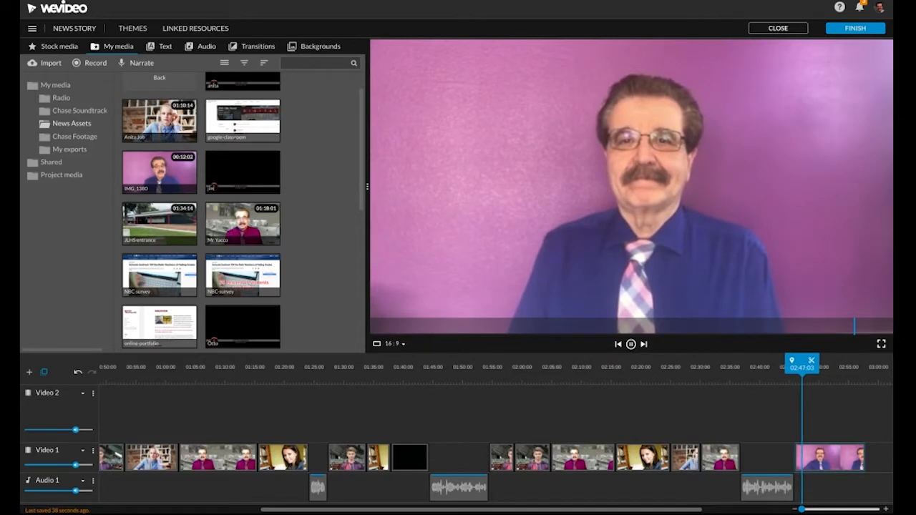
{"action": "key", "text": "space"}
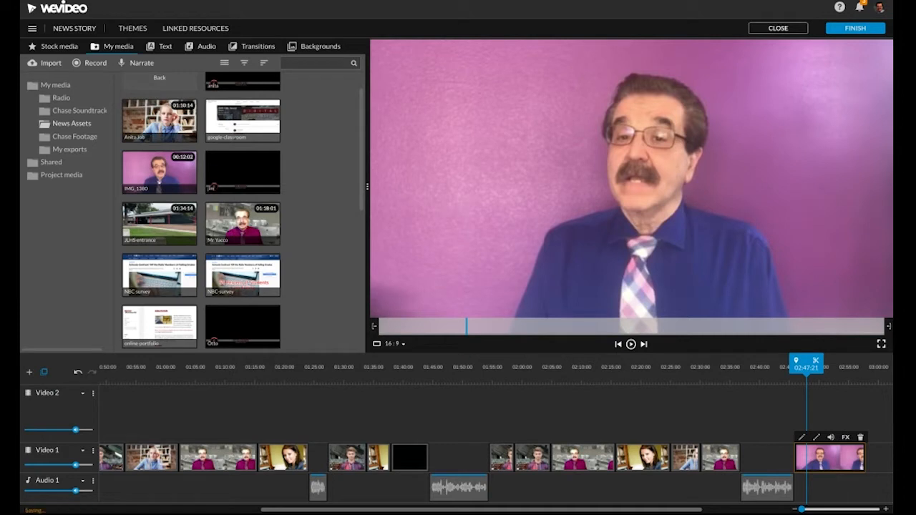
- Split the IMG_1380 clip at 02:47:08 and play on through its second part
{"action": "key", "text": "Left"}
{"action": "key", "text": "Left"}
{"action": "key", "text": "Left"}
{"action": "key", "text": "Left"}
{"action": "key", "text": "Left"}
{"action": "key", "text": "Left"}
{"action": "key", "text": "Left"}
{"action": "key", "text": "Left"}
{"action": "key", "text": "Left"}
{"action": "key", "text": "Left"}
{"action": "key", "text": "Left"}
{"action": "key", "text": "Left"}
{"action": "key", "text": "Left"}
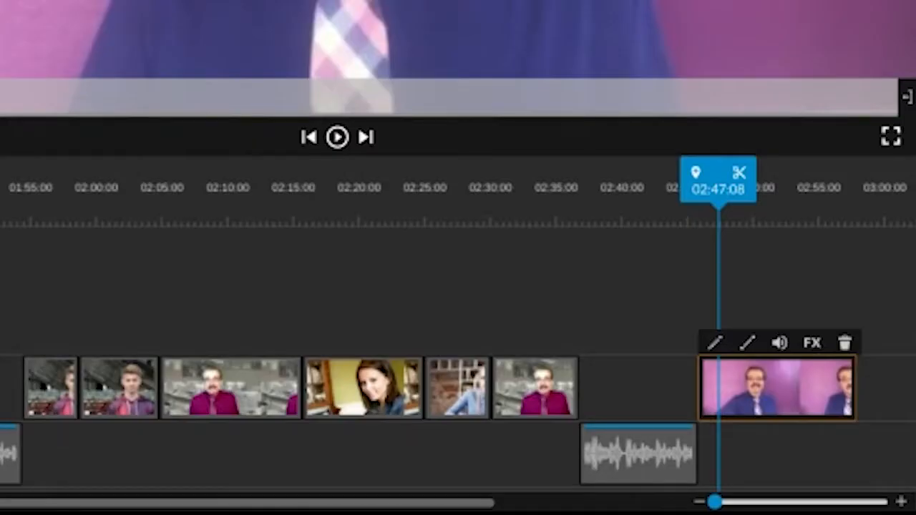
{"action": "key", "text": "s"}
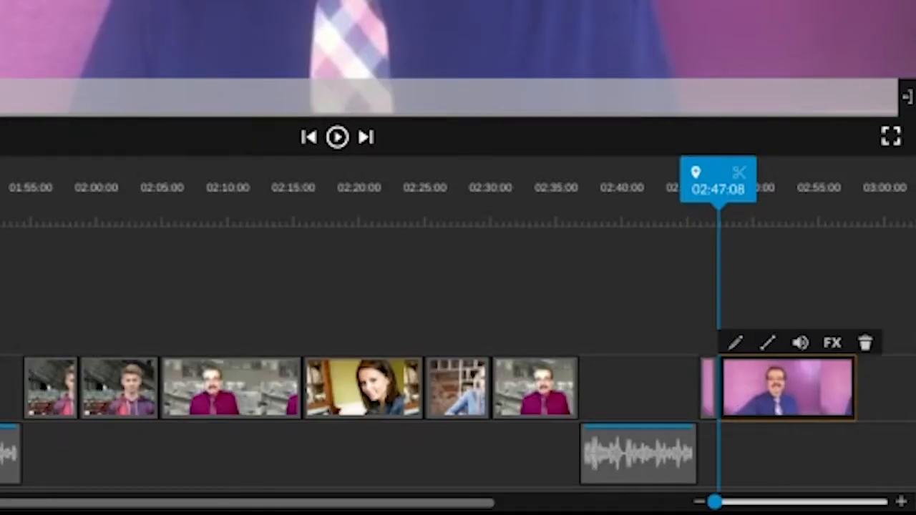
{"action": "key", "text": "space"}
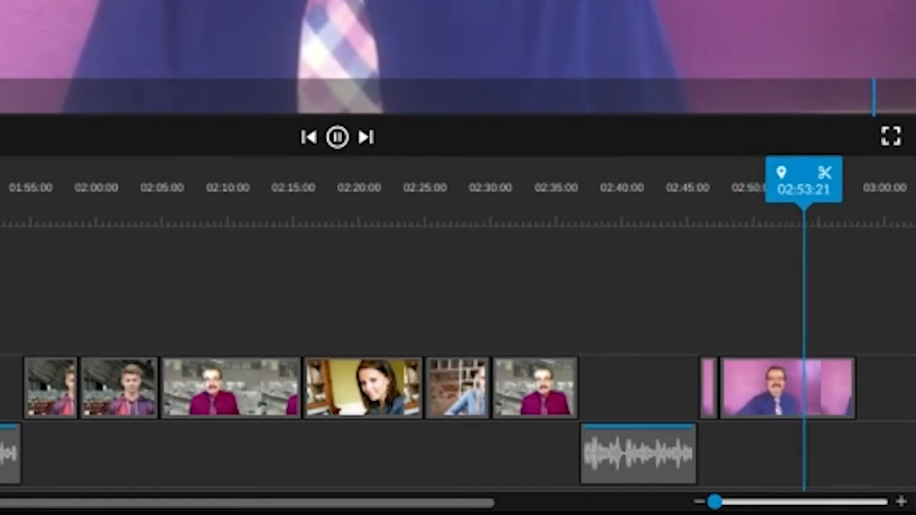
- Trim IMG_1380 by splitting it at 02:54:18, deleting the part after that cut, and deleting the short piece before 02:47:08
{"action": "key", "text": "space"}
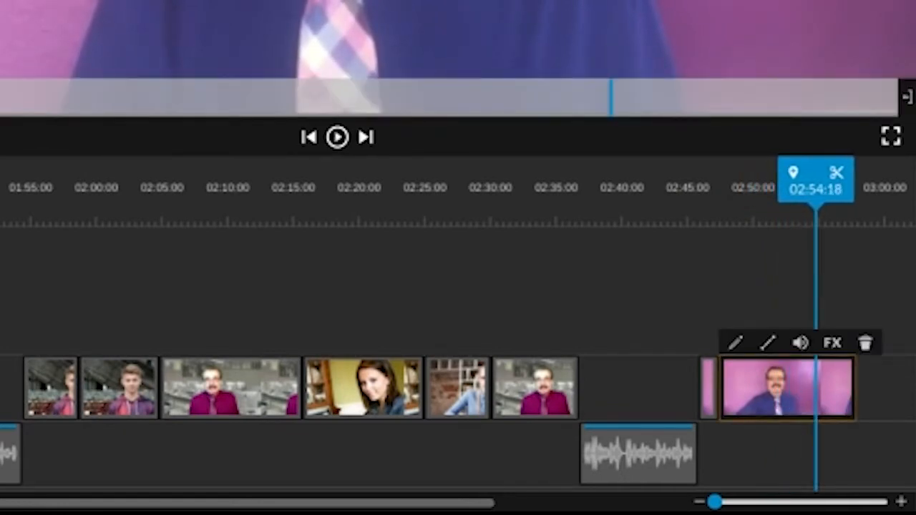
{"action": "key", "text": "s"}
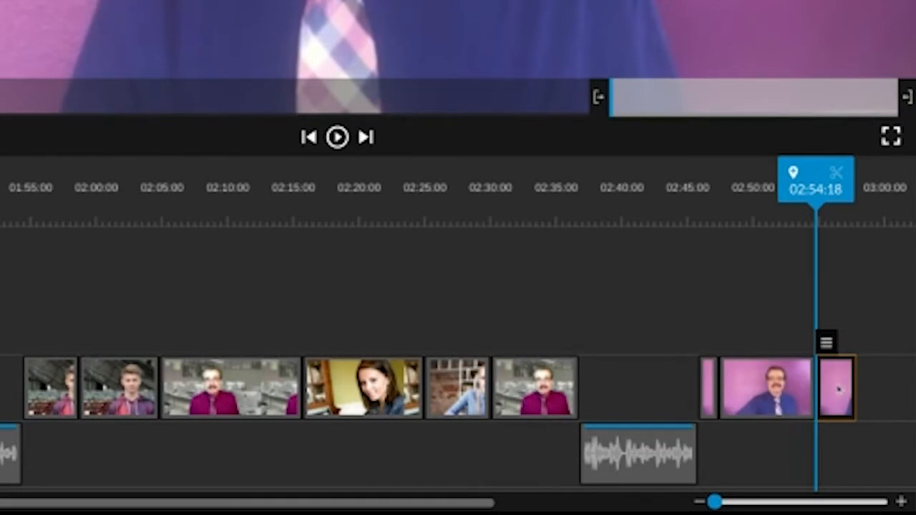
{"action": "key", "text": "Delete"}
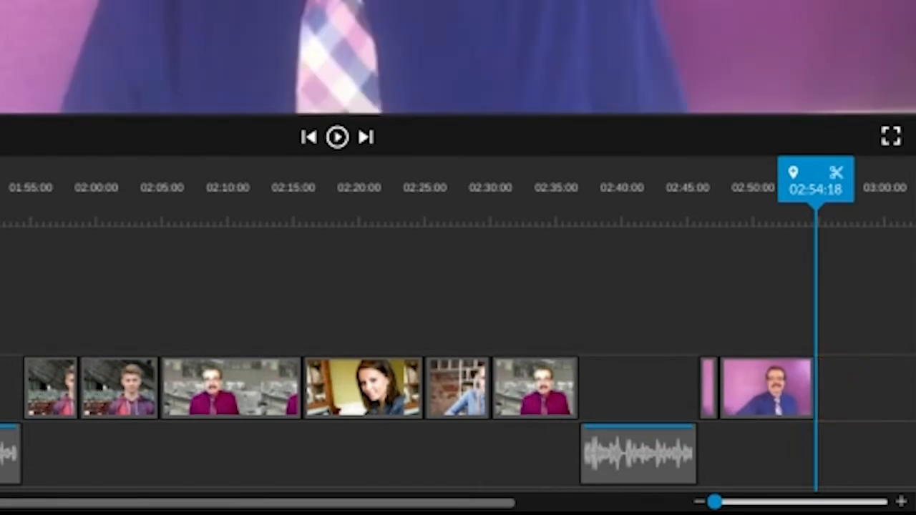
{"action": "left_click", "coordinate": [708, 392]}
{"action": "mouse_move", "coordinate": [837, 507]}
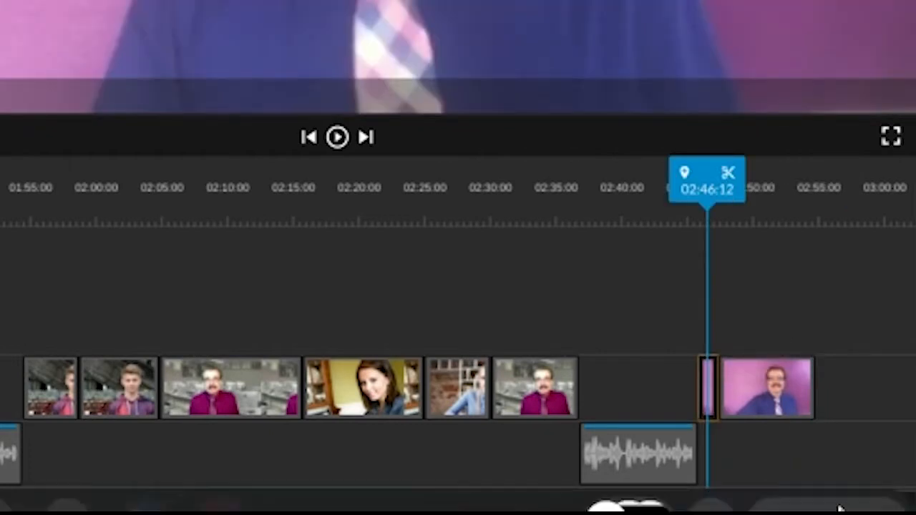
{"action": "key", "text": "Delete"}
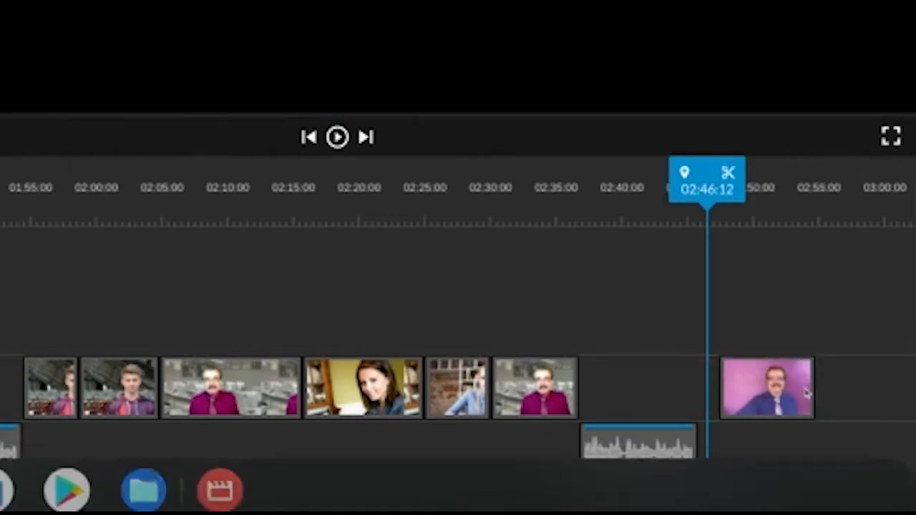
- Move the remaining IMG_1380 clip to 02:45:19, directly after the reporter-5 narration, and play from 02:34:20 into the clip
{"action": "left_click", "coordinate": [744, 370]}
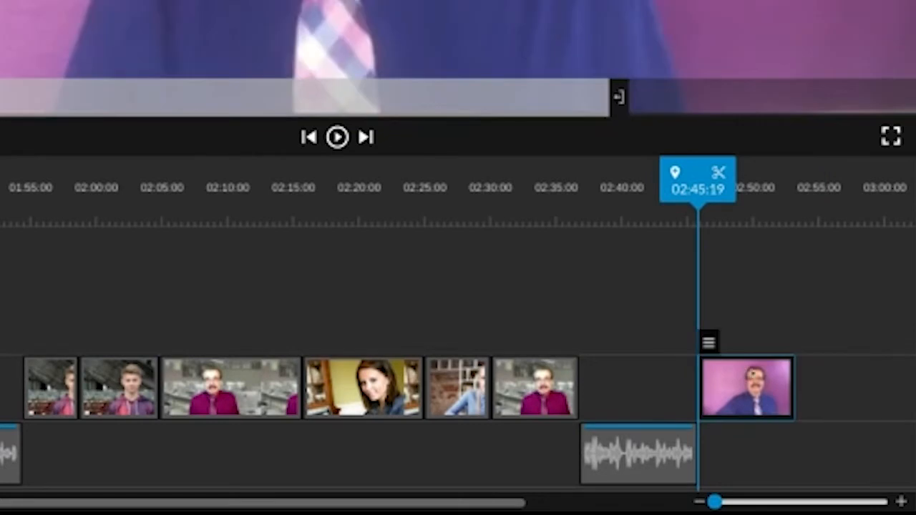
{"action": "left_click", "coordinate": [552, 213]}
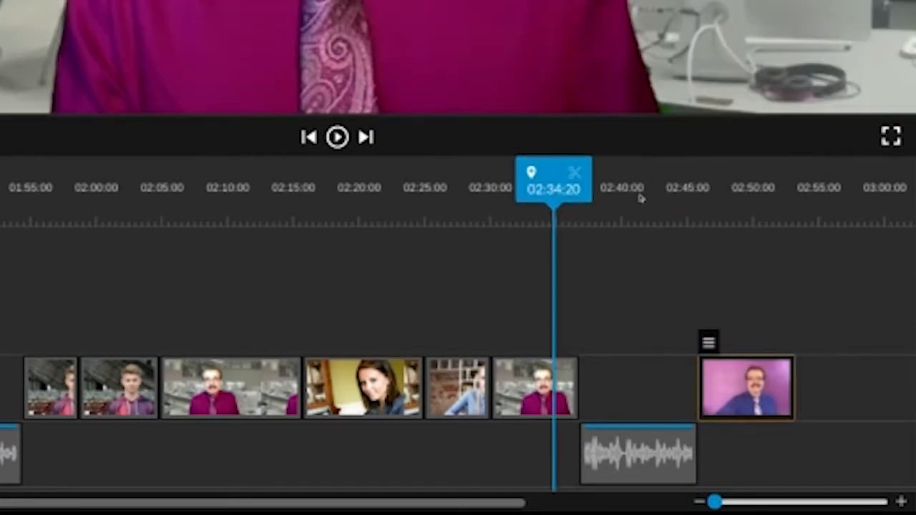
{"action": "key", "text": "space"}
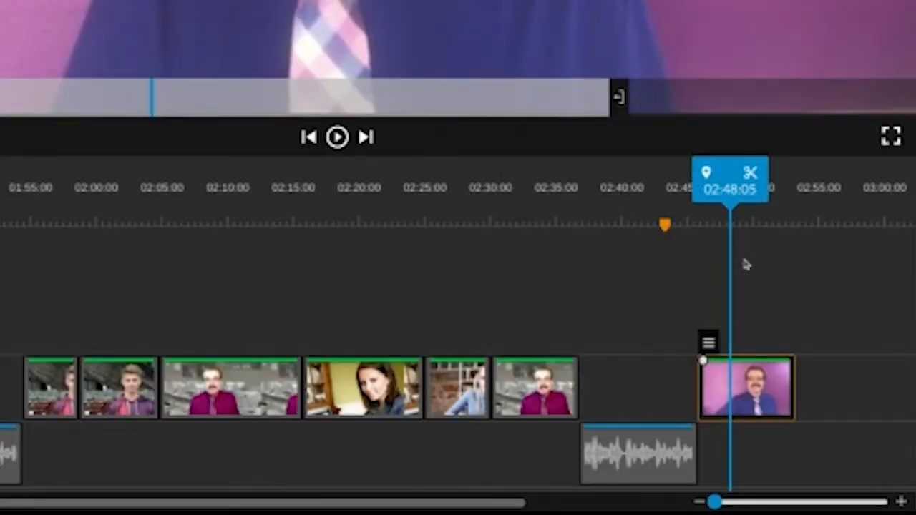
- Raise the IMG_1380 clip's audio level above 100% and save the changes
{"action": "double_click", "coordinate": [746, 399]}
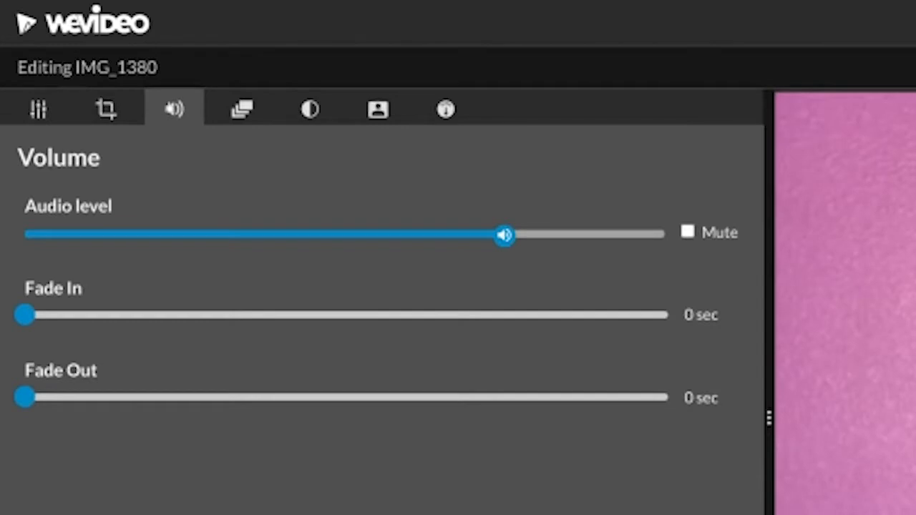
{"action": "left_click", "coordinate": [29, 104]}
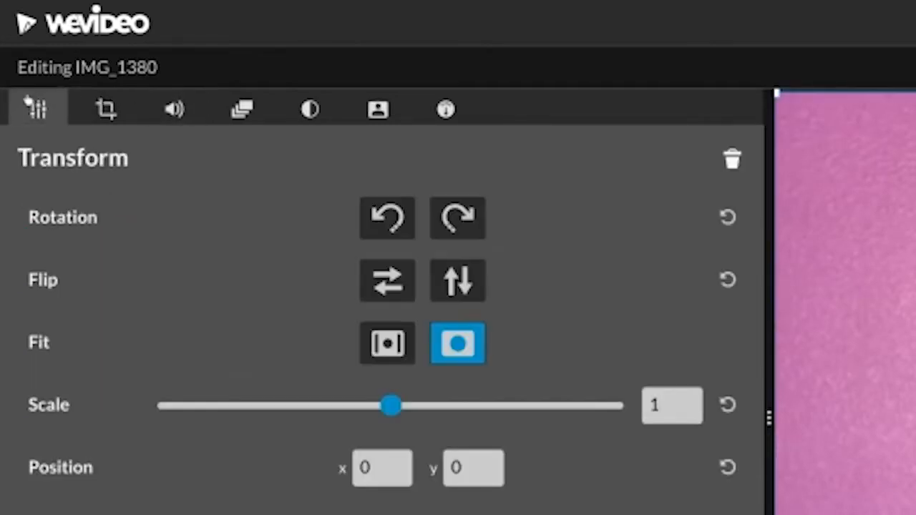
{"action": "left_click", "coordinate": [105, 114]}
{"action": "left_click", "coordinate": [173, 109]}
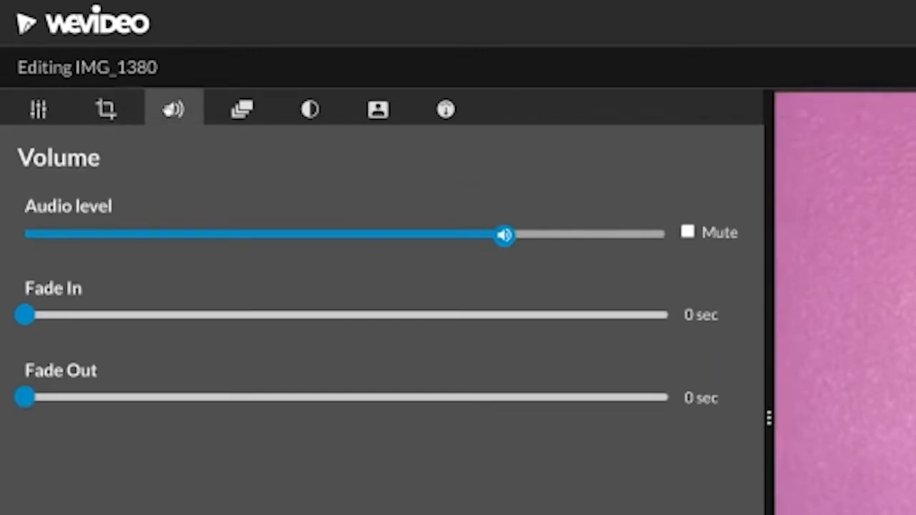
{"action": "mouse_move", "coordinate": [502, 239]}
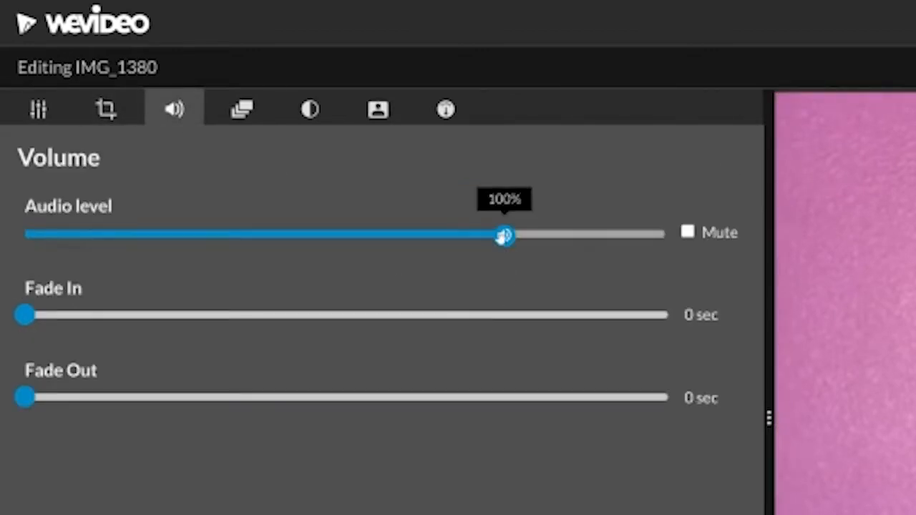
{"action": "left_click_drag", "start_coordinate": [501, 239], "coordinate": [624, 238]}
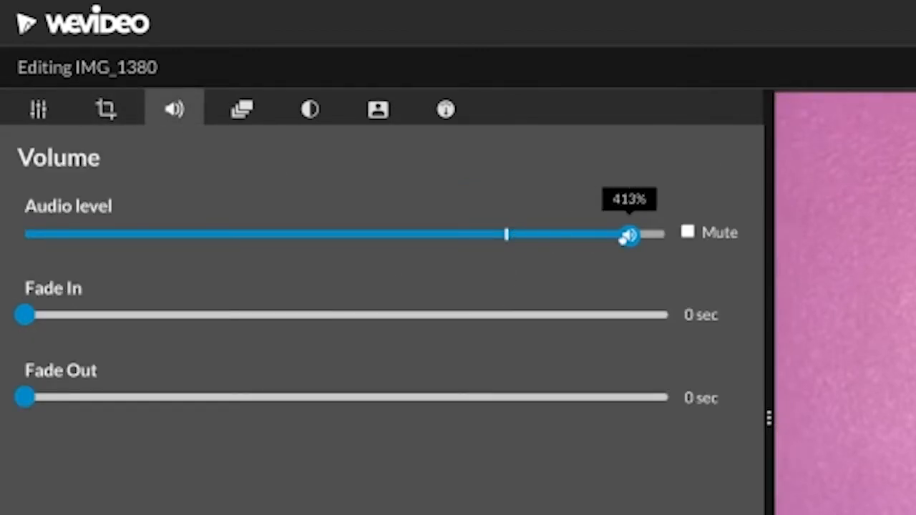
{"action": "left_click_drag", "start_coordinate": [630, 235], "coordinate": [591, 235]}
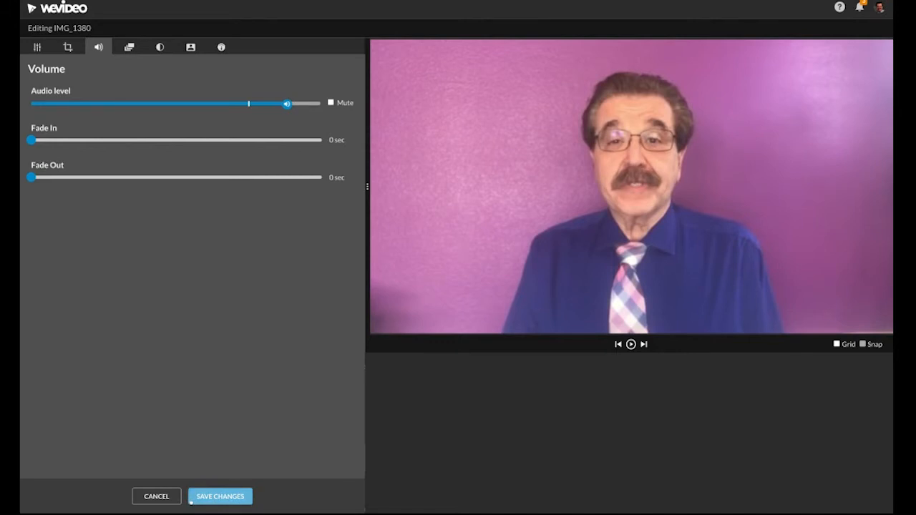
{"action": "left_click", "coordinate": [192, 500]}
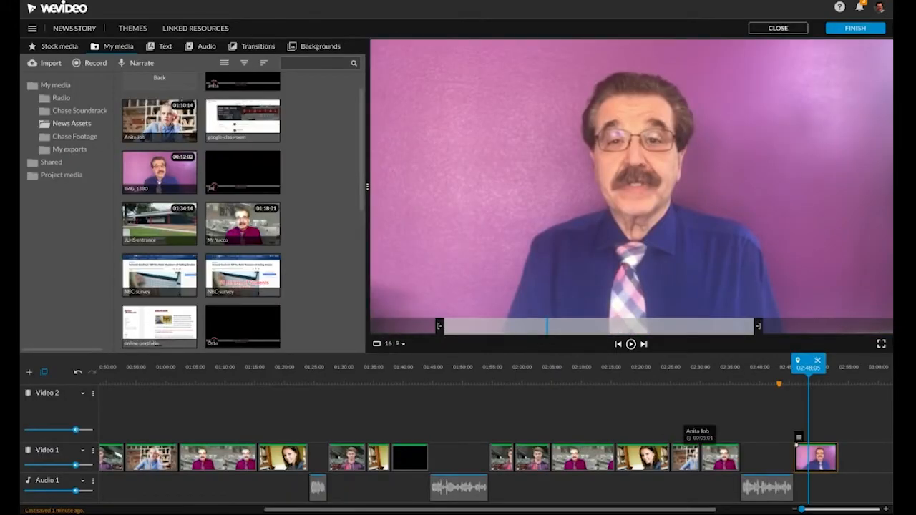
- Play the timeline from 02:42:09 through the closing IMG_1380 clip to compare its volume with the narration
{"action": "left_click_drag", "start_coordinate": [808, 367], "coordinate": [773, 367]}
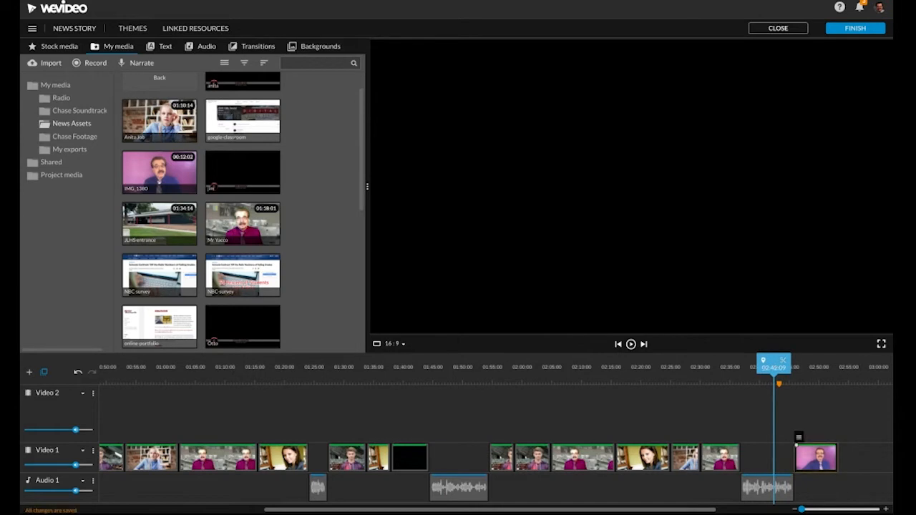
{"action": "key", "text": "space"}
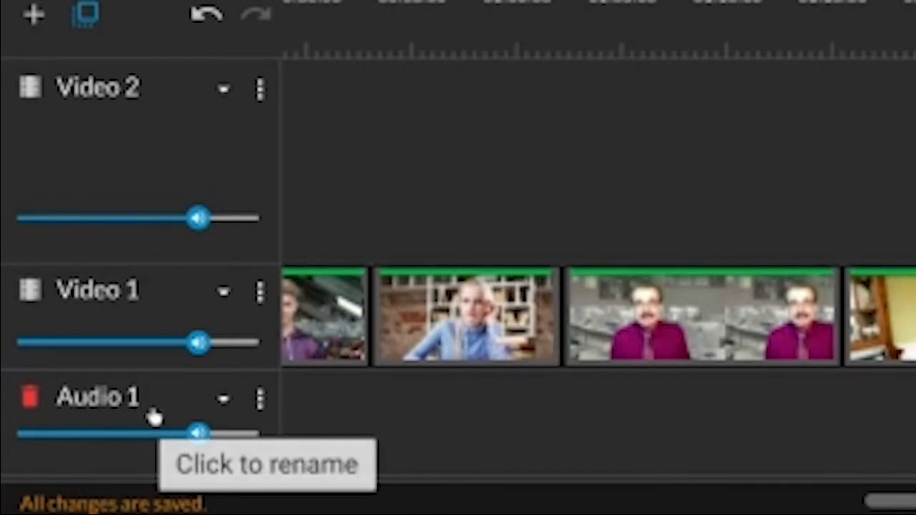
{"action": "mouse_move", "coordinate": [193, 433]}
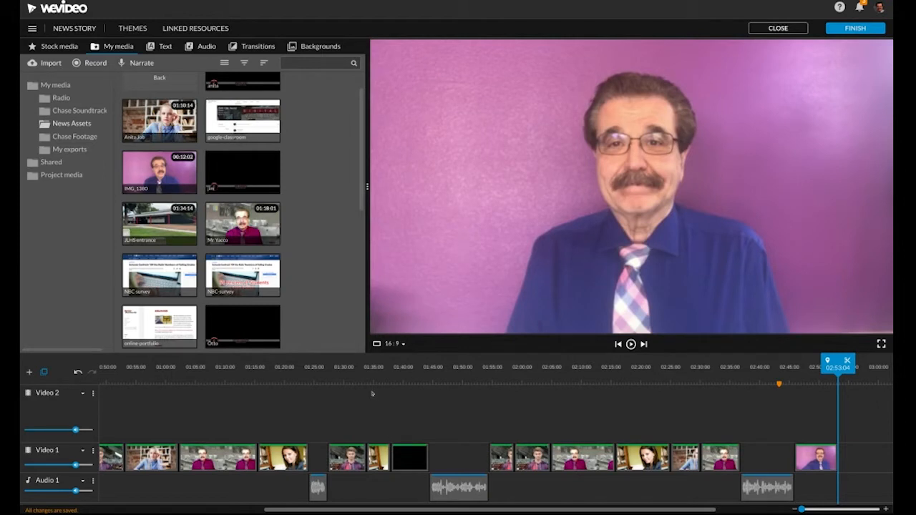
{"action": "left_click", "coordinate": [433, 375]}
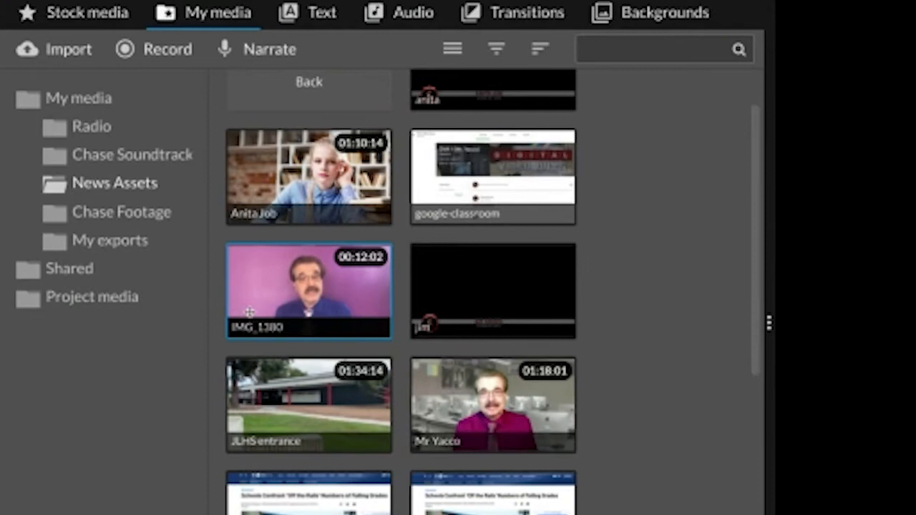
- Add the JLHS entrance video from News Assets to Video 2 at 00:00:00 and preview its first seconds
{"action": "scroll", "coordinate": [755, 216], "scroll_direction": "up", "scroll_amount": 1}
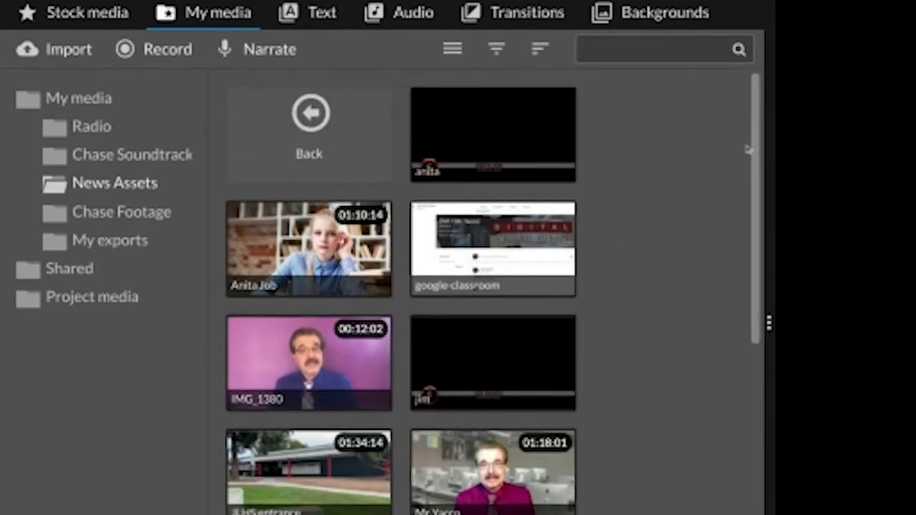
{"action": "left_click_drag", "start_coordinate": [747, 175], "coordinate": [748, 259]}
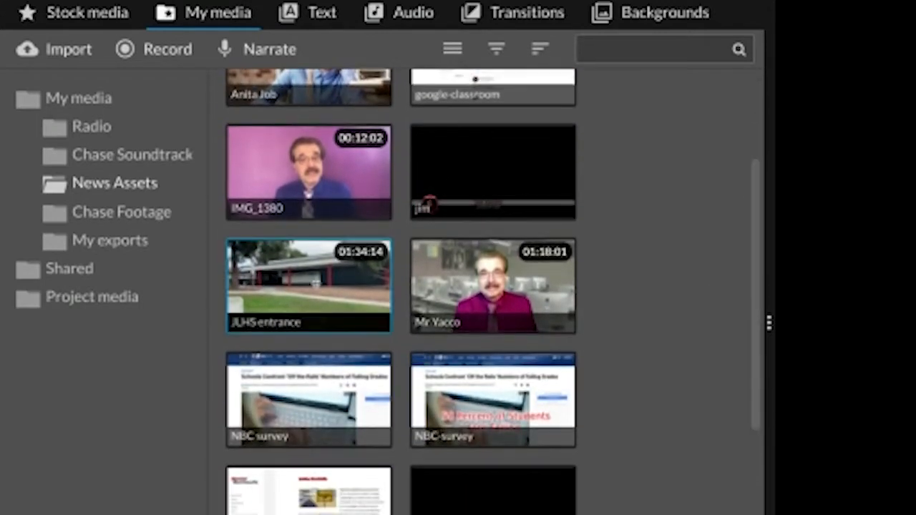
{"action": "left_click", "coordinate": [298, 283]}
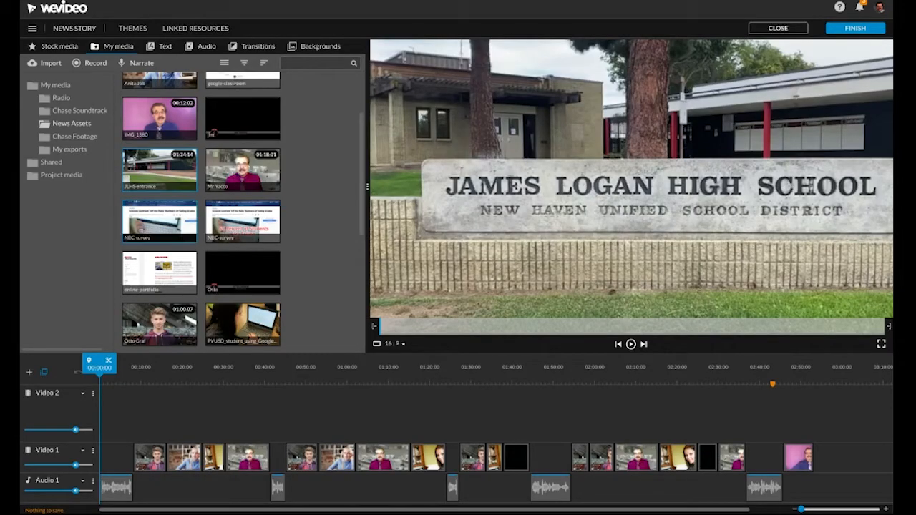
{"action": "left_click_drag", "start_coordinate": [159, 172], "coordinate": [293, 401]}
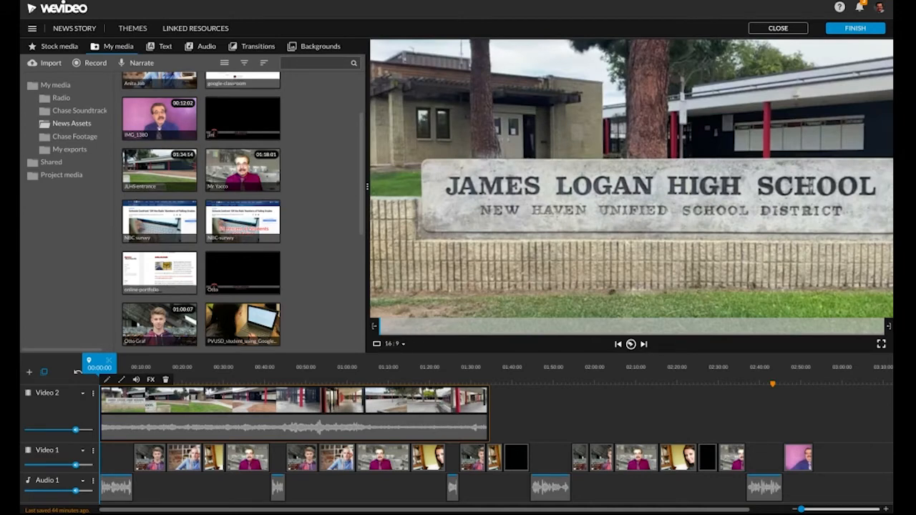
{"action": "left_click", "coordinate": [630, 344]}
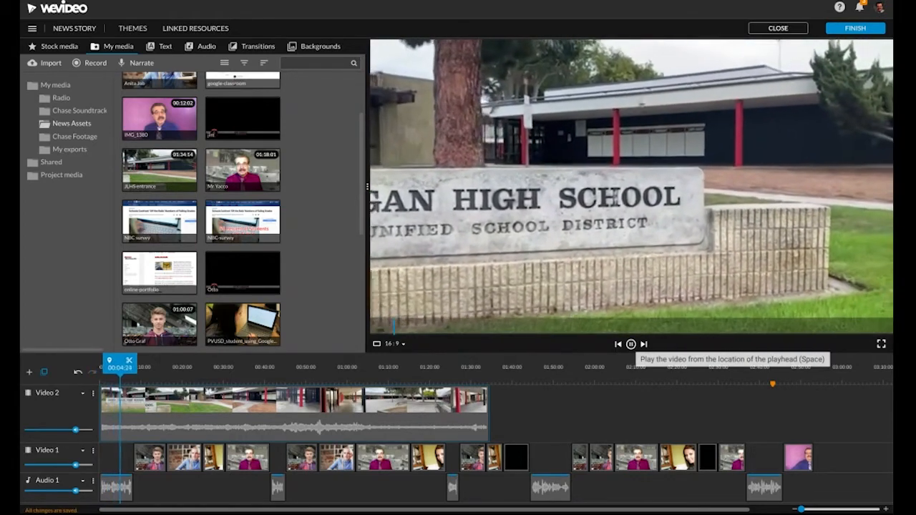
{"action": "left_click", "coordinate": [630, 344]}
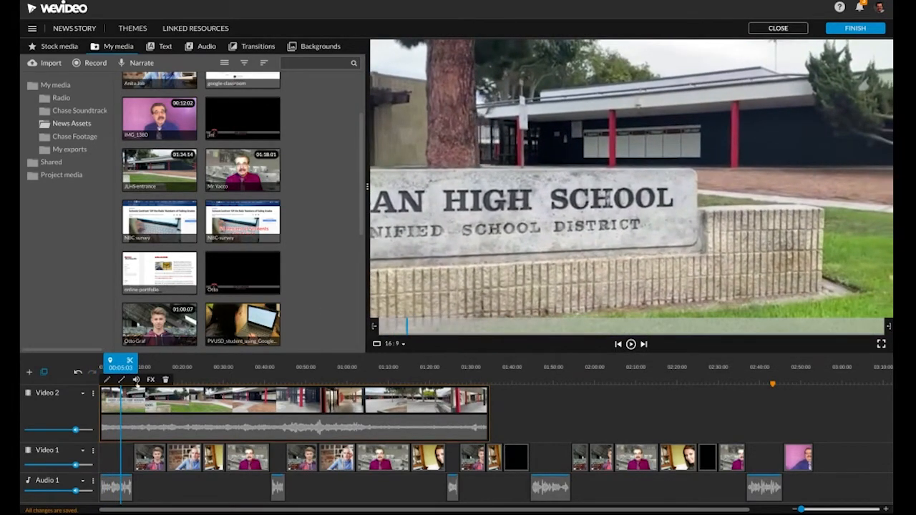
- Split the JLHS entrance clip at 00:08:12, where the first interview clip begins, and delete the part after the cut
{"action": "left_click_drag", "start_coordinate": [120, 366], "coordinate": [100, 367]}
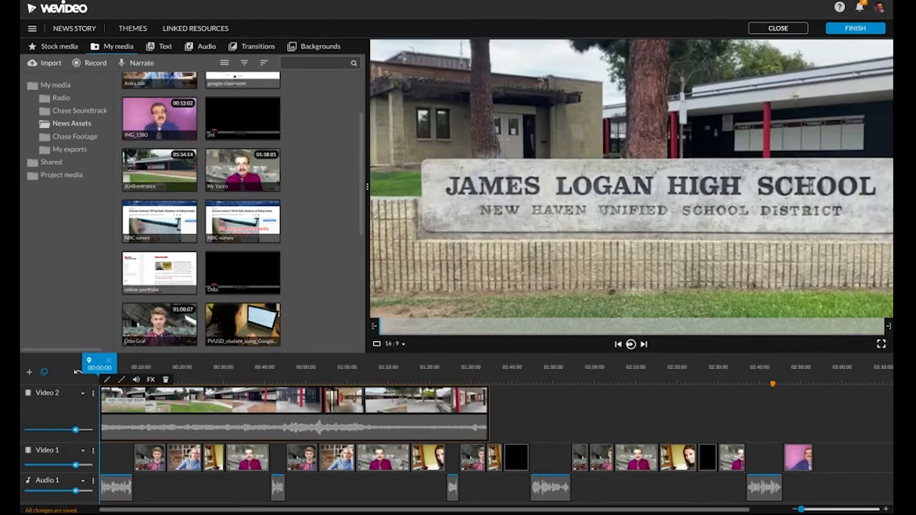
{"action": "left_click", "coordinate": [630, 344]}
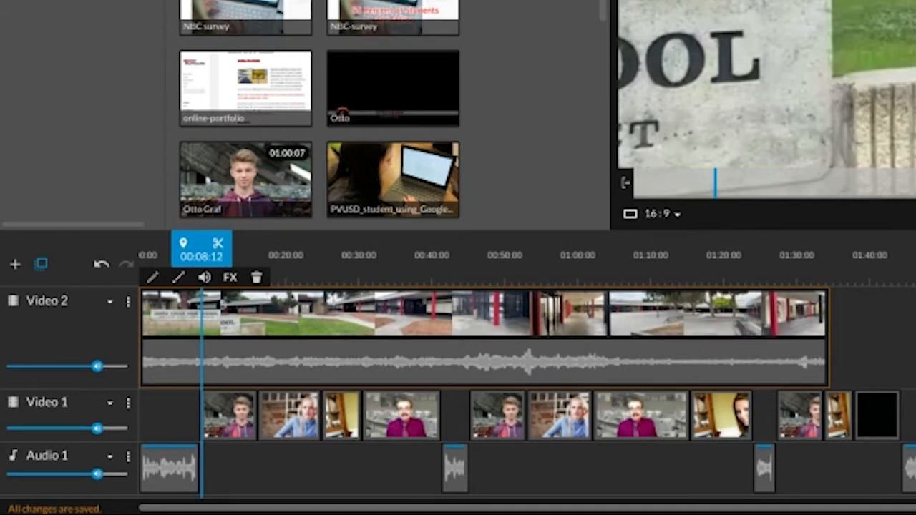
{"action": "key", "text": "s"}
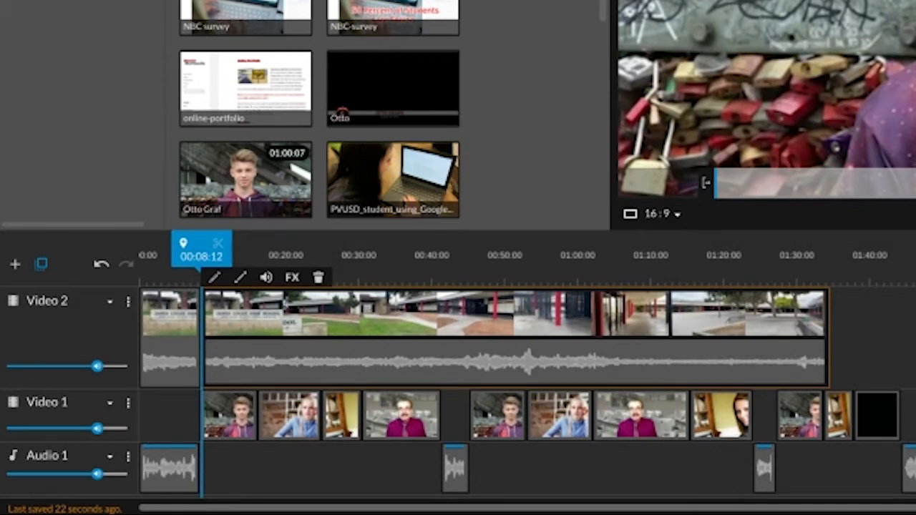
{"action": "key", "text": "Delete"}
- Play the opening from 00:00:00, lower the JLHS entrance clip's audio level below 100%, and save the changes
{"action": "left_click_drag", "start_coordinate": [192, 245], "coordinate": [129, 246]}
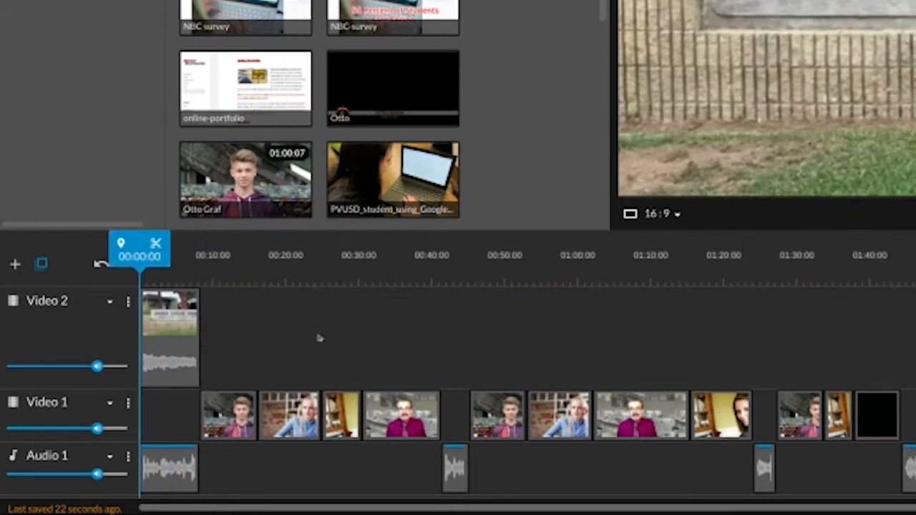
{"action": "key", "text": "space"}
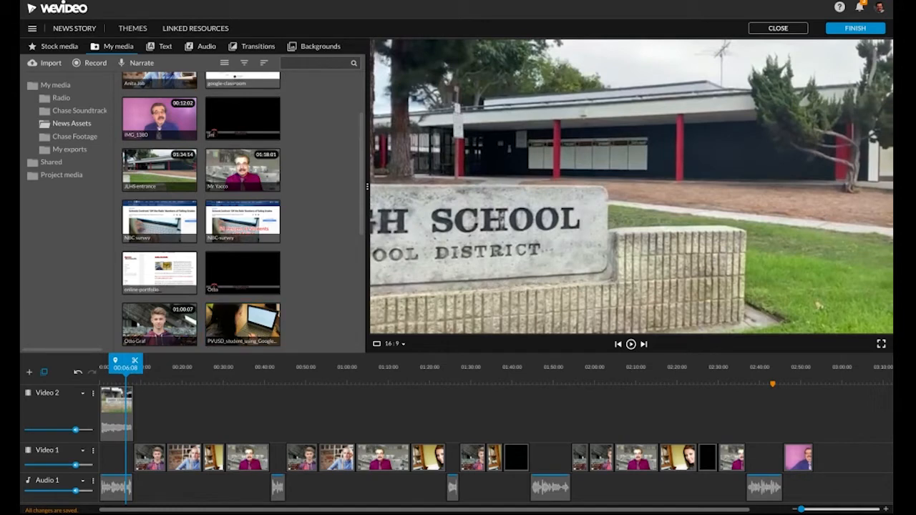
{"action": "left_click", "coordinate": [115, 413]}
{"action": "double_click", "coordinate": [114, 414]}
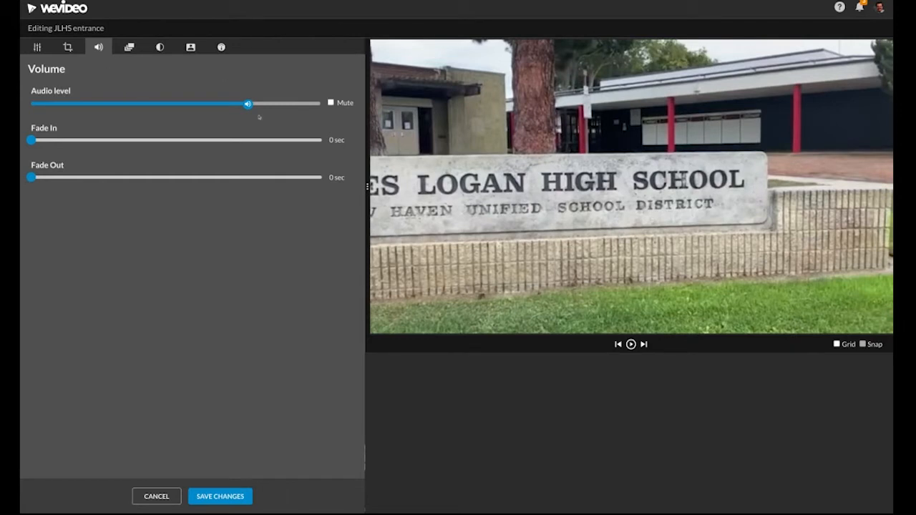
{"action": "left_click_drag", "start_coordinate": [247, 104], "coordinate": [170, 103]}
{"action": "left_click", "coordinate": [223, 495]}
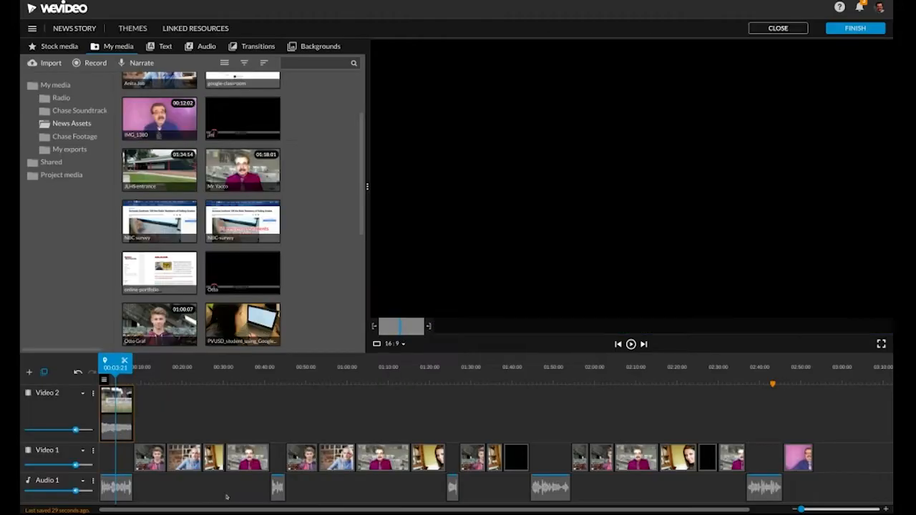
- Play the timeline from the start into the first interview clip to check the entrance clip's sound under the narration
{"action": "left_click_drag", "start_coordinate": [114, 365], "coordinate": [98, 365]}
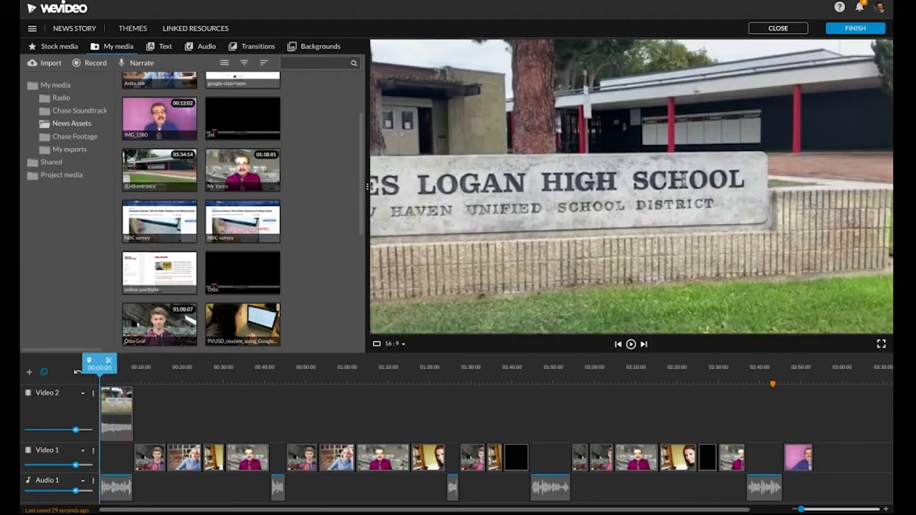
{"action": "key", "text": "space"}
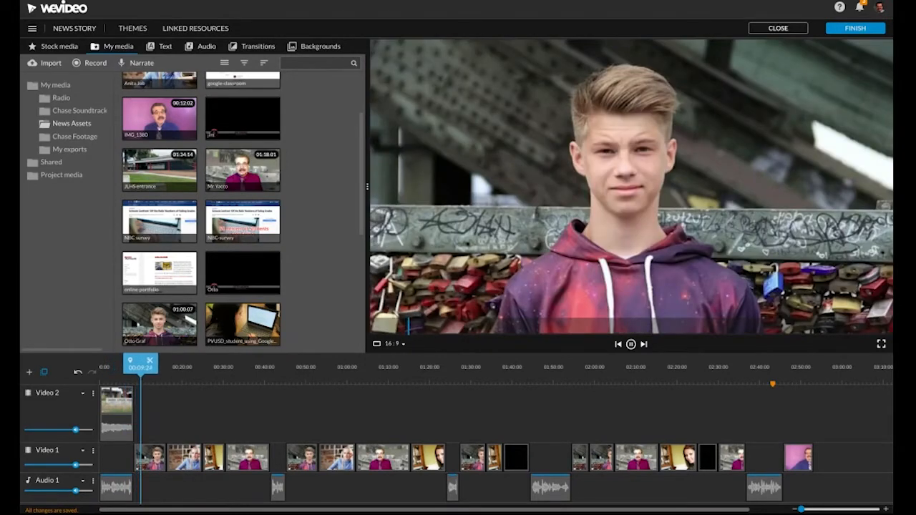
{"action": "left_click", "coordinate": [116, 408]}
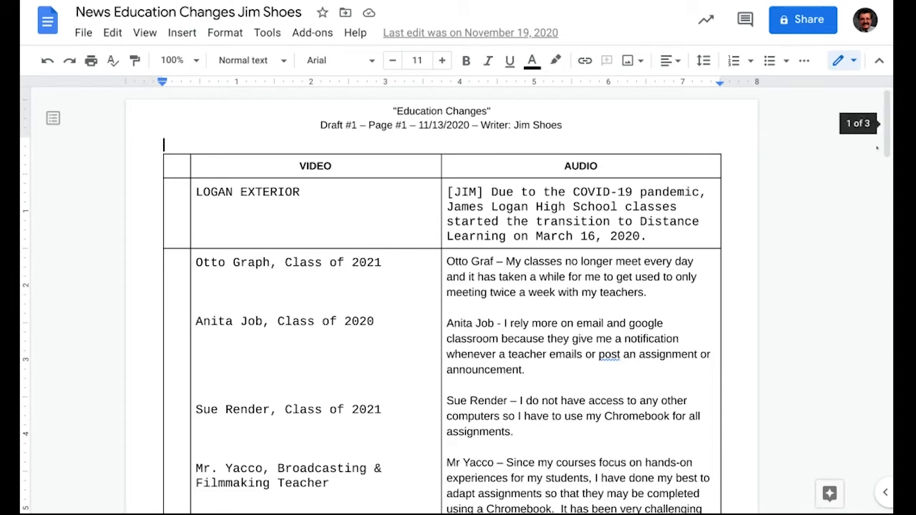
- Check the script for the next B-roll and add the PVUSD_student_using_Google… image to Video 2 at 00:41:10, above the second narration clip
{"action": "scroll", "coordinate": [886, 147], "scroll_direction": "down", "scroll_amount": 4}
{"action": "scroll", "coordinate": [442, 286], "scroll_direction": "down", "scroll_amount": 4}
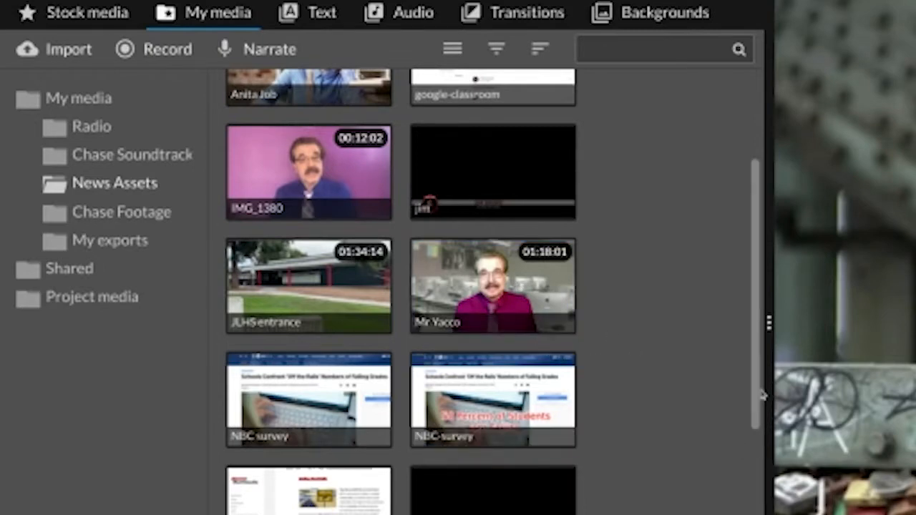
{"action": "left_click_drag", "start_coordinate": [755, 398], "coordinate": [754, 514]}
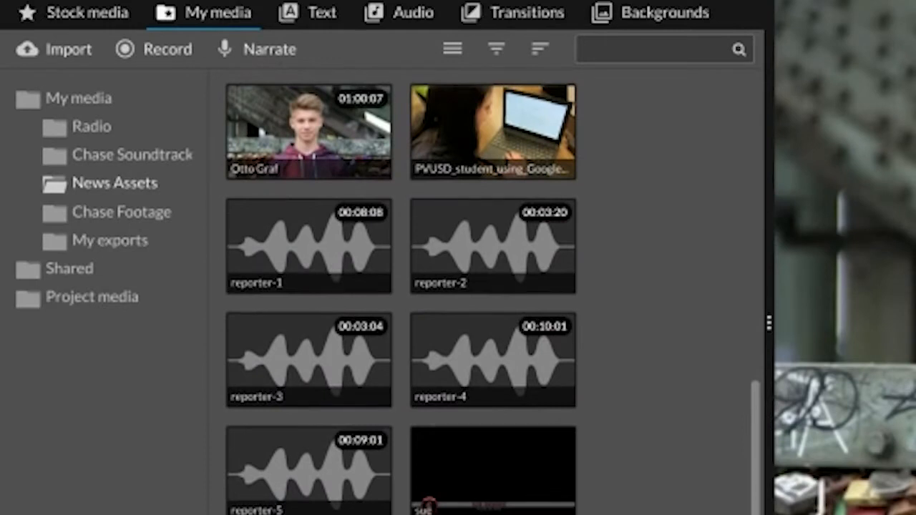
{"action": "scroll", "coordinate": [744, 500], "scroll_direction": "up", "scroll_amount": 5}
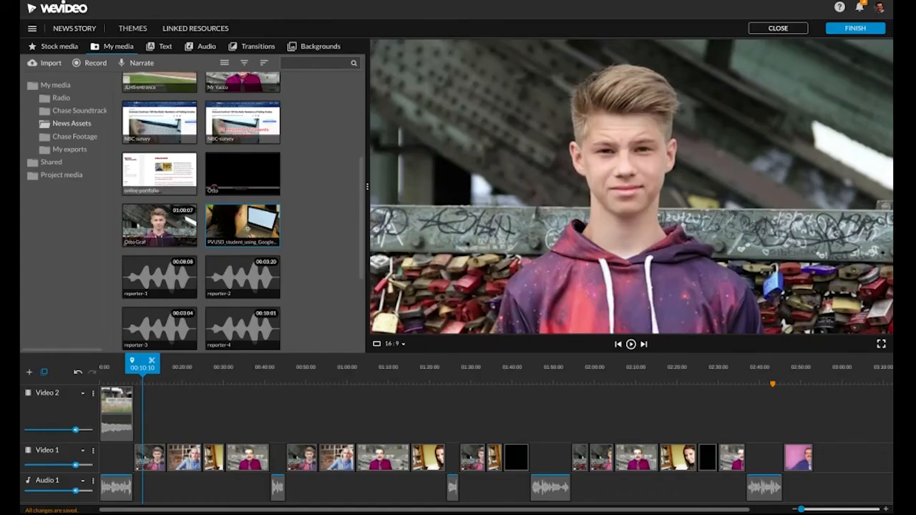
{"action": "left_click", "coordinate": [247, 227]}
{"action": "left_click_drag", "start_coordinate": [246, 227], "coordinate": [275, 433]}
{"action": "left_click_drag", "start_coordinate": [447, 314], "coordinate": [456, 320]}
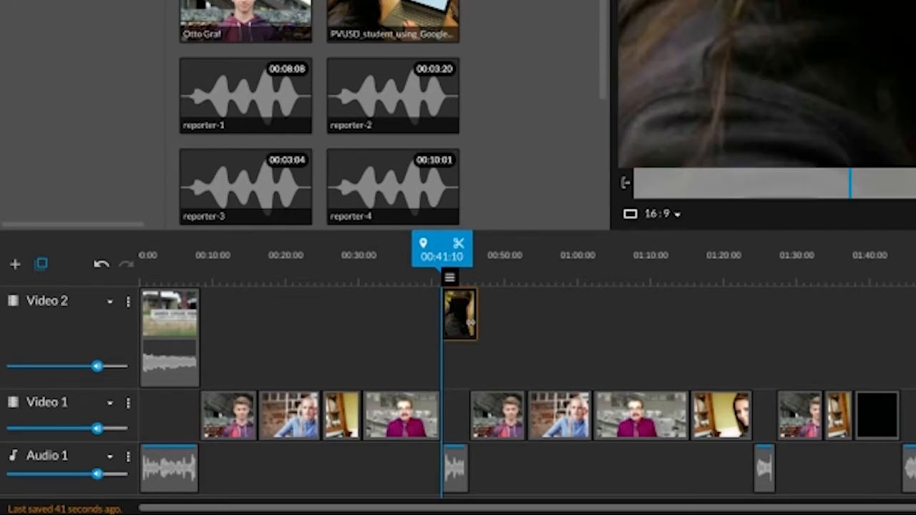
- Shorten the student image to end with the second narration clip and play from 00:40:01 into the next interview to check it
{"action": "mouse_move", "coordinate": [476, 319]}
{"action": "left_mouse_down"}
{"action": "mouse_move", "coordinate": [464, 322]}
{"action": "mouse_move", "coordinate": [470, 331]}
{"action": "left_mouse_up"}
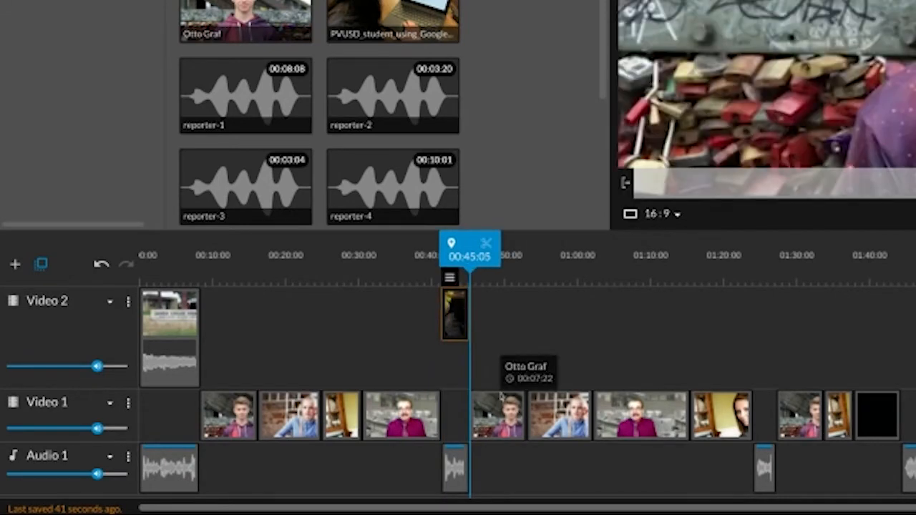
{"action": "mouse_move", "coordinate": [450, 275]}
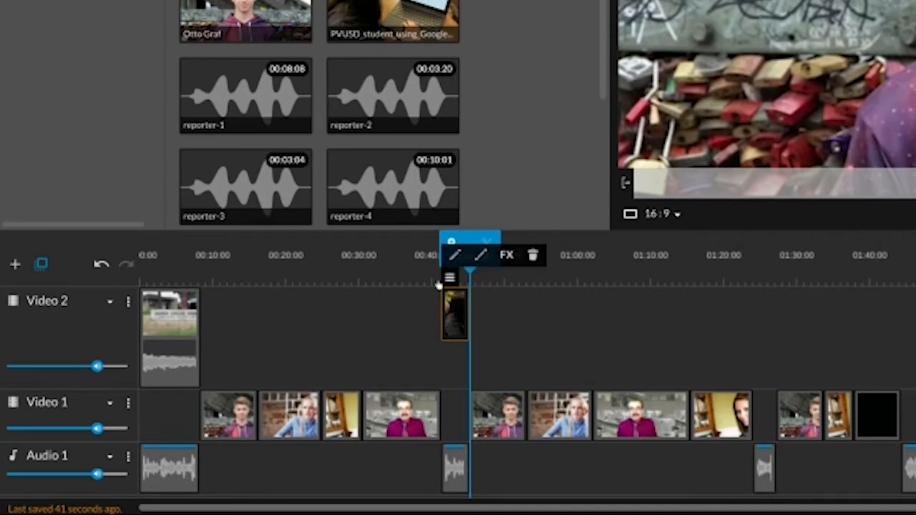
{"action": "left_click_drag", "start_coordinate": [473, 275], "coordinate": [430, 275]}
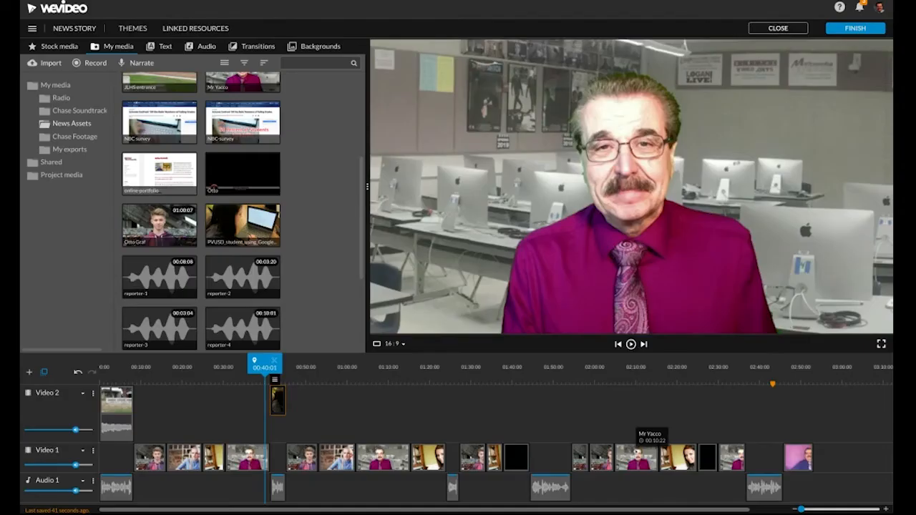
{"action": "key", "text": "space"}
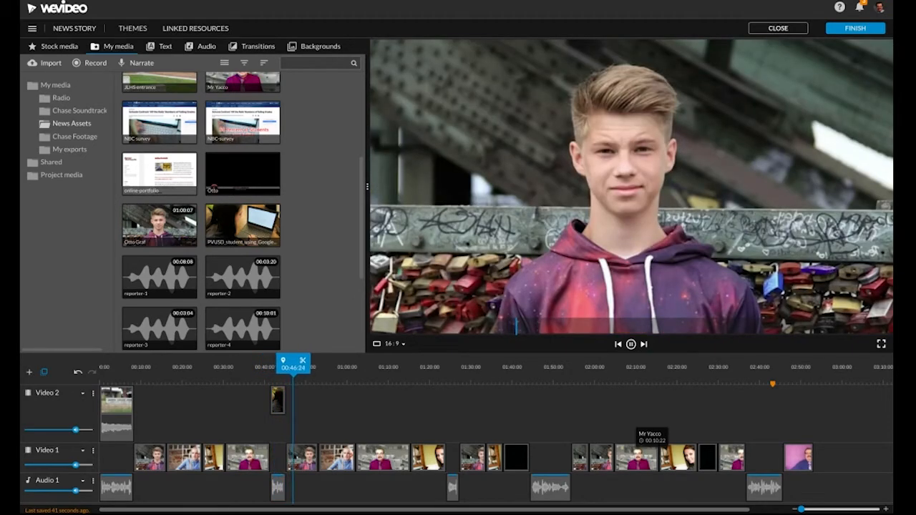
{"action": "key", "text": "space"}
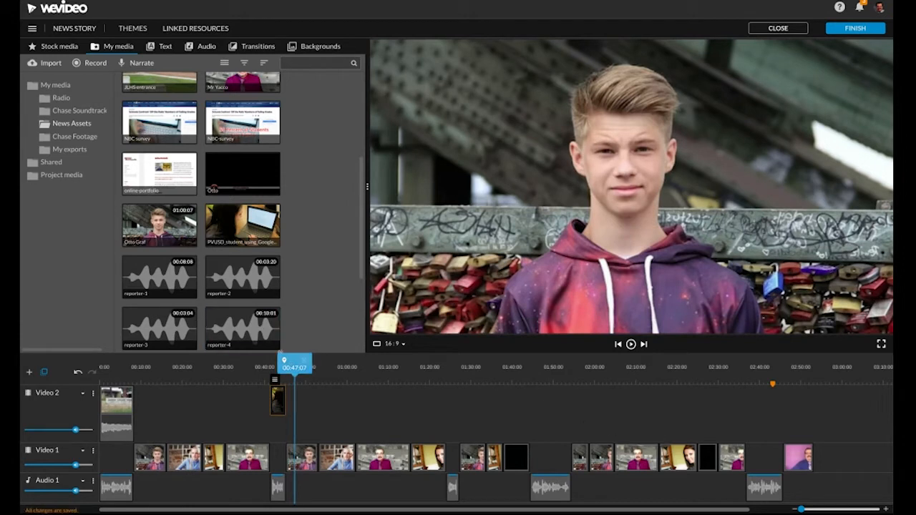
{"action": "left_click_drag", "start_coordinate": [294, 365], "coordinate": [276, 365]}
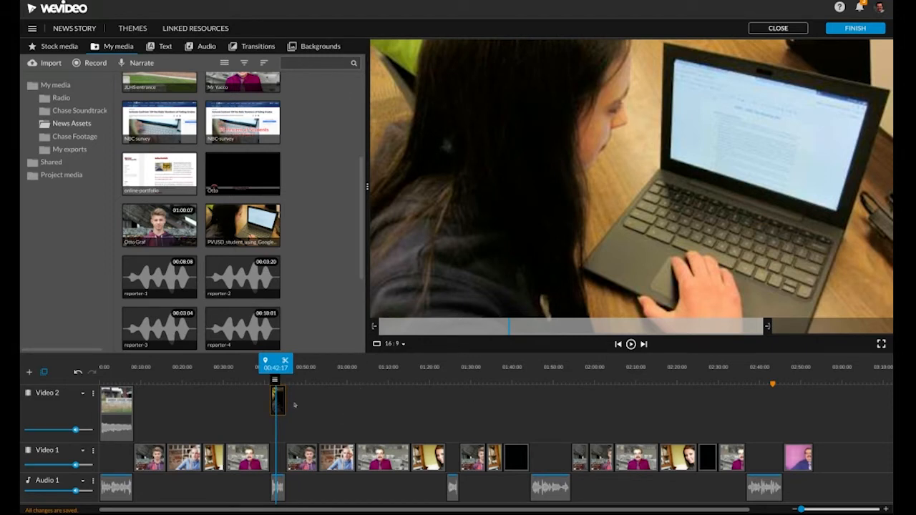
{"action": "left_click_drag", "start_coordinate": [278, 399], "coordinate": [287, 432]}
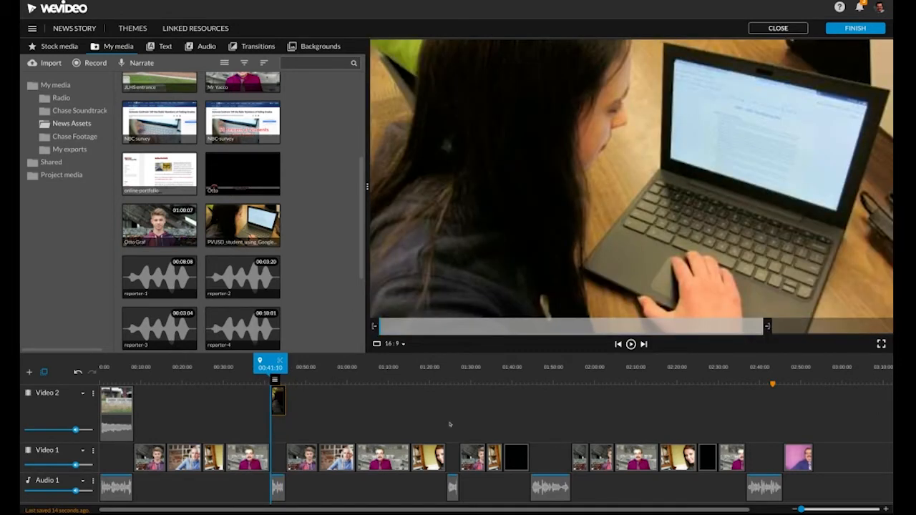
- Check the script for the third narration's B-roll and add the google-classroom image to Video 2 at 01:24:02
{"action": "left_click", "coordinate": [442, 375]}
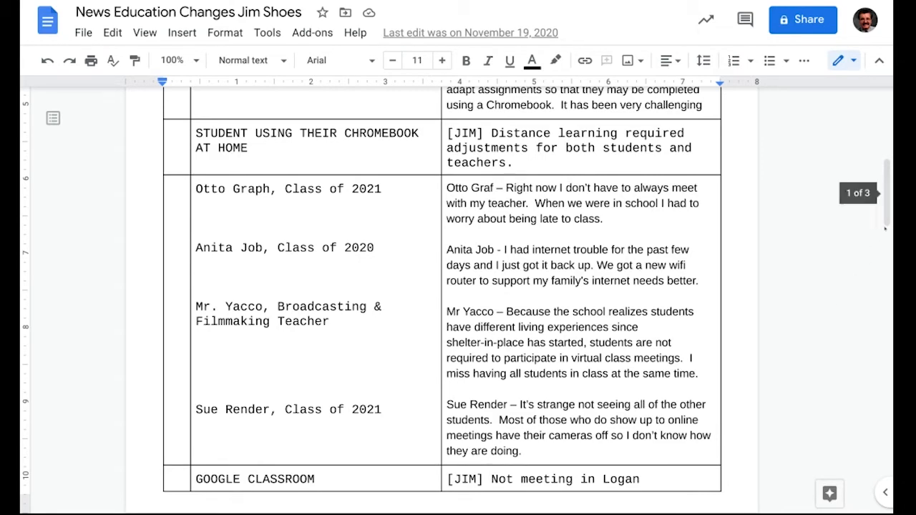
{"action": "scroll", "coordinate": [880, 240], "scroll_direction": "down", "scroll_amount": 3}
{"action": "scroll", "coordinate": [880, 240], "scroll_direction": "down", "scroll_amount": 2}
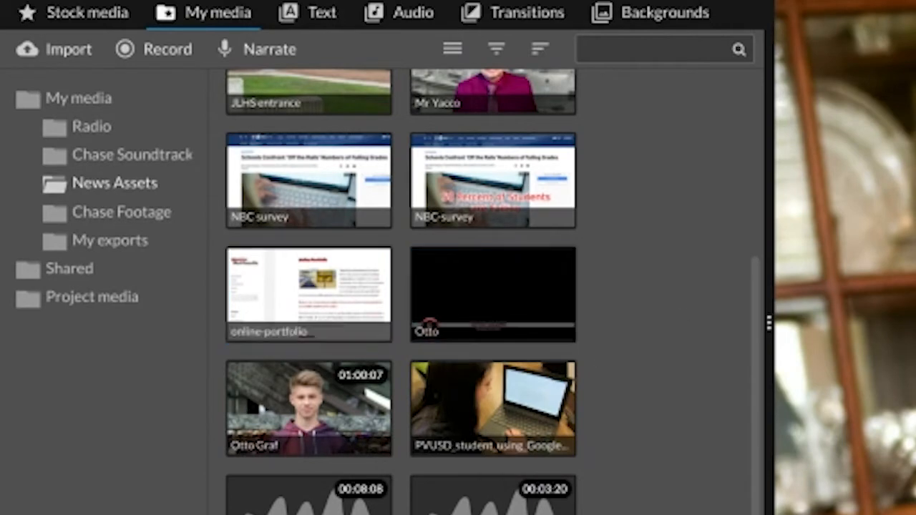
{"action": "left_click_drag", "start_coordinate": [752, 344], "coordinate": [751, 504]}
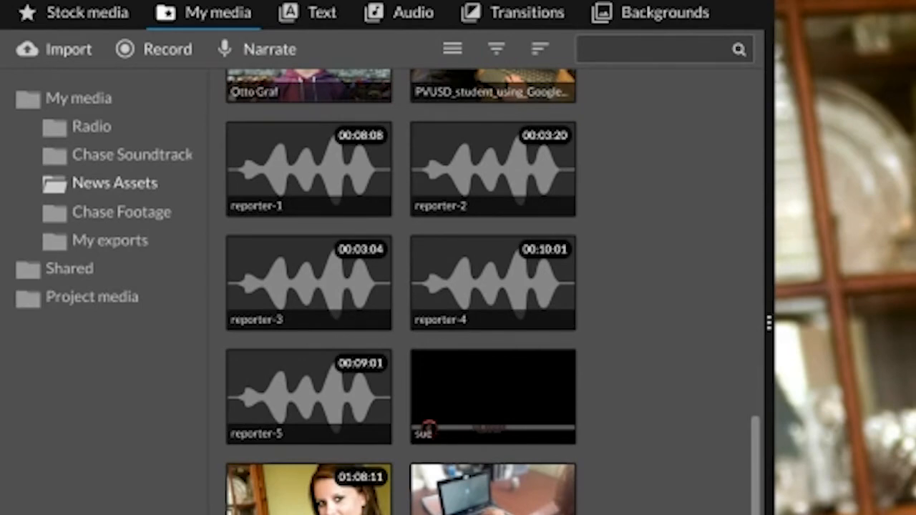
{"action": "scroll", "coordinate": [724, 484], "scroll_direction": "up", "scroll_amount": 10}
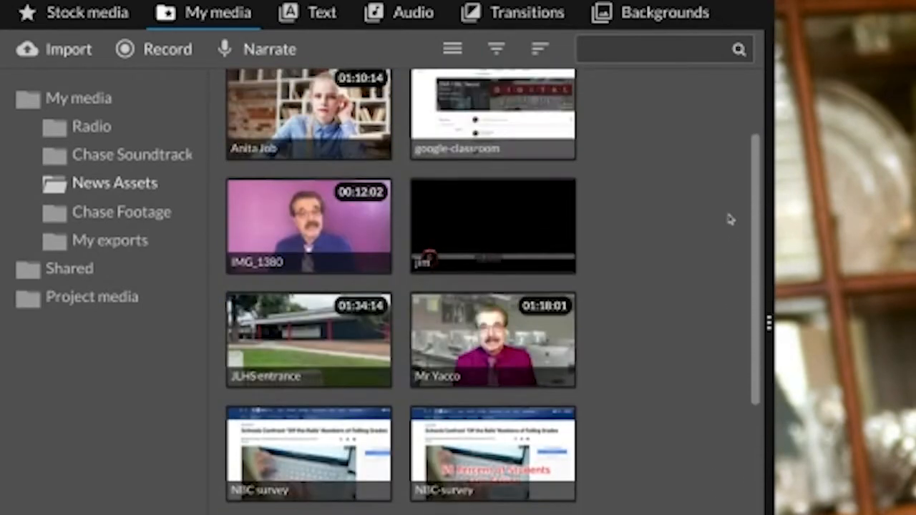
{"action": "scroll", "coordinate": [729, 214], "scroll_direction": "up", "scroll_amount": 3}
{"action": "left_click", "coordinate": [529, 214]}
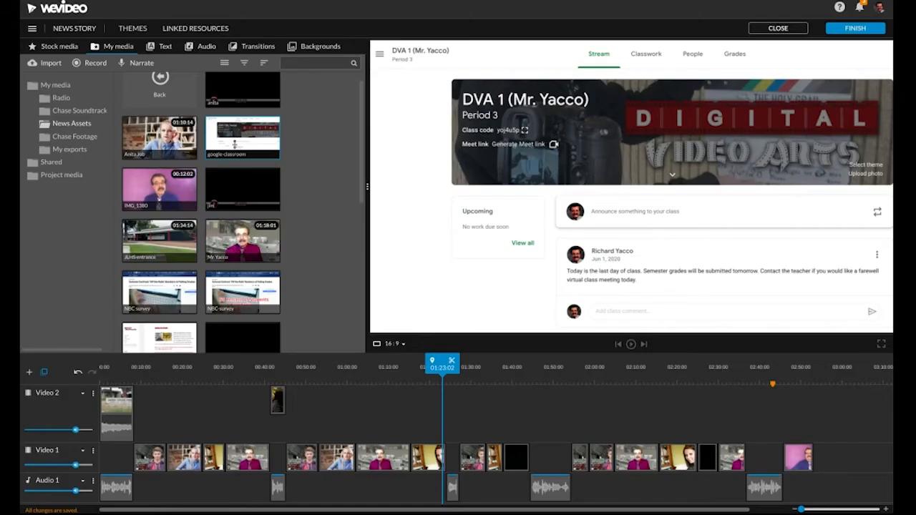
{"action": "left_click_drag", "start_coordinate": [242, 138], "coordinate": [458, 437]}
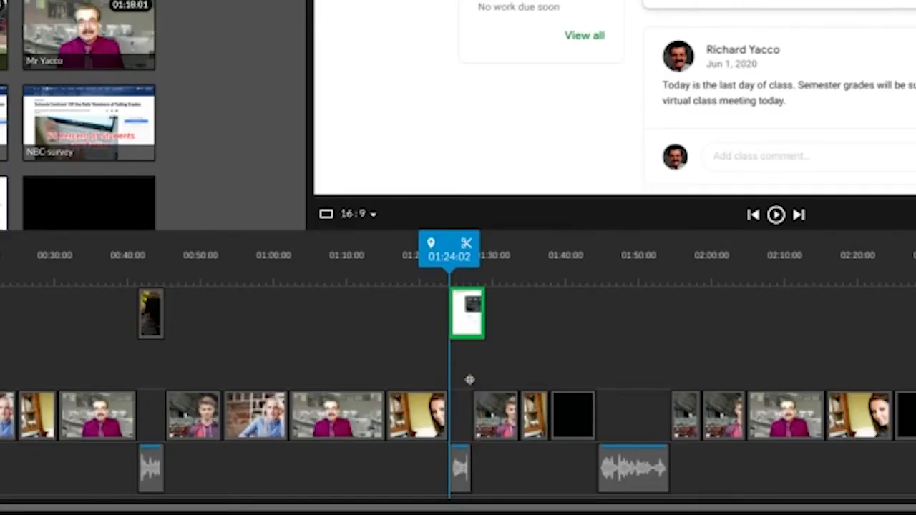
{"action": "left_click_drag", "start_coordinate": [470, 379], "coordinate": [469, 379]}
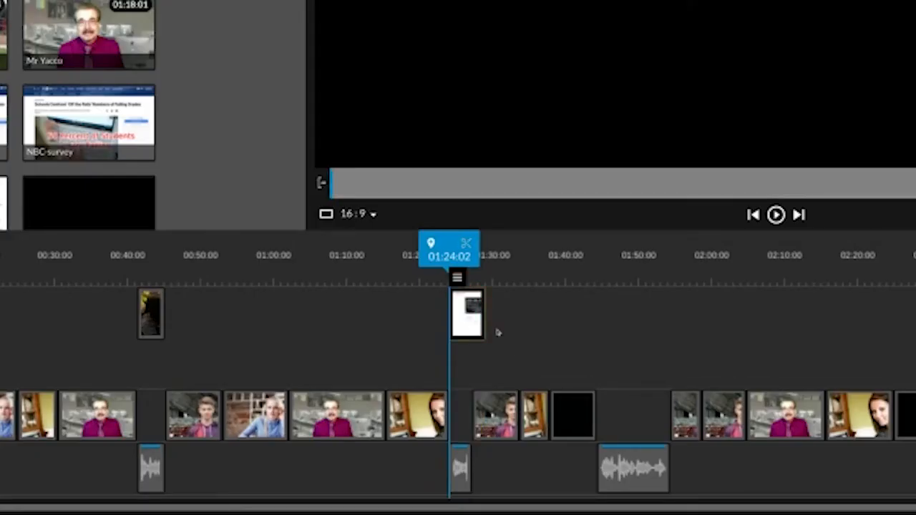
- Shorten the google-classroom image to end with the third narration clip and play that section into the following interview
{"action": "left_click_drag", "start_coordinate": [484, 326], "coordinate": [473, 326]}
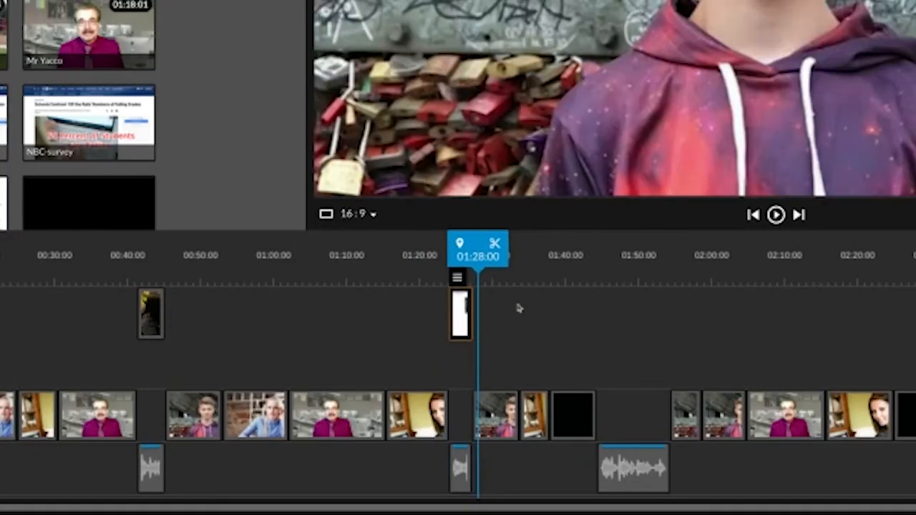
{"action": "left_click_drag", "start_coordinate": [478, 251], "coordinate": [439, 250]}
{"action": "key", "text": "space"}
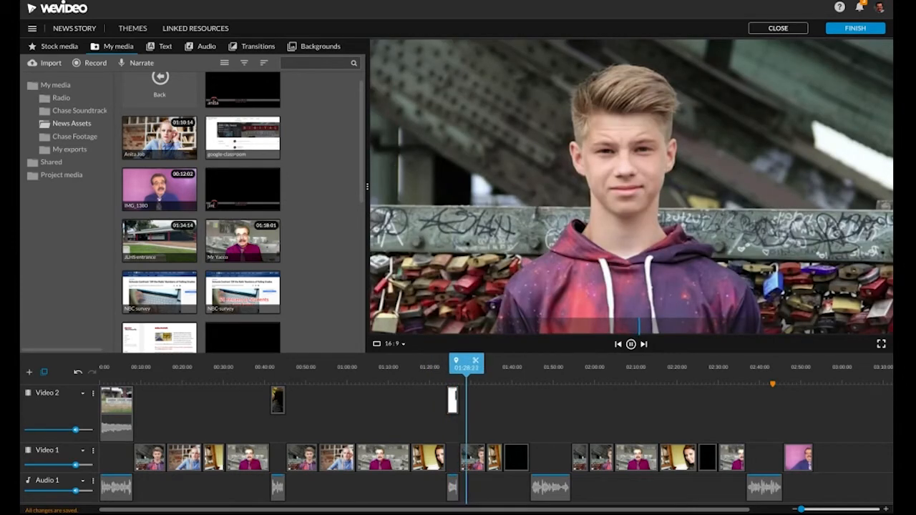
{"action": "key", "text": "space"}
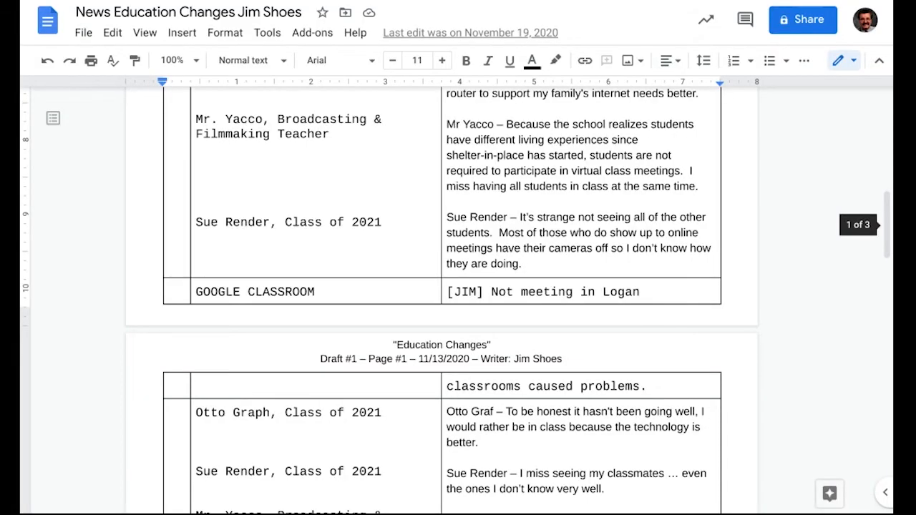
- Check the script's graphic cue and add the NBC-survey image captioned "50 Percent of Students are Failing" to Video 2 at 01:44:09
{"action": "scroll", "coordinate": [886, 212], "scroll_direction": "down", "scroll_amount": 2}
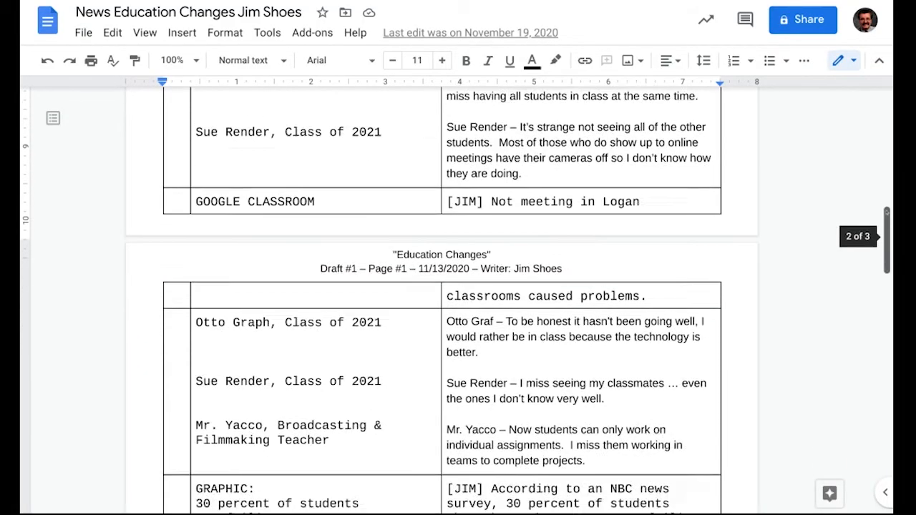
{"action": "scroll", "coordinate": [458, 301], "scroll_direction": "down", "scroll_amount": 5}
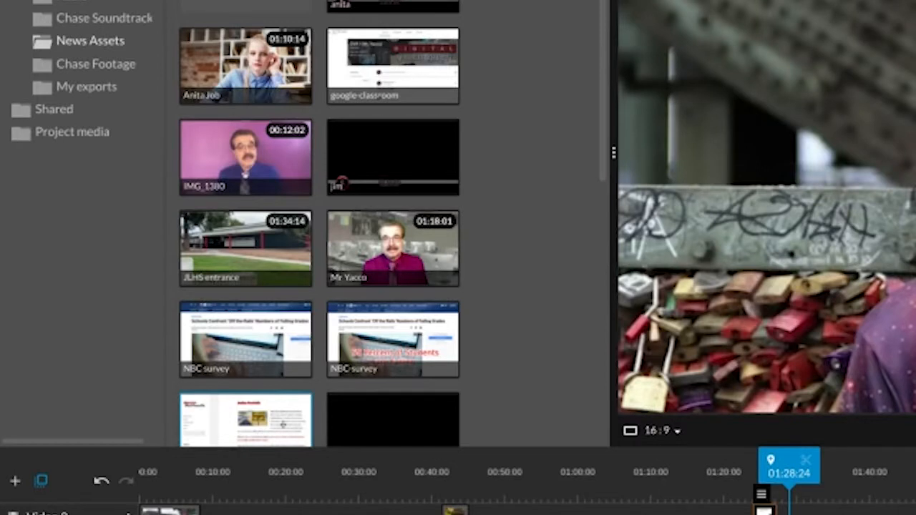
{"action": "left_click", "coordinate": [366, 362]}
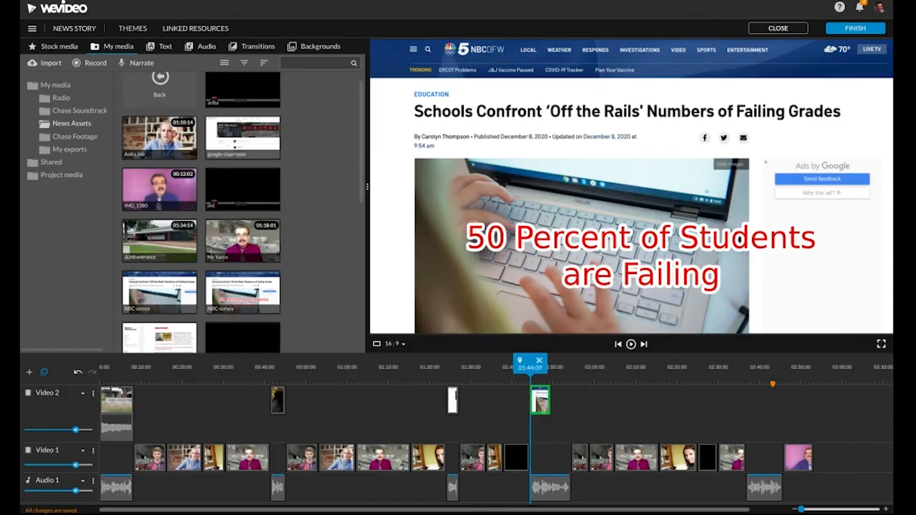
{"action": "left_click", "coordinate": [628, 427]}
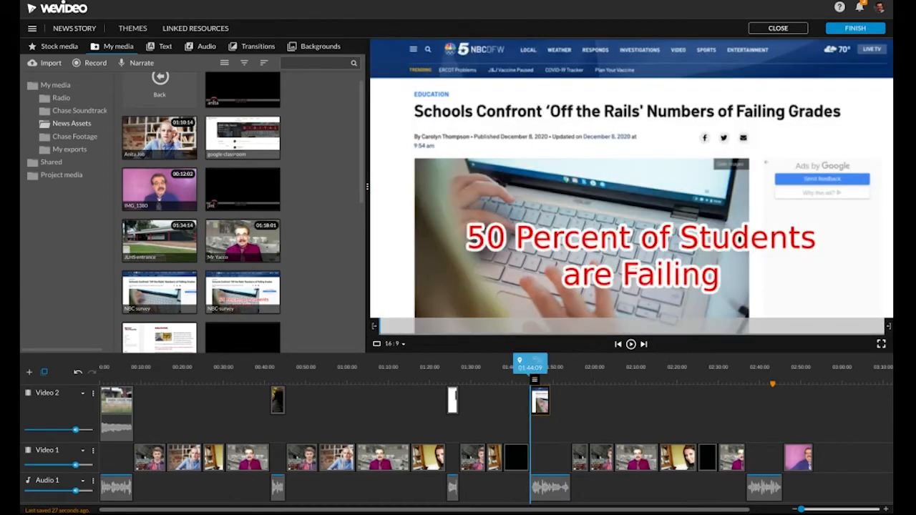
- Play the fourth narration through the survey line and extend the NBC-survey image's end to about 01:51
{"action": "left_click_drag", "start_coordinate": [524, 366], "coordinate": [517, 366]}
{"action": "key", "text": "space"}
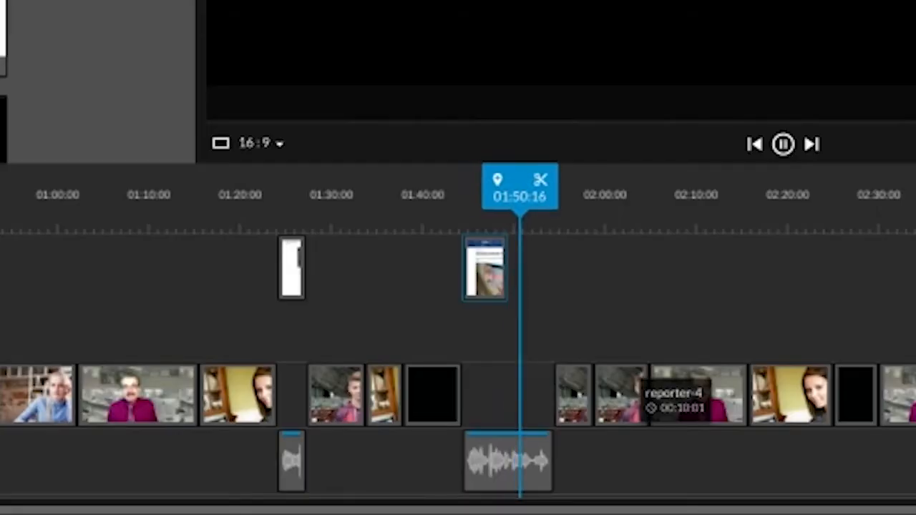
{"action": "left_click", "coordinate": [486, 269]}
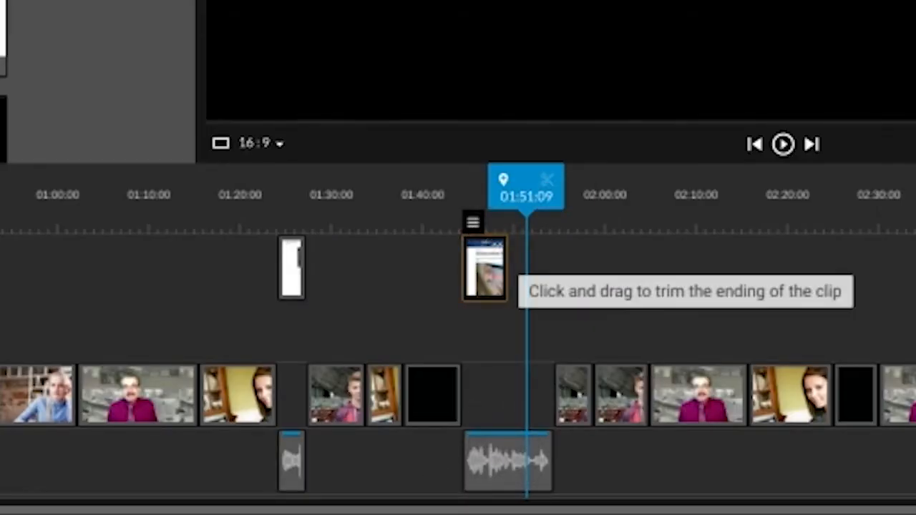
{"action": "left_click_drag", "start_coordinate": [505, 269], "coordinate": [519, 241]}
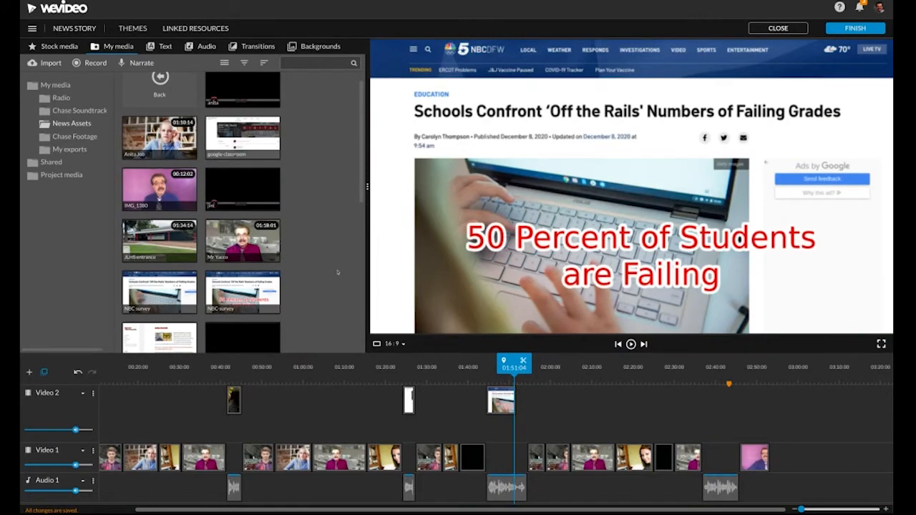
- Add the online-portfolio image to Video 2 at 01:51:18, right after the NBC-survey image, and trim its end to 01:54:10
{"action": "left_click_drag", "start_coordinate": [364, 159], "coordinate": [370, 248]}
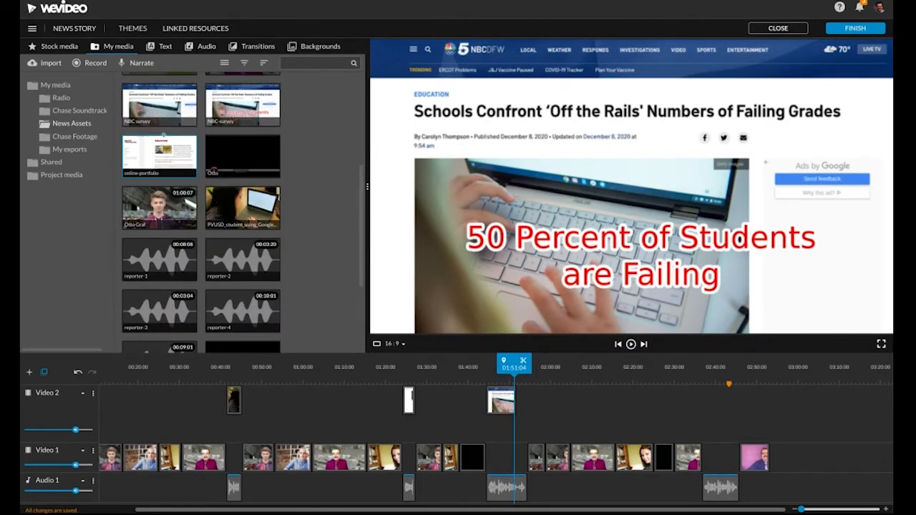
{"action": "left_click", "coordinate": [164, 137]}
{"action": "left_click_drag", "start_coordinate": [148, 156], "coordinate": [533, 402]}
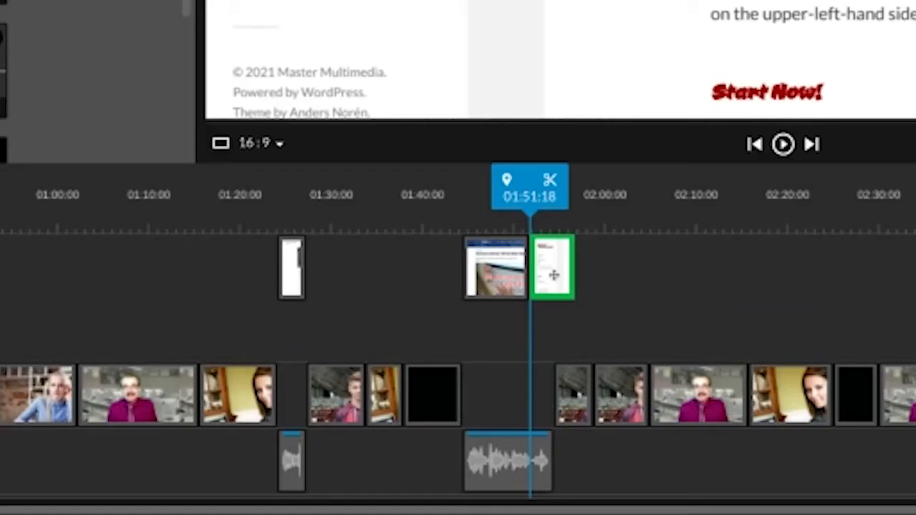
{"action": "left_click_drag", "start_coordinate": [572, 266], "coordinate": [552, 267]}
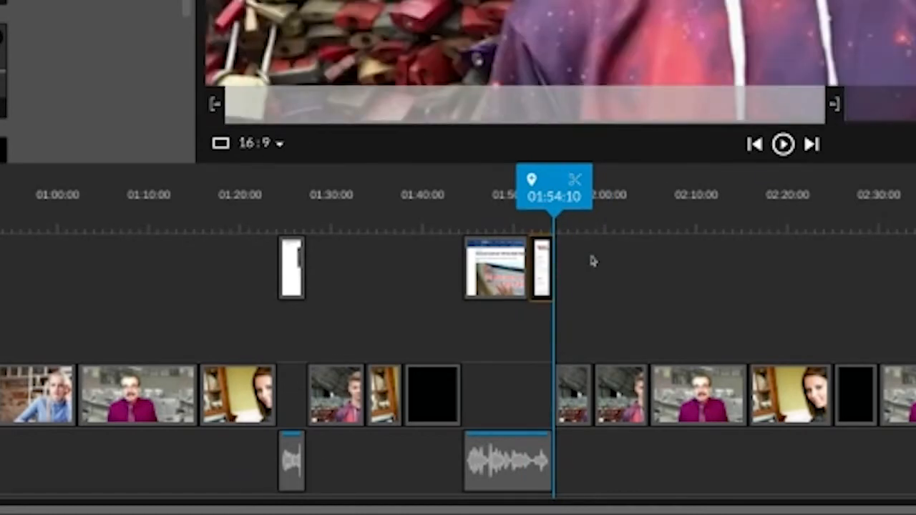
- Play the timeline from 01:43:02 into the next interview to check the NBC-survey and online-portfolio images against the narration
{"action": "left_click_drag", "start_coordinate": [529, 178], "coordinate": [431, 162]}
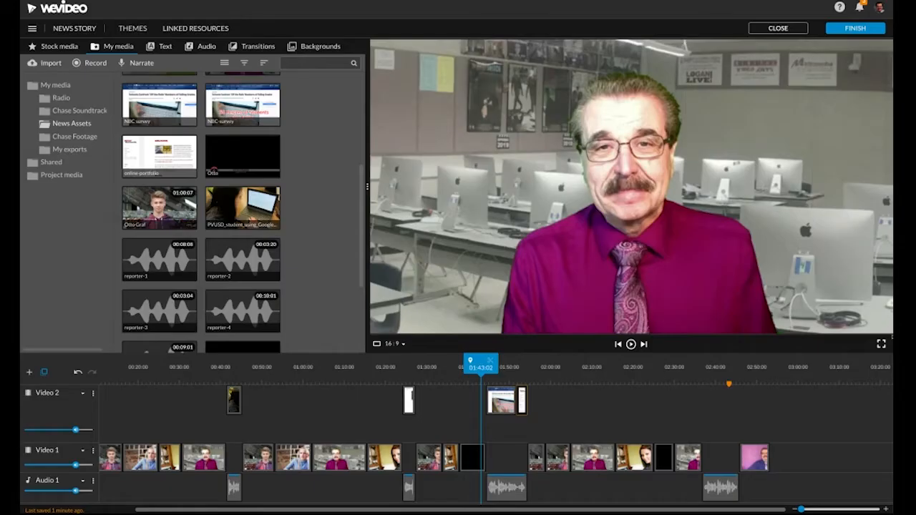
{"action": "key", "text": "space"}
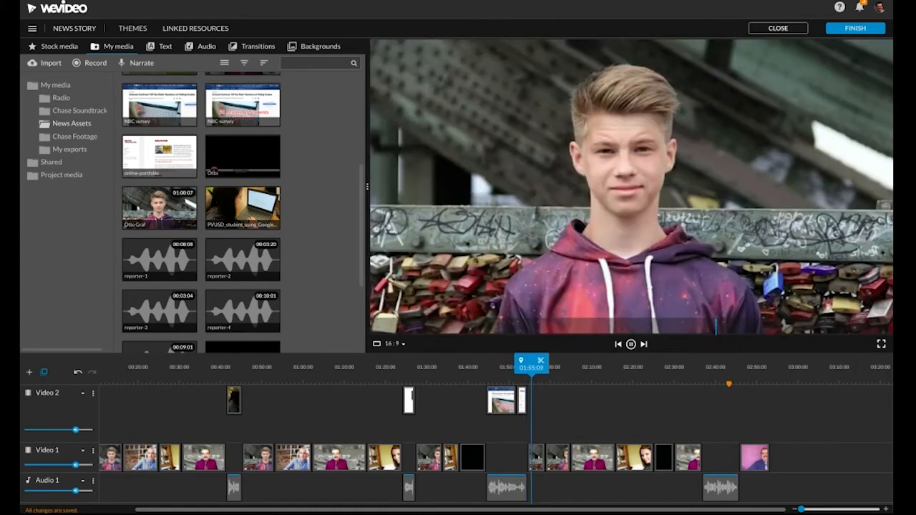
{"action": "key", "text": "space"}
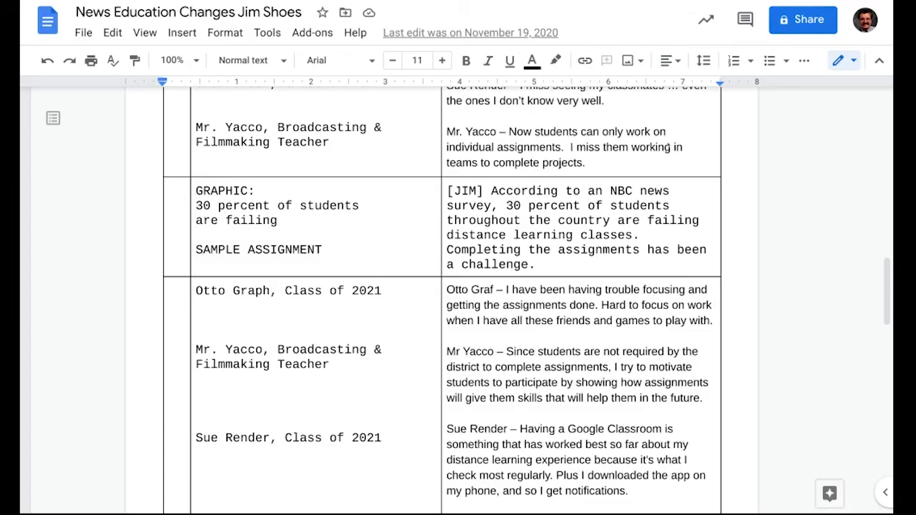
- Check the script's final narration cue and place the User_using_Chromebook image in the Video 1 gap above the fifth narration
{"action": "left_click_drag", "start_coordinate": [886, 276], "coordinate": [884, 343]}
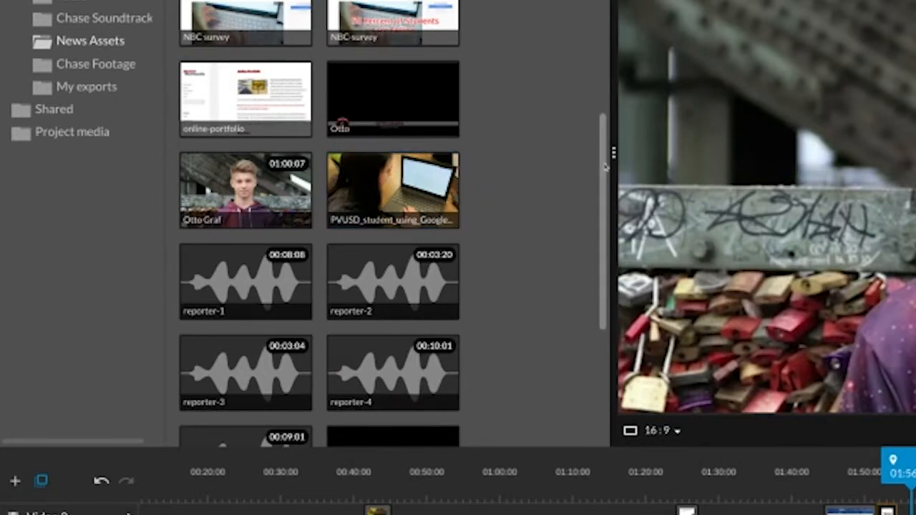
{"action": "left_click_drag", "start_coordinate": [604, 166], "coordinate": [585, 359]}
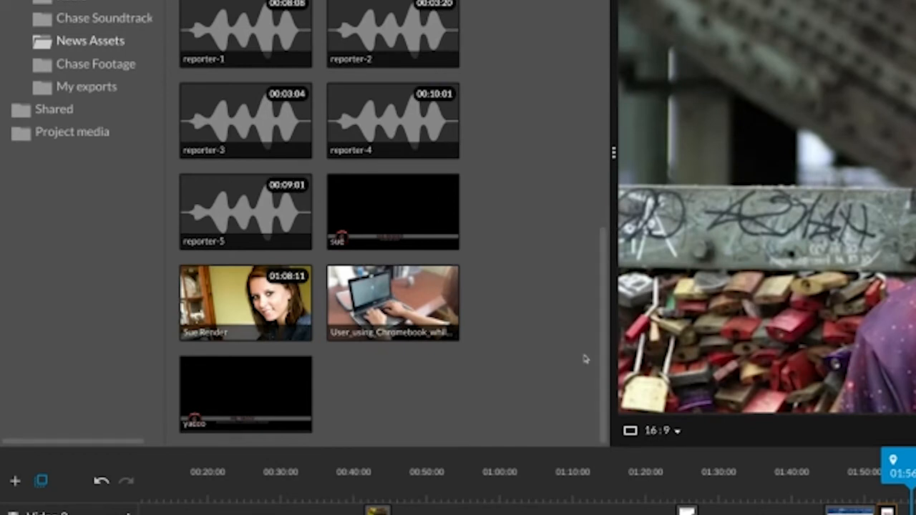
{"action": "left_click", "coordinate": [395, 309]}
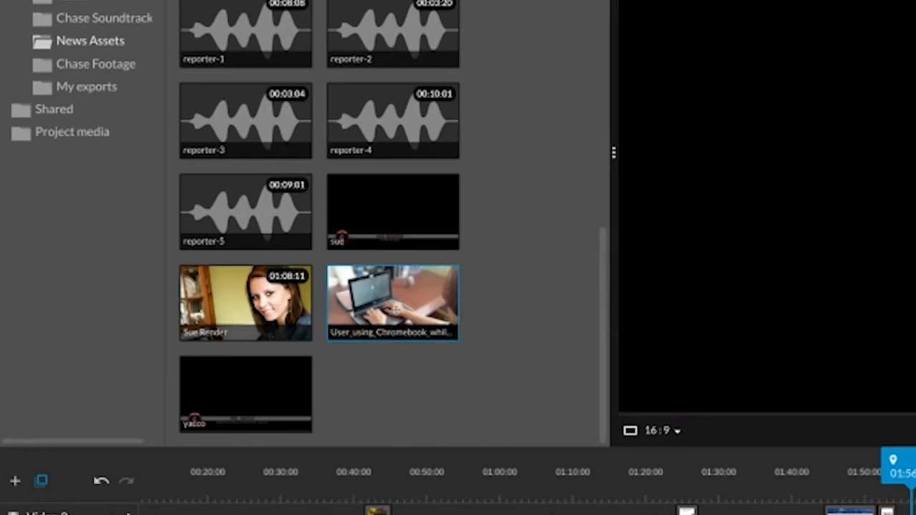
{"action": "left_click_drag", "start_coordinate": [396, 309], "coordinate": [730, 458]}
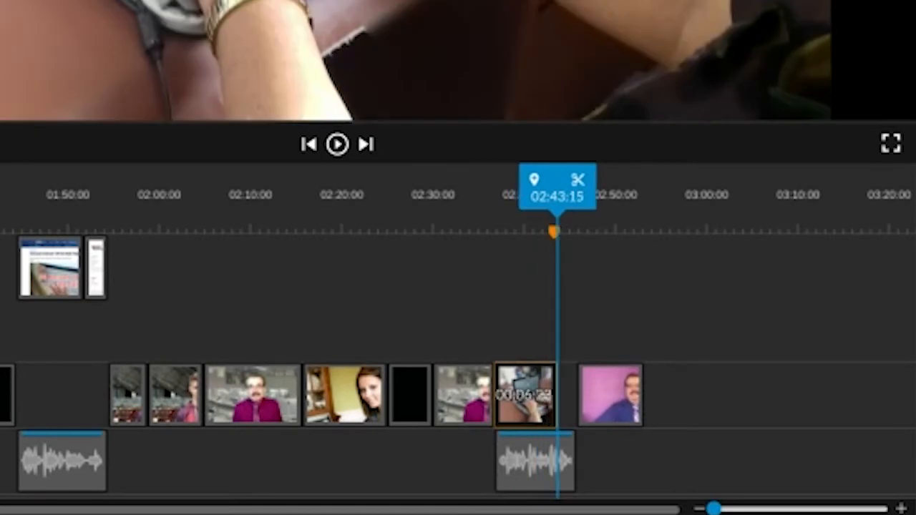
- Extend the Chromebook image's end to 02:45:19 and move it up to Video 2 over the fifth narration, starting at 02:36:18
{"action": "left_click_drag", "start_coordinate": [550, 397], "coordinate": [550, 397]}
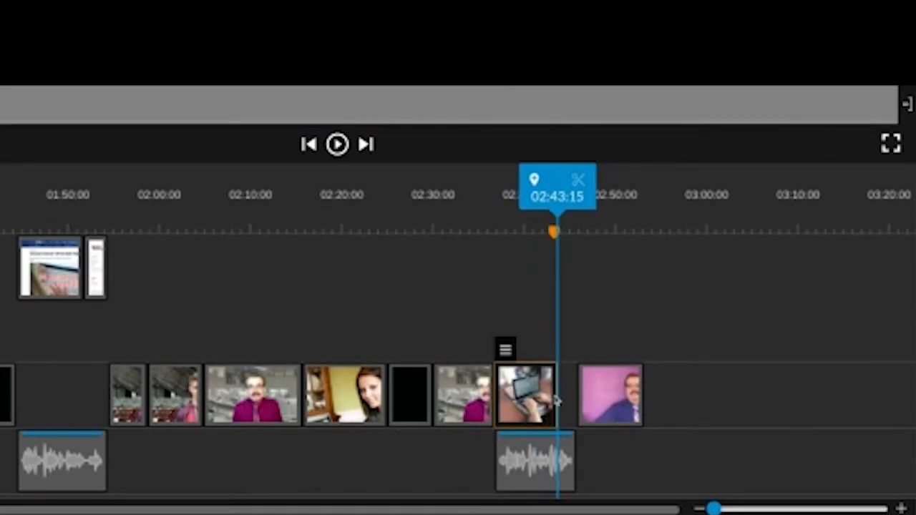
{"action": "left_click_drag", "start_coordinate": [556, 401], "coordinate": [567, 437]}
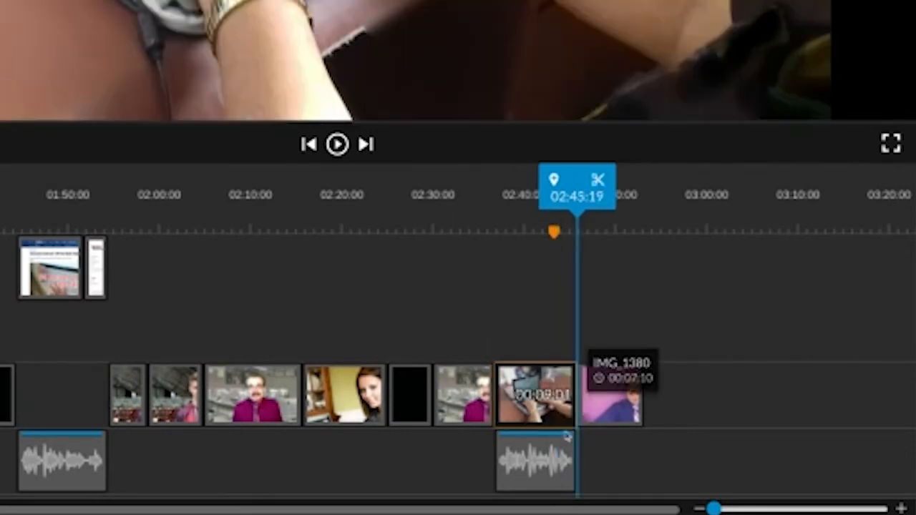
{"action": "left_click_drag", "start_coordinate": [515, 386], "coordinate": [523, 333]}
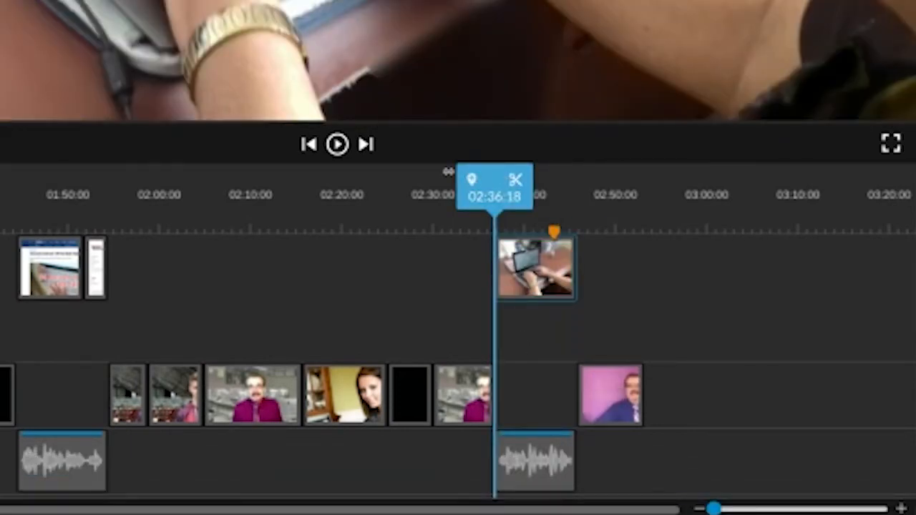
- Play the timeline from 02:35:19 through the fifth narration to check the Chromebook image's timing
{"action": "left_click_drag", "start_coordinate": [448, 186], "coordinate": [440, 186]}
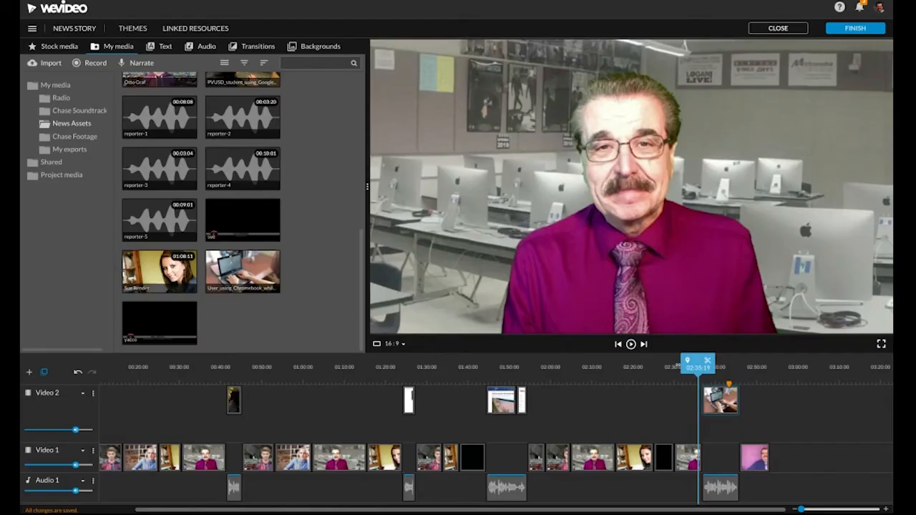
{"action": "key", "text": "space"}
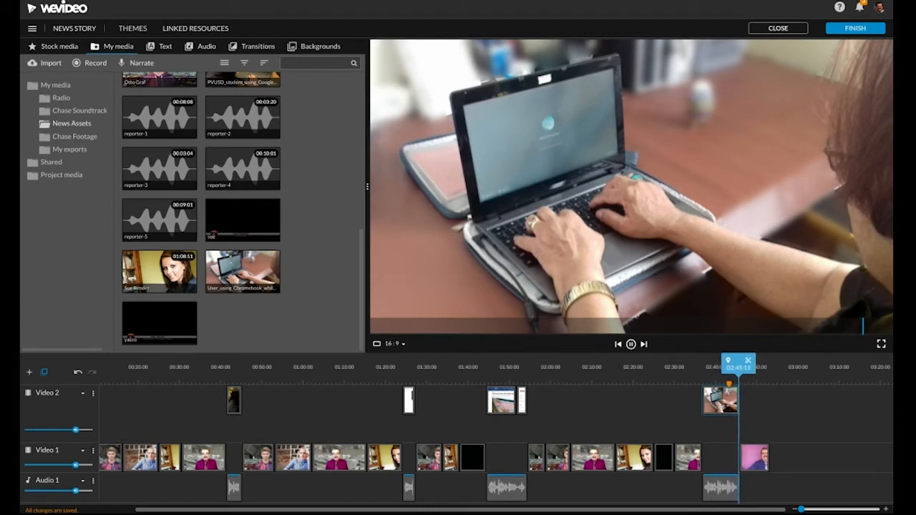
{"action": "key", "text": "space"}
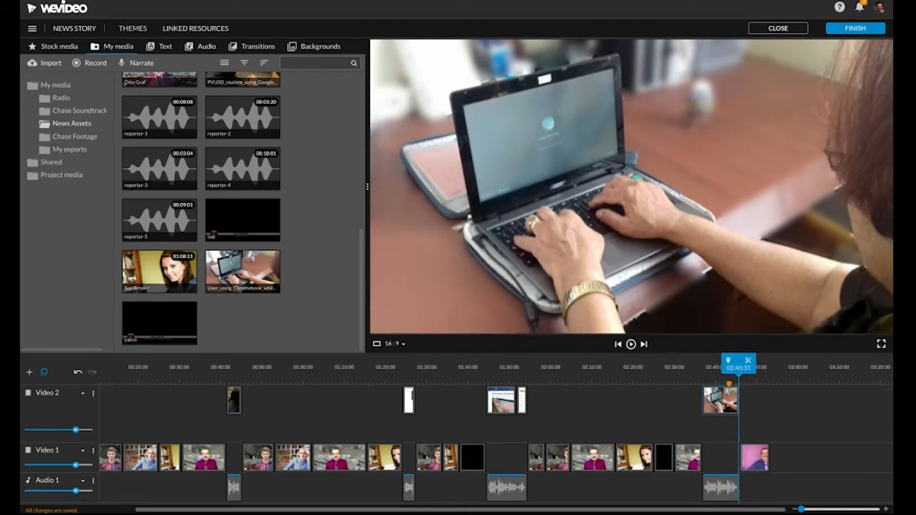
{"action": "scroll", "coordinate": [339, 178], "scroll_direction": "up", "scroll_amount": 5}
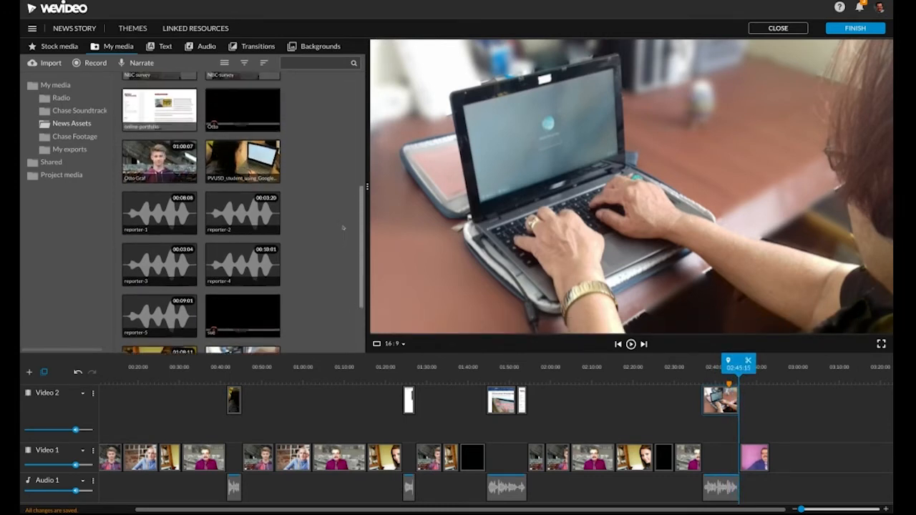
{"action": "scroll", "coordinate": [339, 178], "scroll_direction": "up", "scroll_amount": 4}
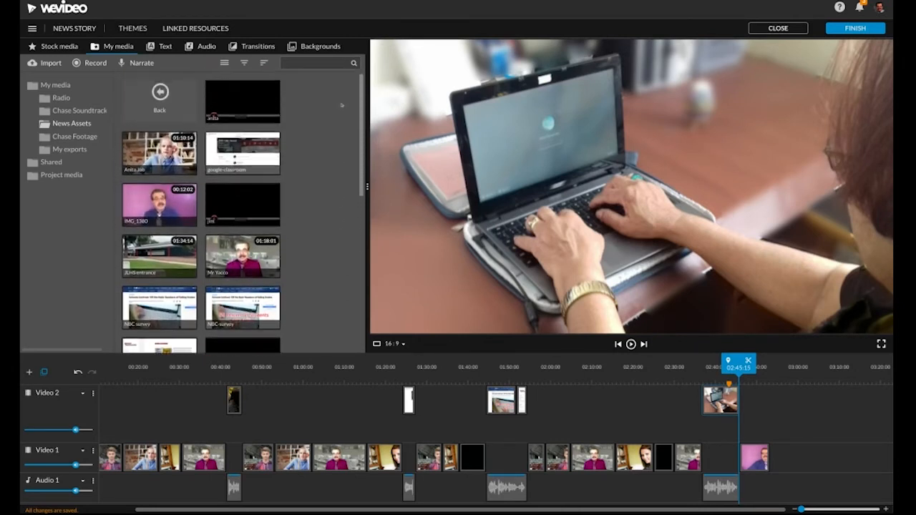
{"action": "scroll", "coordinate": [342, 105], "scroll_direction": "down", "scroll_amount": 5}
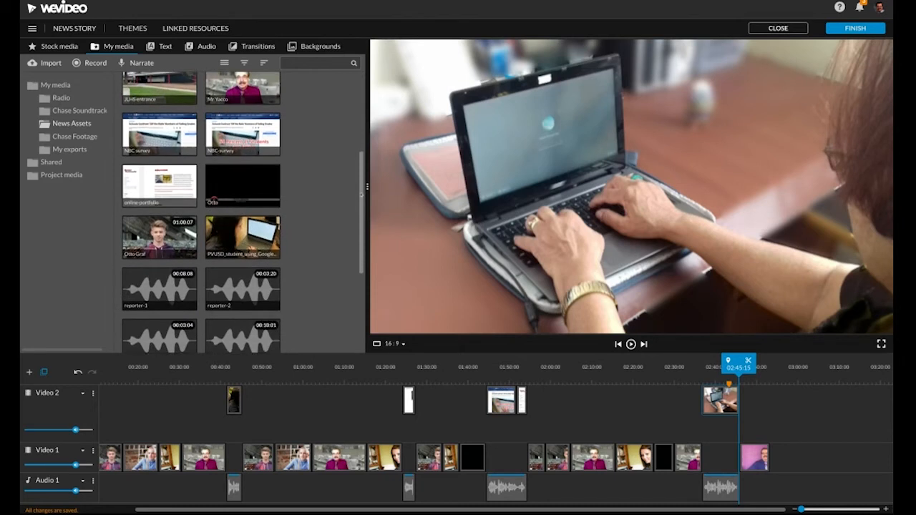
{"action": "scroll", "coordinate": [351, 209], "scroll_direction": "down", "scroll_amount": 4}
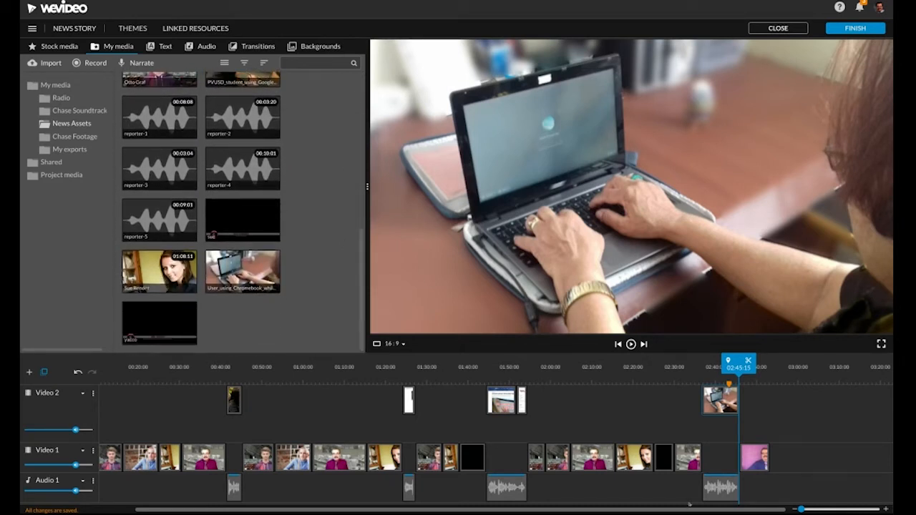
- Set the Chromebook image's animation start to scale 1.52 at position x -15, y -257
{"action": "left_click_drag", "start_coordinate": [738, 364], "coordinate": [718, 364]}
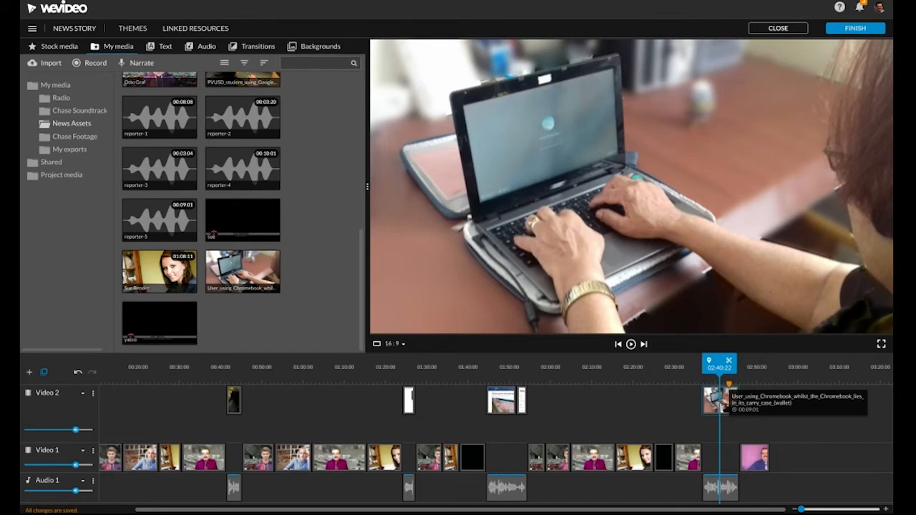
{"action": "double_click", "coordinate": [715, 406]}
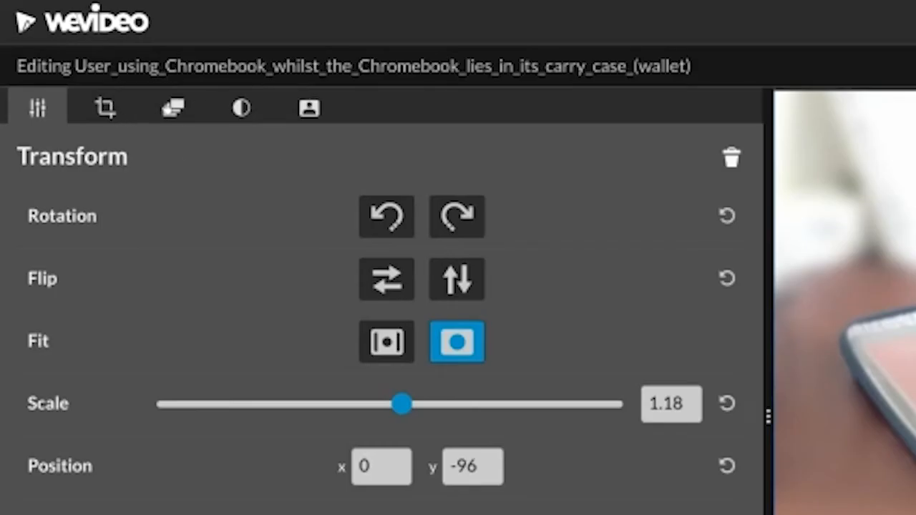
{"action": "left_click", "coordinate": [172, 108]}
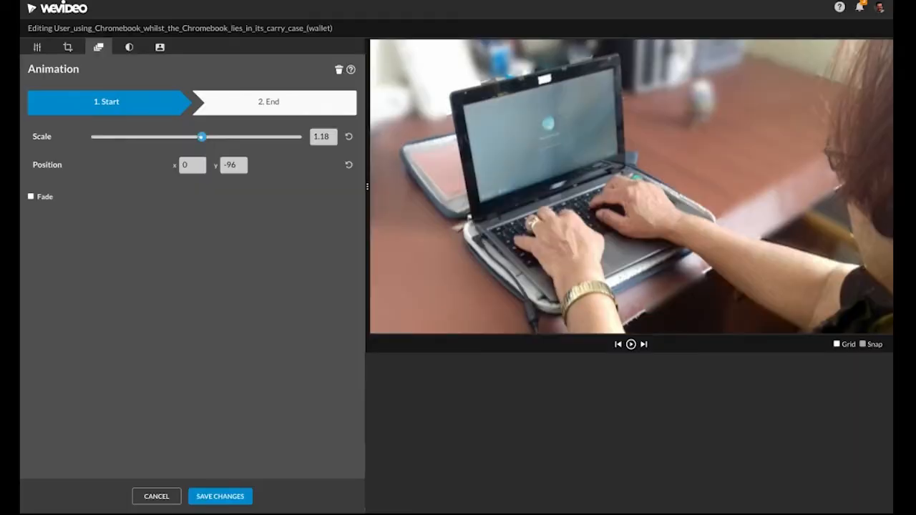
{"action": "left_click_drag", "start_coordinate": [402, 306], "coordinate": [413, 306]}
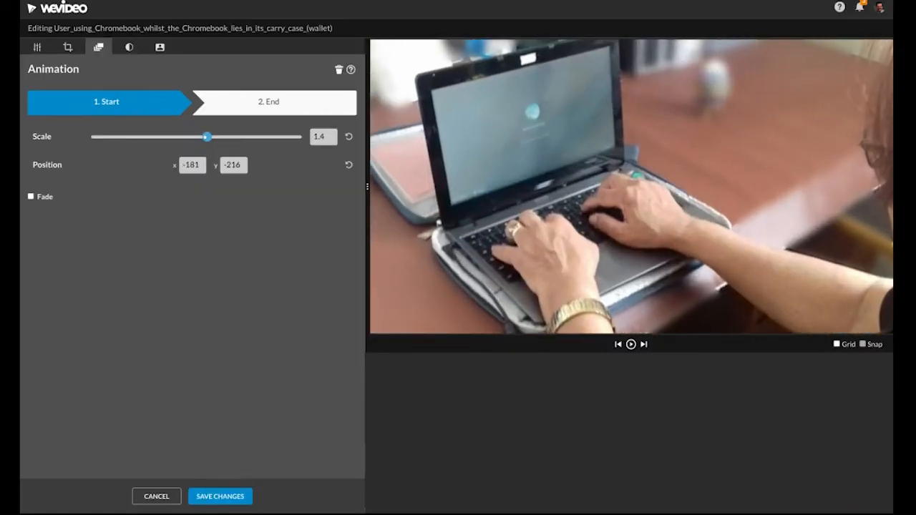
{"action": "left_click_drag", "start_coordinate": [207, 137], "coordinate": [209, 137]}
{"action": "left_click_drag", "start_coordinate": [477, 205], "coordinate": [550, 211]}
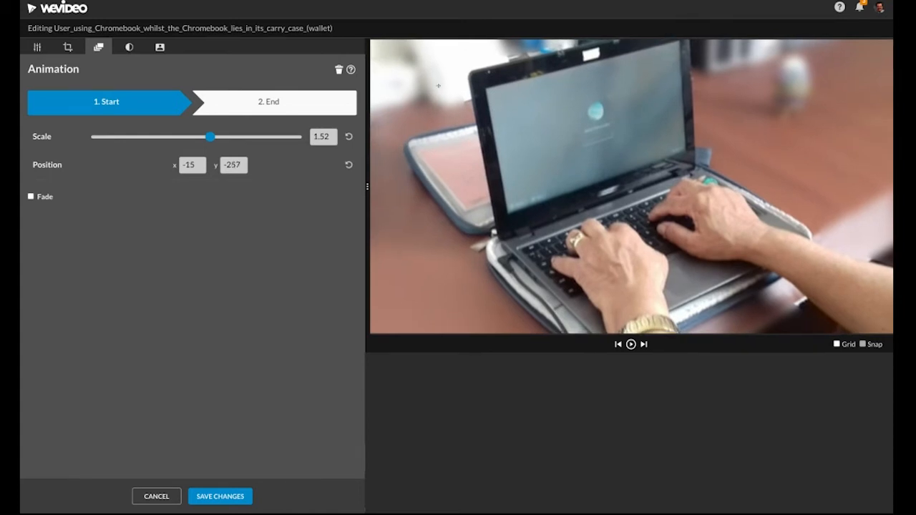
- Set the animation's end to scale 3.12 at position x -753, y -696, centring the laptop screen, and save the changes
{"action": "left_click", "coordinate": [273, 101]}
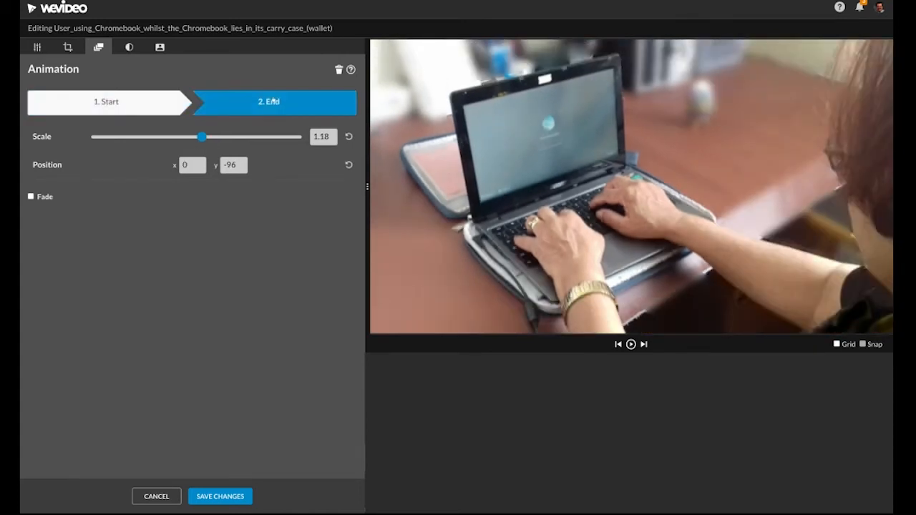
{"action": "left_click_drag", "start_coordinate": [201, 136], "coordinate": [251, 136]}
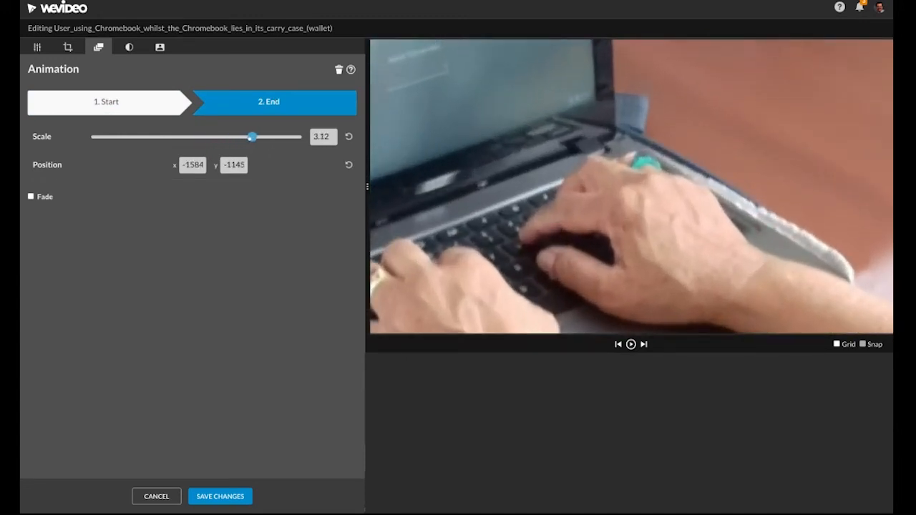
{"action": "left_click_drag", "start_coordinate": [463, 140], "coordinate": [689, 262]}
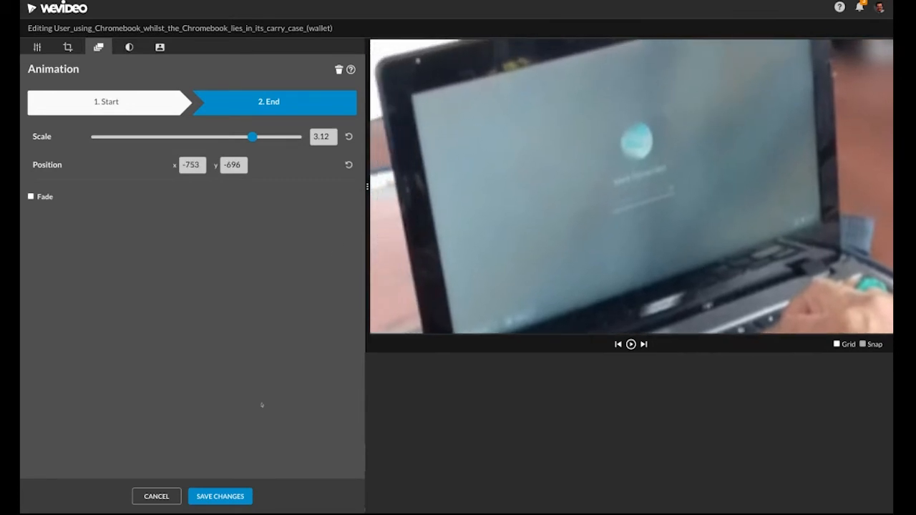
{"action": "left_click", "coordinate": [247, 495]}
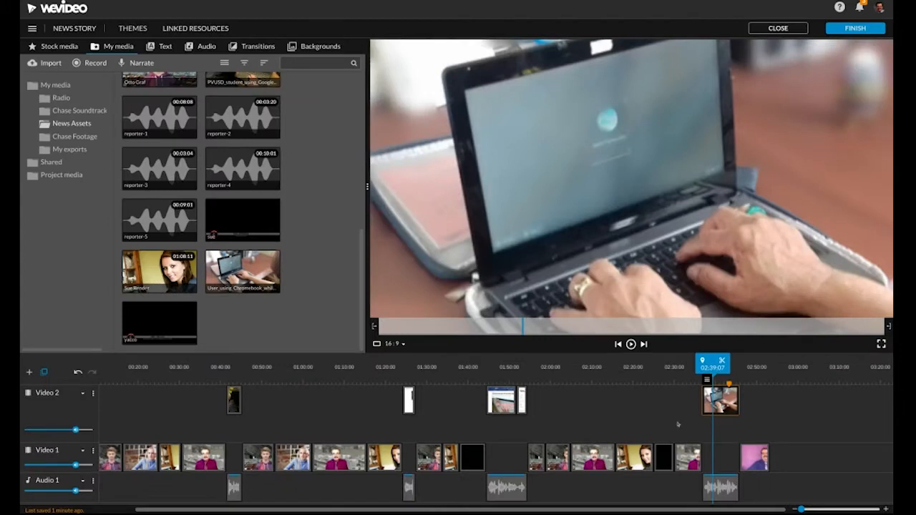
- Play the timeline from just before the fifth narration into the reporter's closing clip to check the Chromebook image's zoom
{"action": "left_click_drag", "start_coordinate": [712, 366], "coordinate": [699, 366]}
{"action": "key", "text": "space"}
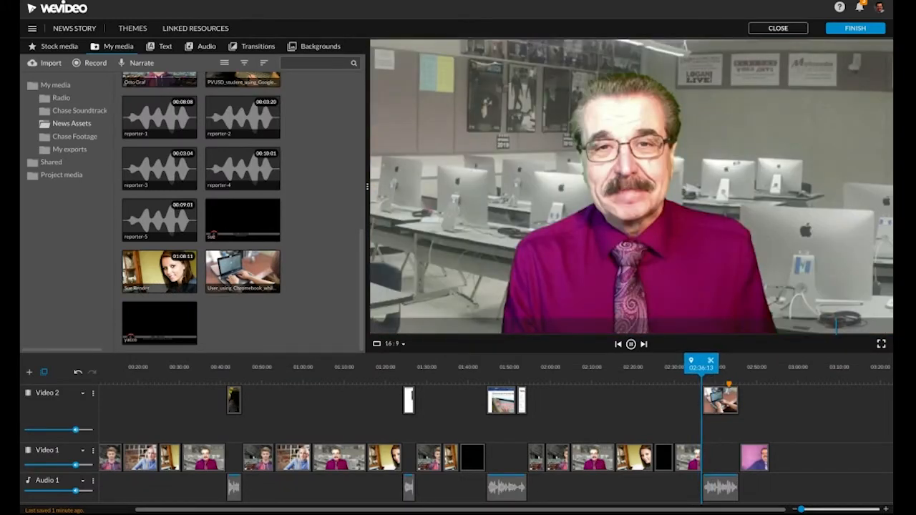
{"action": "mouse_move", "coordinate": [673, 511]}
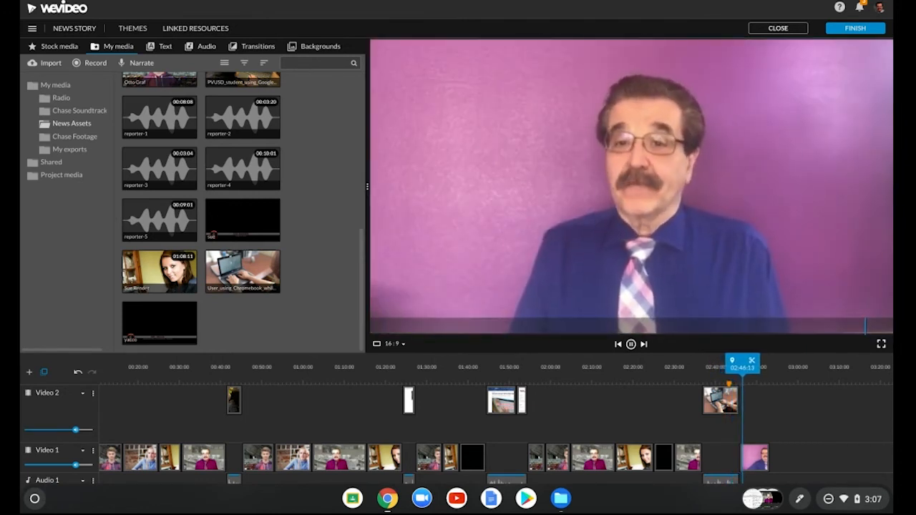
{"action": "key", "text": "space"}
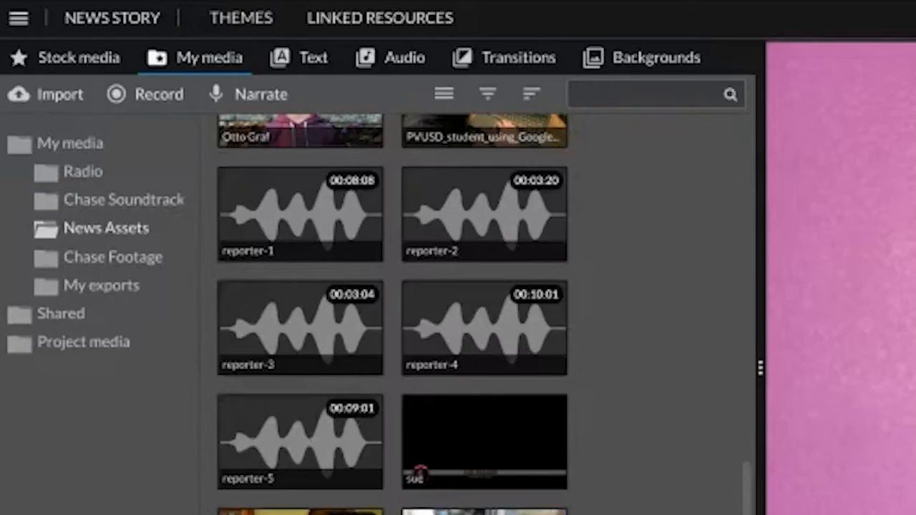
- Look over the media library and the script's interviewee names and class years for the lower-third titles
{"action": "scroll", "coordinate": [706, 414], "scroll_direction": "up", "scroll_amount": 10}
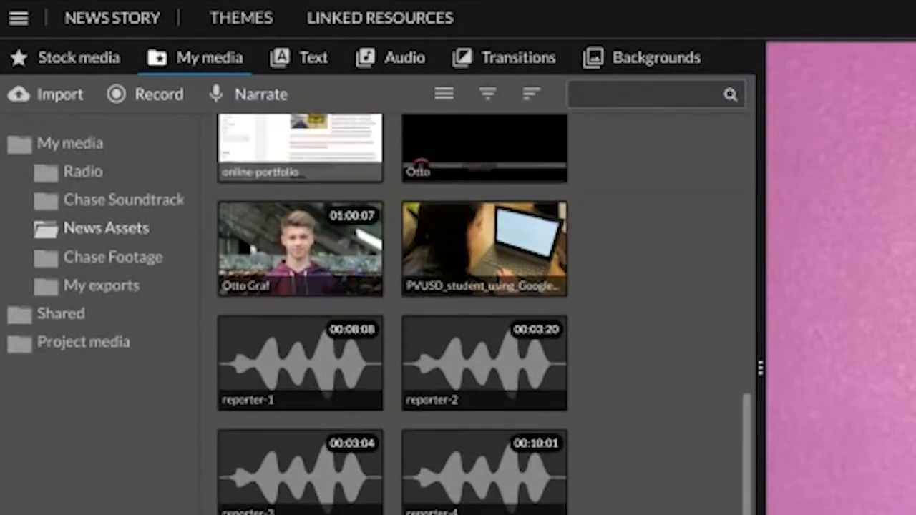
{"action": "scroll", "coordinate": [704, 397], "scroll_direction": "up", "scroll_amount": 3}
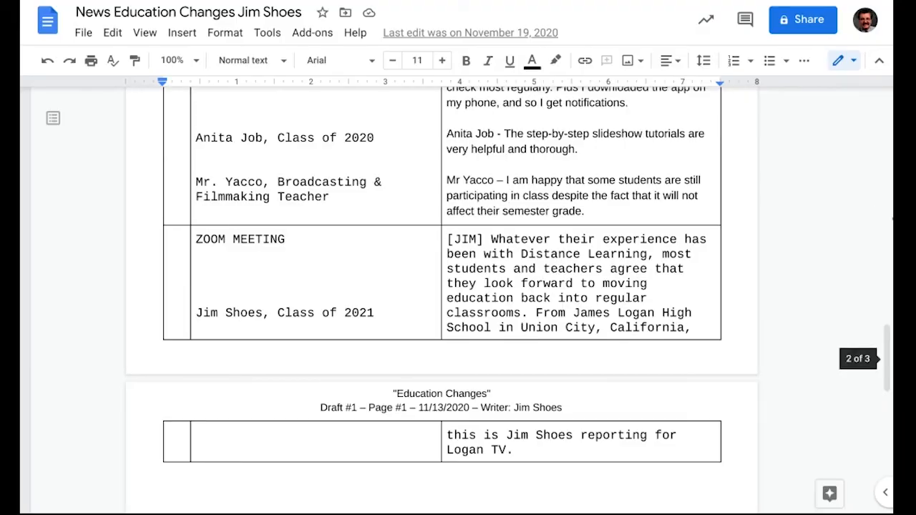
{"action": "scroll", "coordinate": [442, 301], "scroll_direction": "up", "scroll_amount": 15}
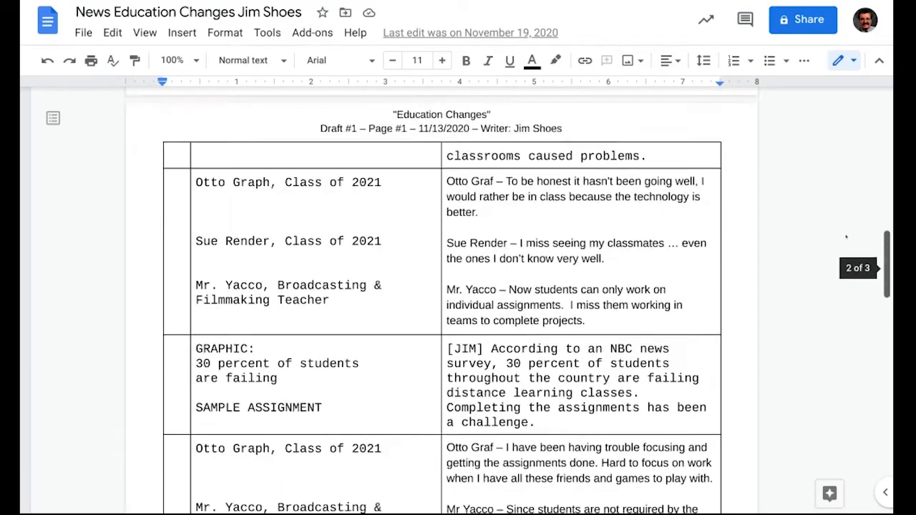
{"action": "scroll", "coordinate": [769, 100], "scroll_direction": "down", "scroll_amount": 3}
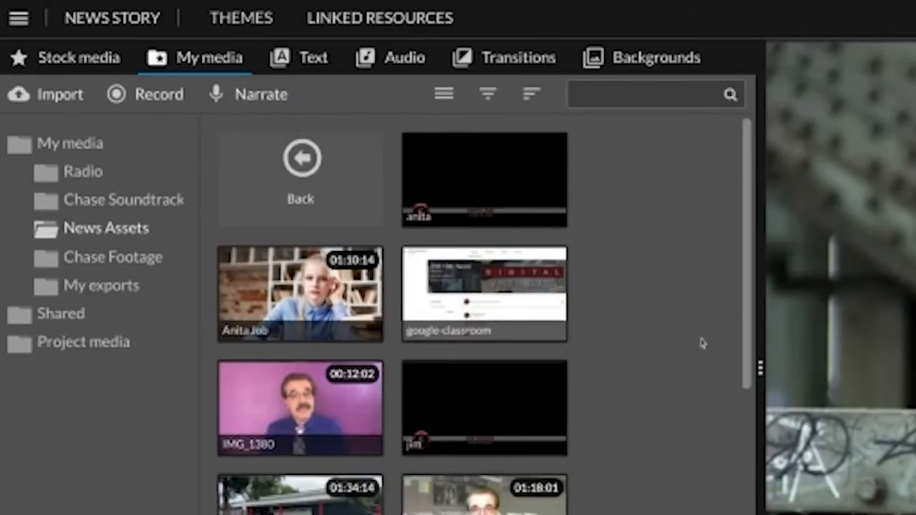
- Add the first interviewee's "Class of 2021" lower-third graphic to Video 2 at 00:08:12, above the first interview clip
{"action": "scroll", "coordinate": [701, 341], "scroll_direction": "down", "scroll_amount": 5}
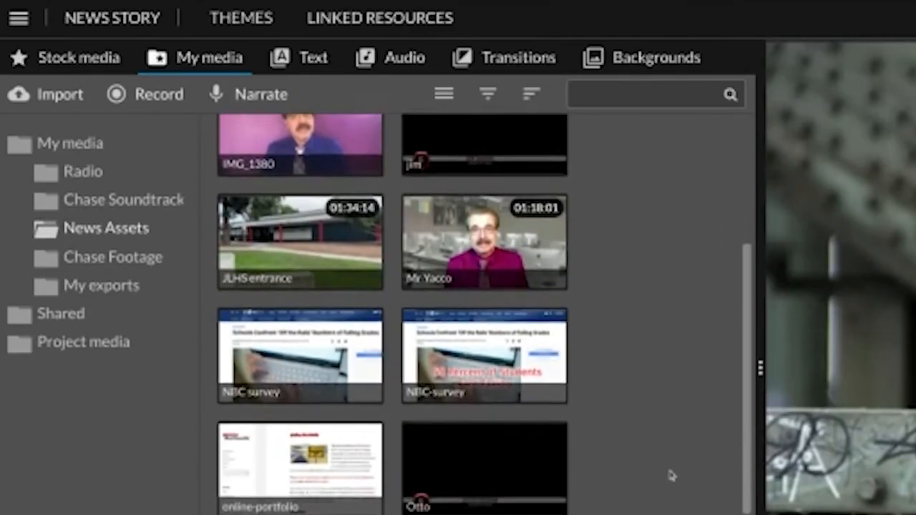
{"action": "scroll", "coordinate": [660, 498], "scroll_direction": "down", "scroll_amount": 1}
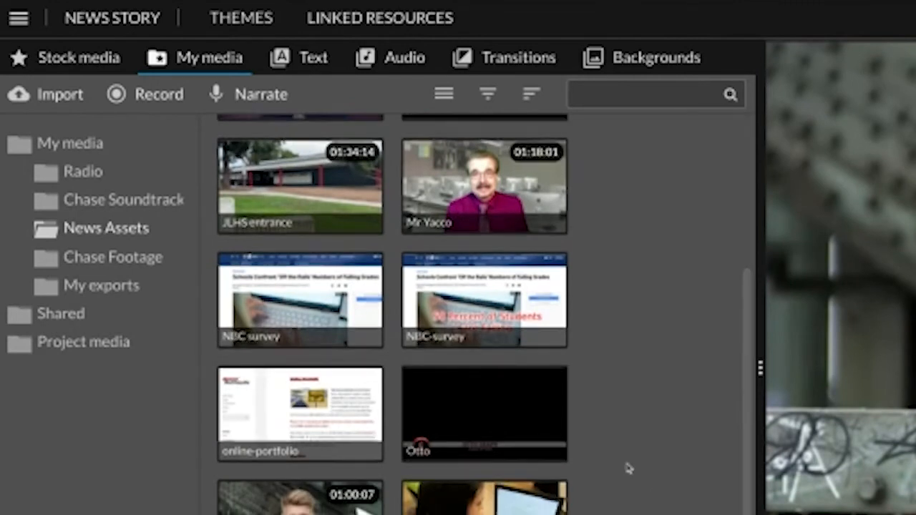
{"action": "left_click", "coordinate": [525, 443]}
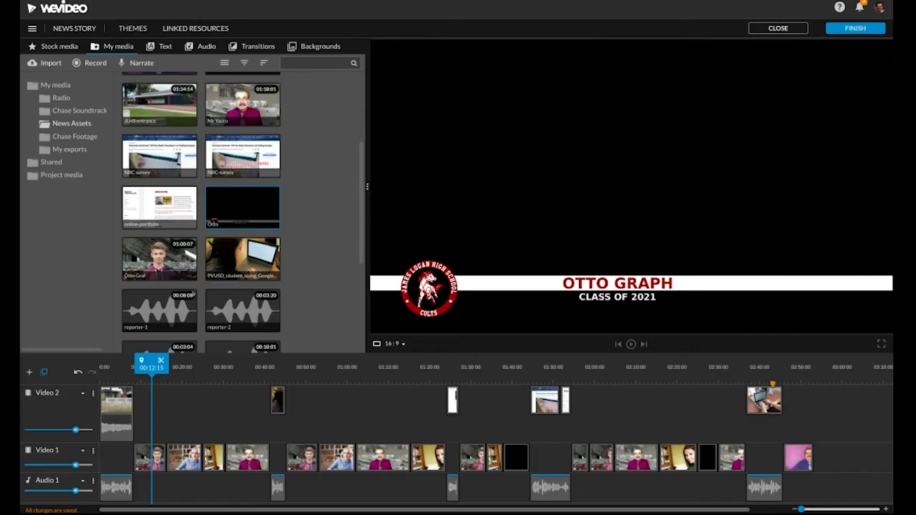
{"action": "left_click_drag", "start_coordinate": [247, 206], "coordinate": [146, 421]}
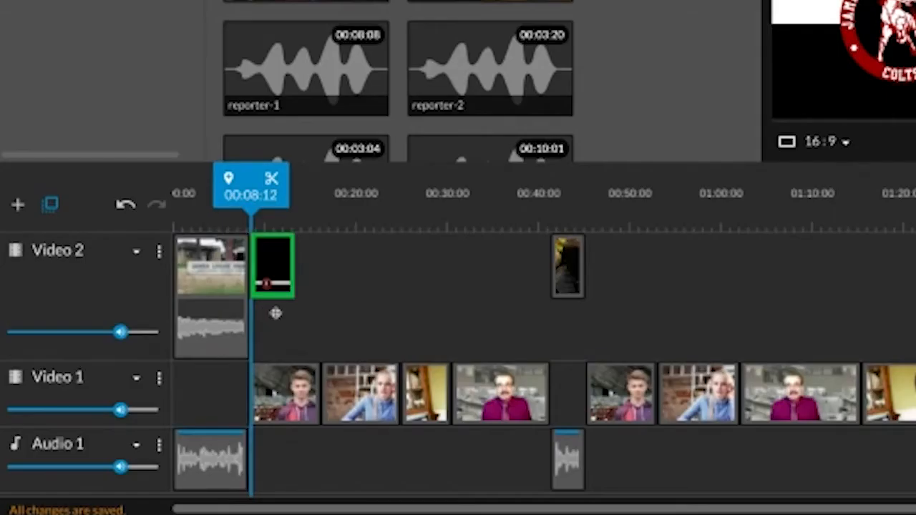
{"action": "left_click_drag", "start_coordinate": [276, 313], "coordinate": [277, 319]}
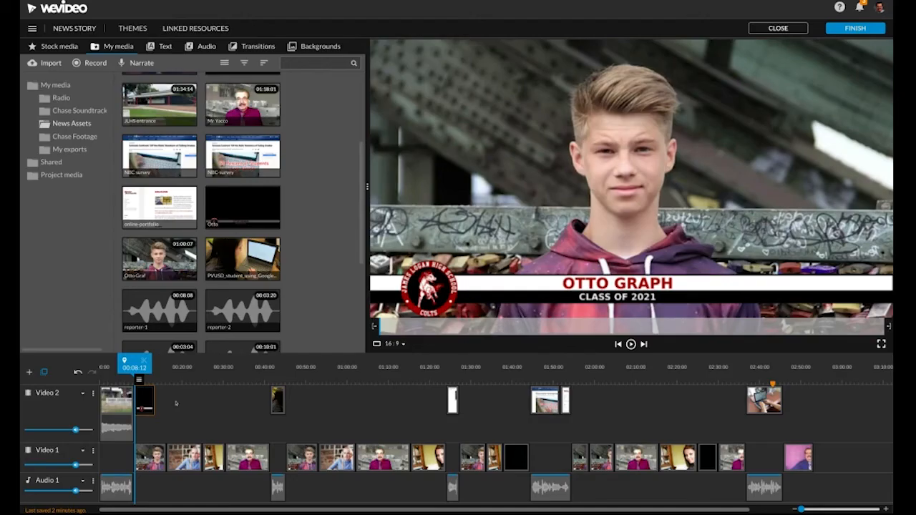
- Play the timeline from 00:07:00 through the first interview clip to check its lower-third title
{"action": "left_click_drag", "start_coordinate": [134, 367], "coordinate": [129, 367]}
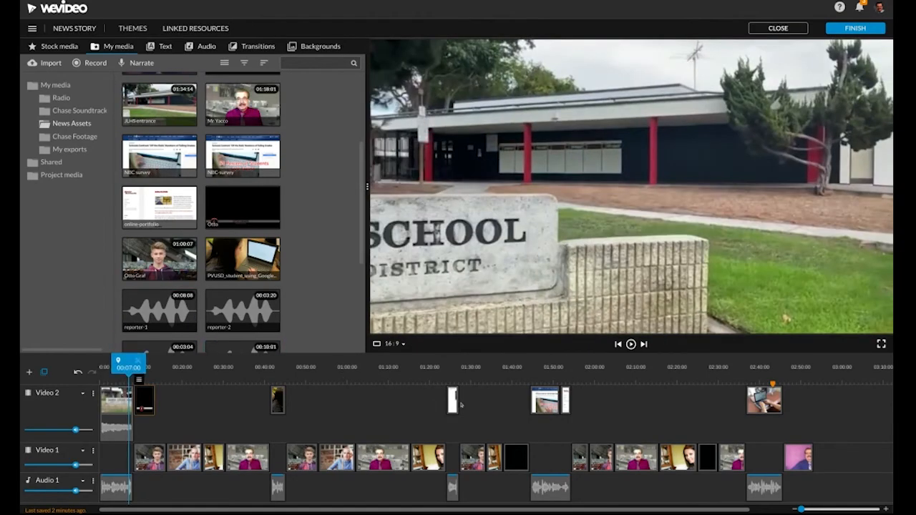
{"action": "key", "text": "space"}
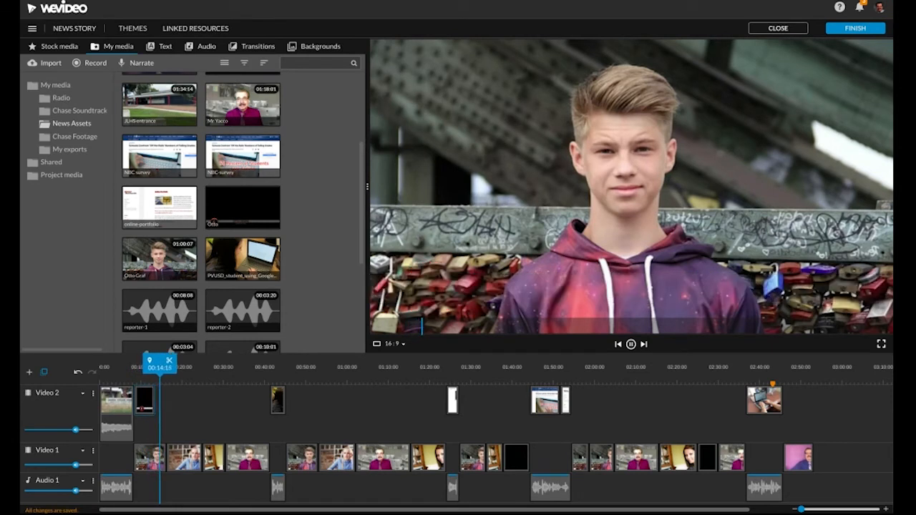
{"action": "key", "text": "space"}
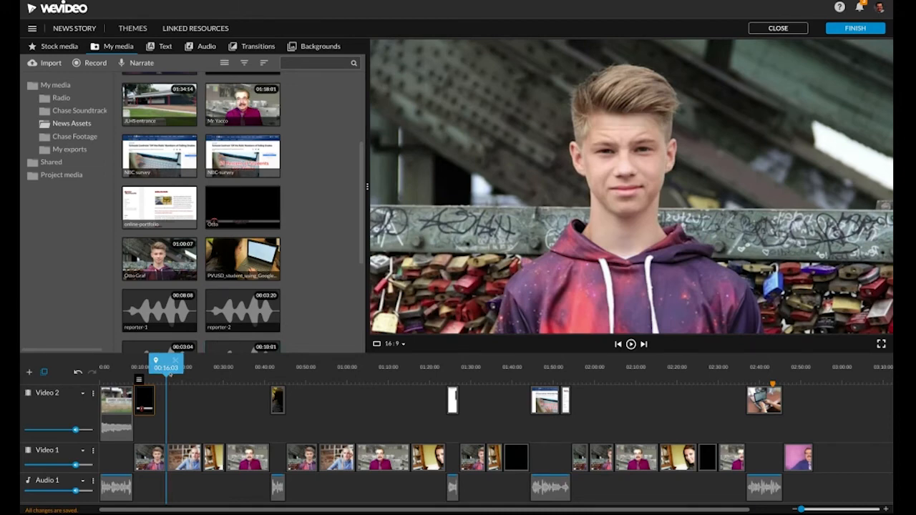
- Add the second interviewee's "Class of 2021" lower-third graphic to Video 2 at 00:16:07, above the second interview clip
{"action": "left_click_drag", "start_coordinate": [175, 360], "coordinate": [175, 360]}
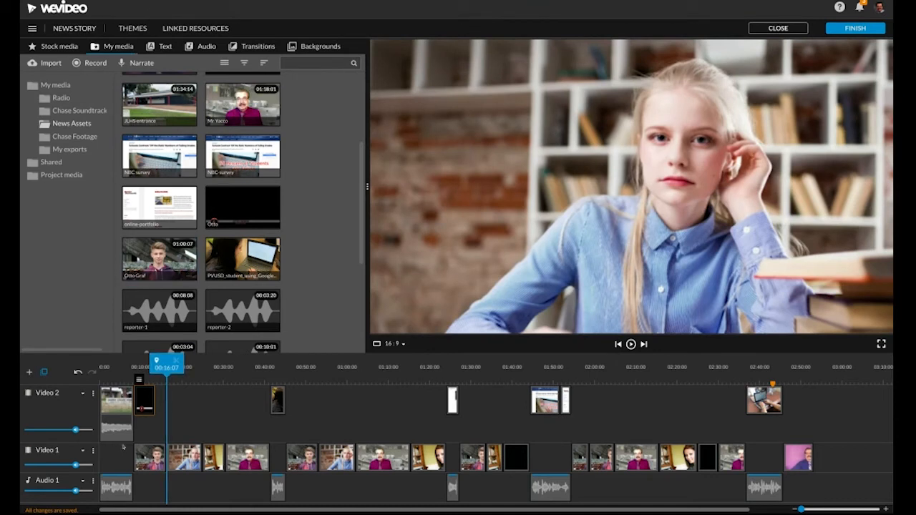
{"action": "scroll", "coordinate": [291, 86], "scroll_direction": "up", "scroll_amount": 4}
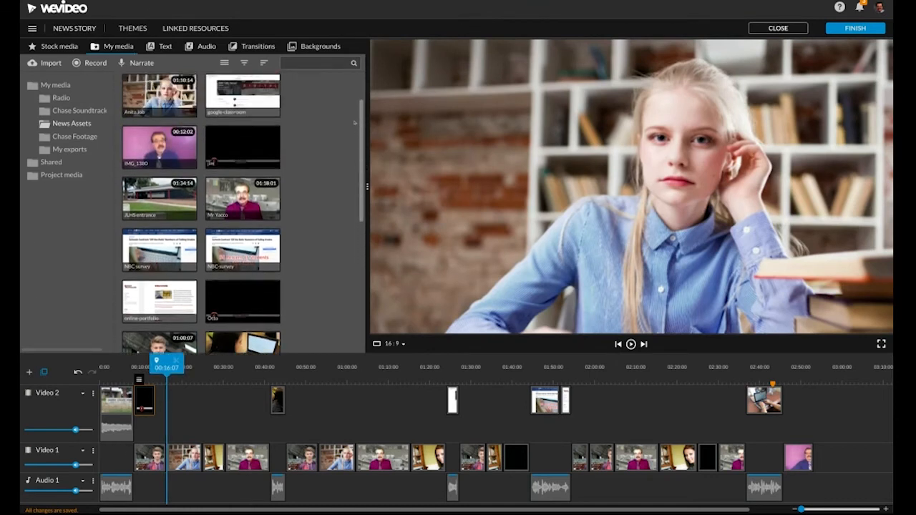
{"action": "left_click_drag", "start_coordinate": [252, 88], "coordinate": [181, 419]}
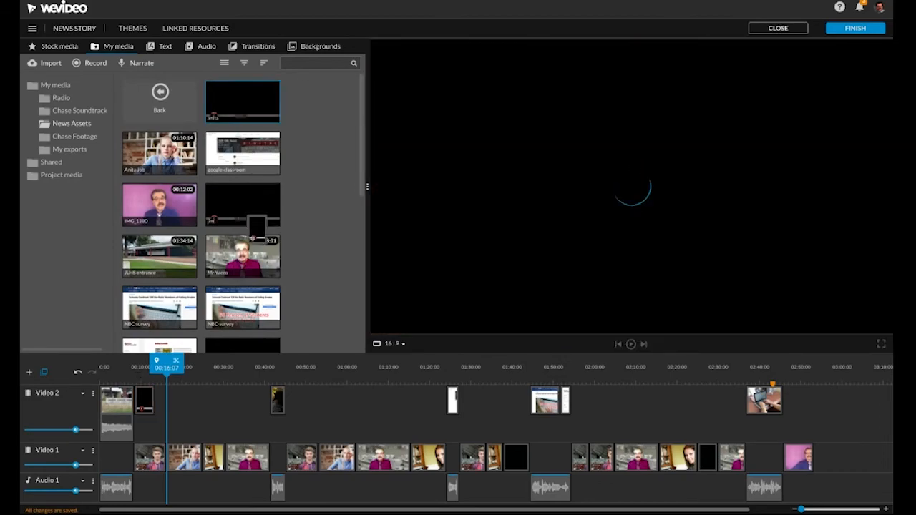
- Step frame by frame around 00:16:07 to check the second lower-third graphic's start against its interview clip
{"action": "left_click_drag", "start_coordinate": [354, 309], "coordinate": [355, 309]}
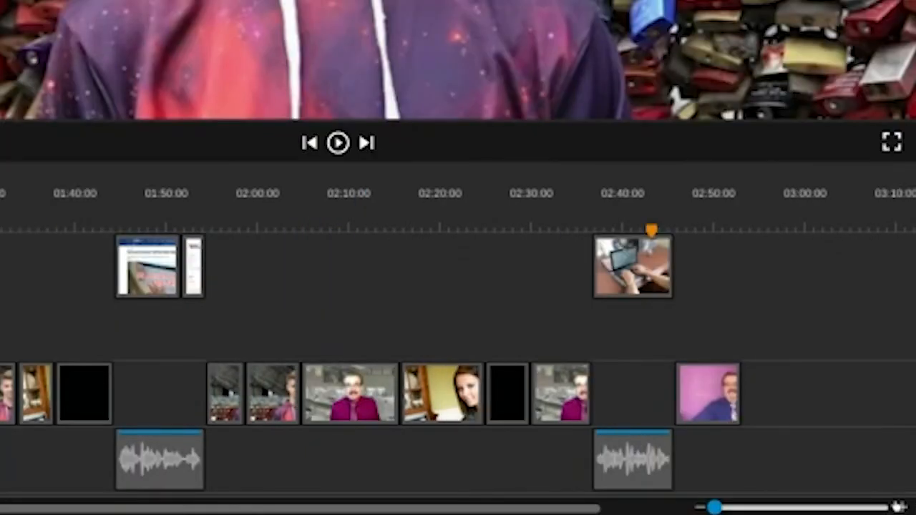
{"action": "left_click", "coordinate": [897, 507]}
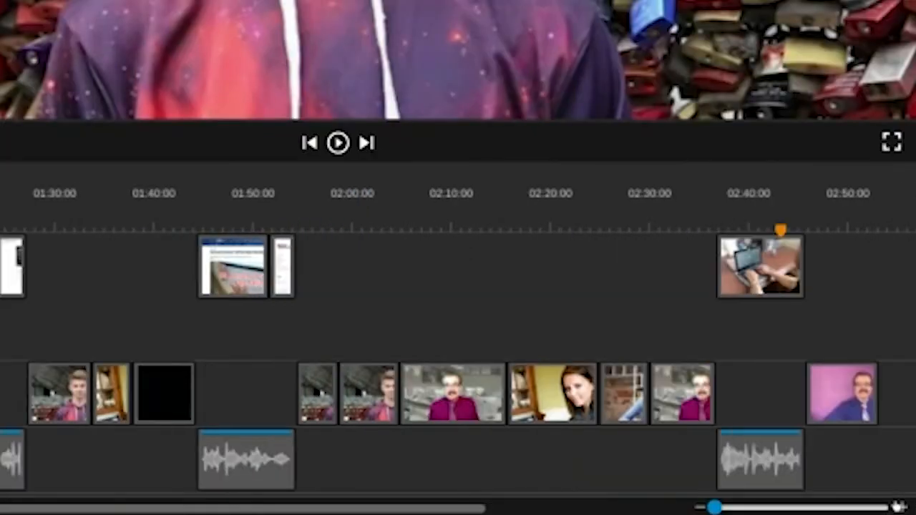
{"action": "left_click", "coordinate": [897, 506]}
{"action": "left_click", "coordinate": [897, 507]}
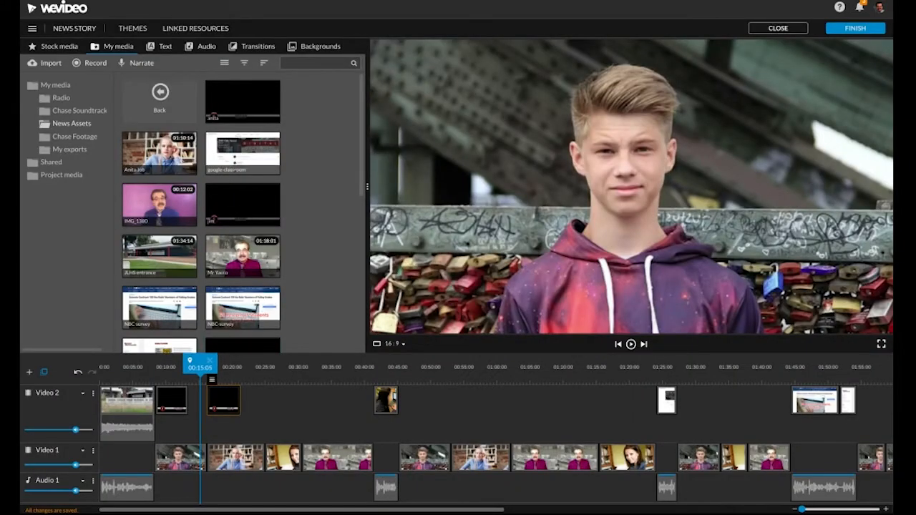
{"action": "key", "text": "Right"}
{"action": "key", "text": "Right"}
{"action": "key", "text": "Right"}
{"action": "key", "text": "Right"}
{"action": "key", "text": "Right"}
{"action": "key", "text": "Right"}
{"action": "key", "text": "Right"}
{"action": "key", "text": "Right"}
{"action": "key", "text": "Right"}
{"action": "key", "text": "Right"}
{"action": "key", "text": "Right"}
{"action": "key", "text": "Right"}
{"action": "key", "text": "Right"}
{"action": "key", "text": "Right"}
{"action": "key", "text": "Right"}
{"action": "key", "text": "Right"}
{"action": "key", "text": "Right"}
{"action": "key", "text": "Right"}
{"action": "key", "text": "Right"}
{"action": "key", "text": "Right"}
{"action": "key", "text": "Right"}
{"action": "key", "text": "Right"}
{"action": "key", "text": "Right"}
{"action": "key", "text": "Right"}
{"action": "key", "text": "Right"}
{"action": "key", "text": "Right"}
{"action": "key", "text": "Right"}
{"action": "key", "text": "Right"}
{"action": "key", "text": "Right"}
{"action": "key", "text": "Right"}
{"action": "key", "text": "Right"}
{"action": "key", "text": "Right"}
{"action": "key", "text": "Right"}
{"action": "key", "text": "Right"}
{"action": "key", "text": "Right"}
{"action": "key", "text": "Right"}
{"action": "key", "text": "Right"}
{"action": "key", "text": "Right"}
{"action": "key", "text": "Right"}
{"action": "key", "text": "Right"}
{"action": "key", "text": "Left"}
{"action": "key", "text": "Left"}
{"action": "key", "text": "Left"}
{"action": "key", "text": "Left"}
{"action": "key", "text": "Left"}
{"action": "key", "text": "Left"}
{"action": "key", "text": "Left"}
{"action": "key", "text": "Left"}
{"action": "key", "text": "Left"}
{"action": "key", "text": "Left"}
{"action": "key", "text": "Left"}
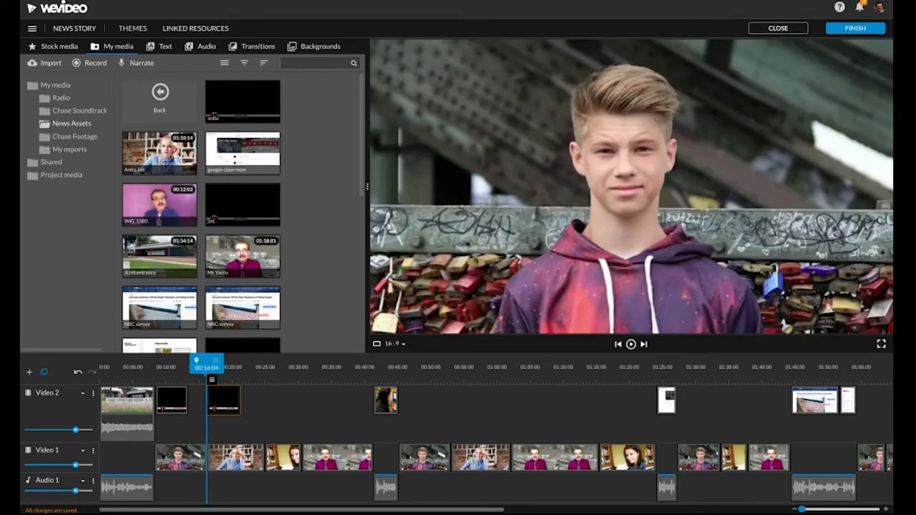
{"action": "key", "text": "Left"}
{"action": "key", "text": "Left"}
{"action": "key", "text": "Left"}
{"action": "key", "text": "Left"}
{"action": "key", "text": "Left"}
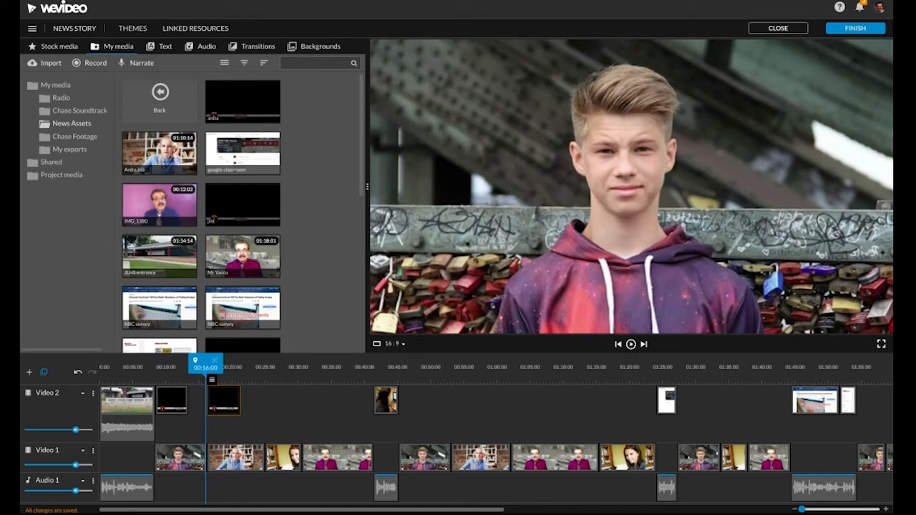
{"action": "key", "text": "Right"}
{"action": "key", "text": "Right"}
{"action": "key", "text": "Right"}
{"action": "key", "text": "Right"}
{"action": "key", "text": "Right"}
{"action": "key", "text": "Right"}
{"action": "key", "text": "Right"}
{"action": "key", "text": "Right"}
{"action": "key", "text": "Right"}
{"action": "key", "text": "Right"}
{"action": "key", "text": "Right"}
{"action": "key", "text": "Right"}
{"action": "key", "text": "Right"}
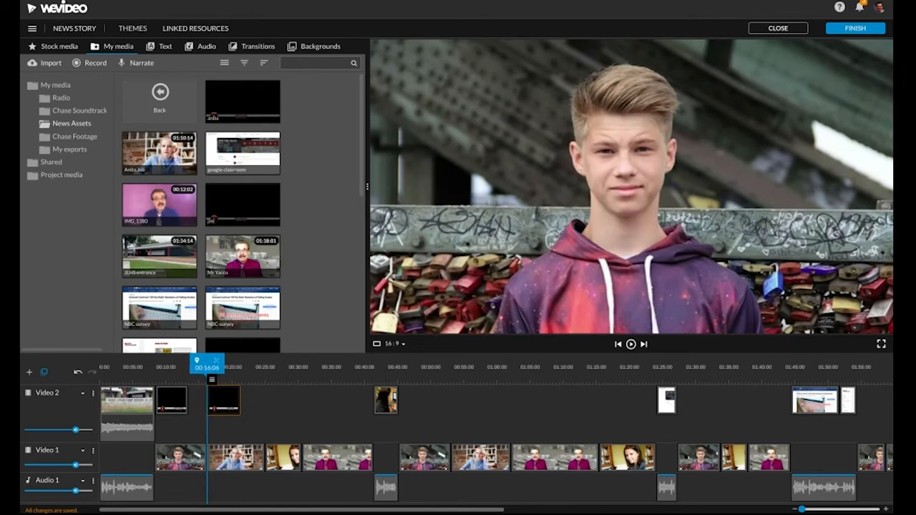
{"action": "key", "text": "Left"}
{"action": "key", "text": "Left"}
{"action": "key", "text": "Right"}
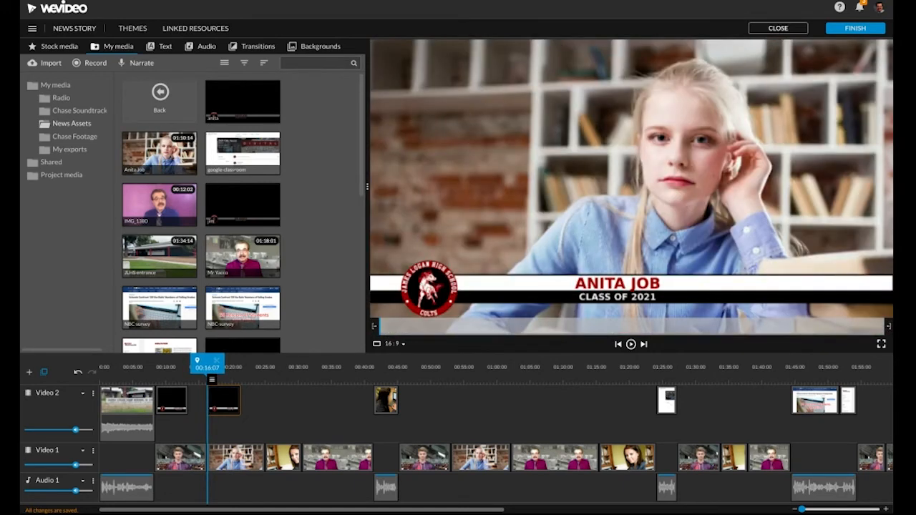
{"action": "key", "text": "Right"}
{"action": "key", "text": "Left"}
{"action": "key", "text": "Right"}
- Add the third interviewee's "Class of 2021" lower-third graphic to Video 2 at 00:25:00, at the start of the third interview clip
{"action": "key", "text": "space"}
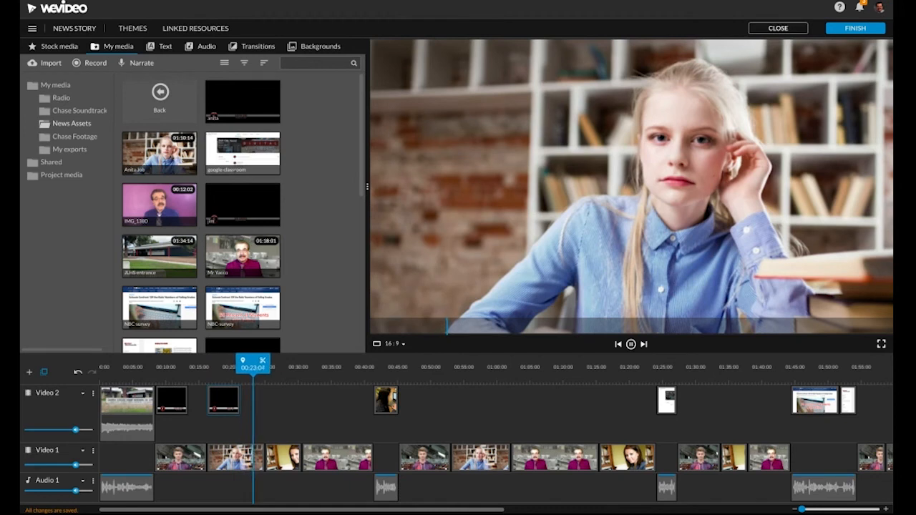
{"action": "key", "text": "space"}
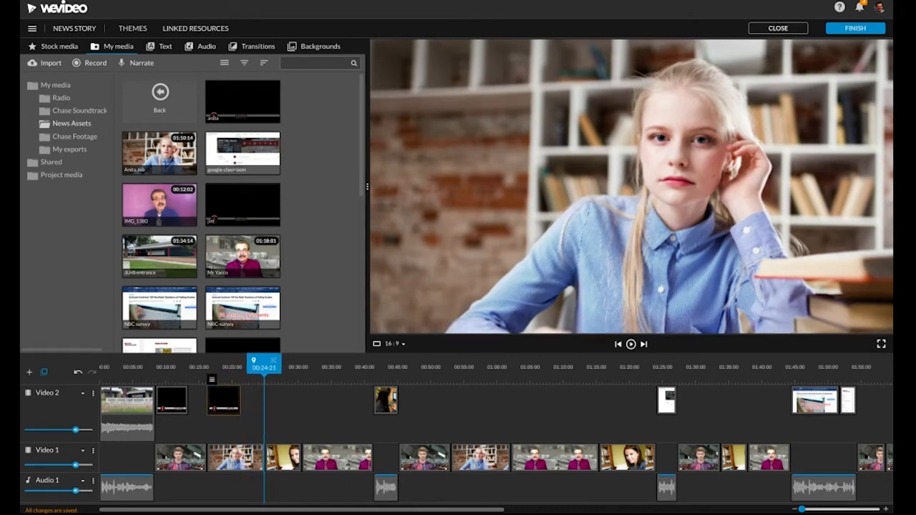
{"action": "key", "text": "space"}
{"action": "key", "text": "space"}
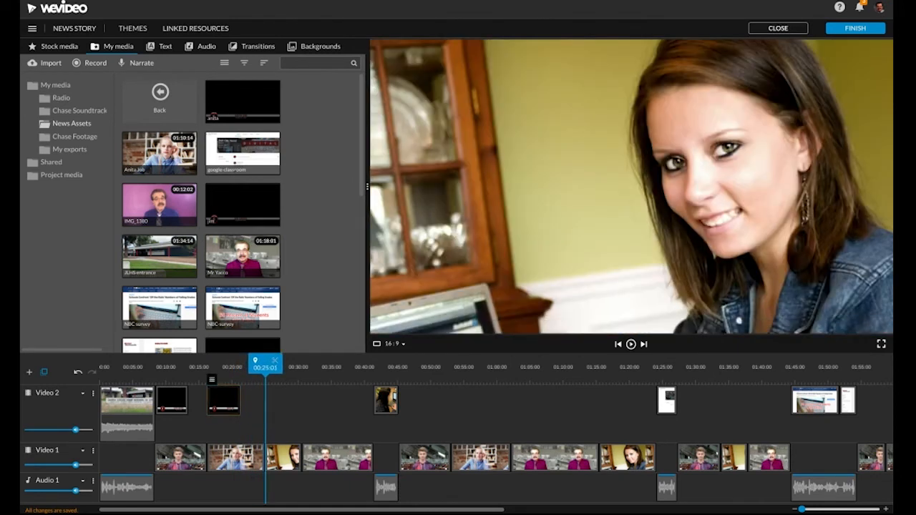
{"action": "key", "text": "Left"}
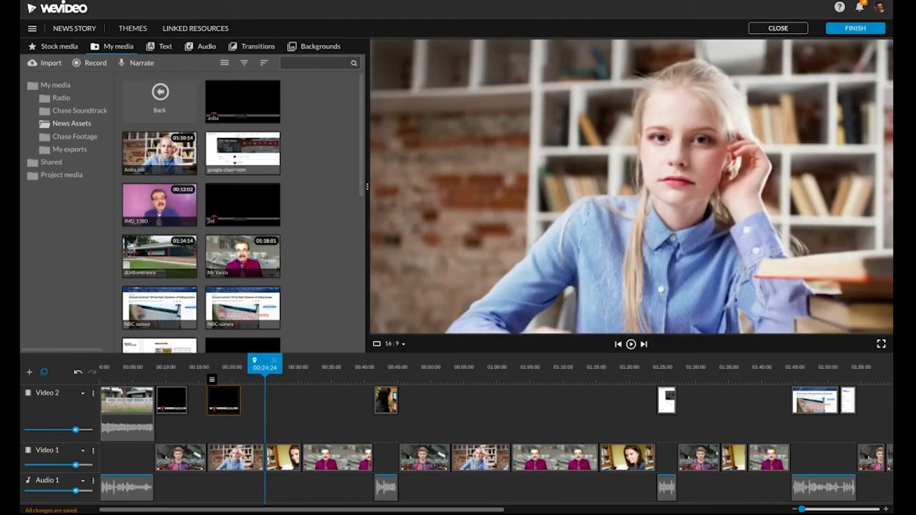
{"action": "key", "text": "Right"}
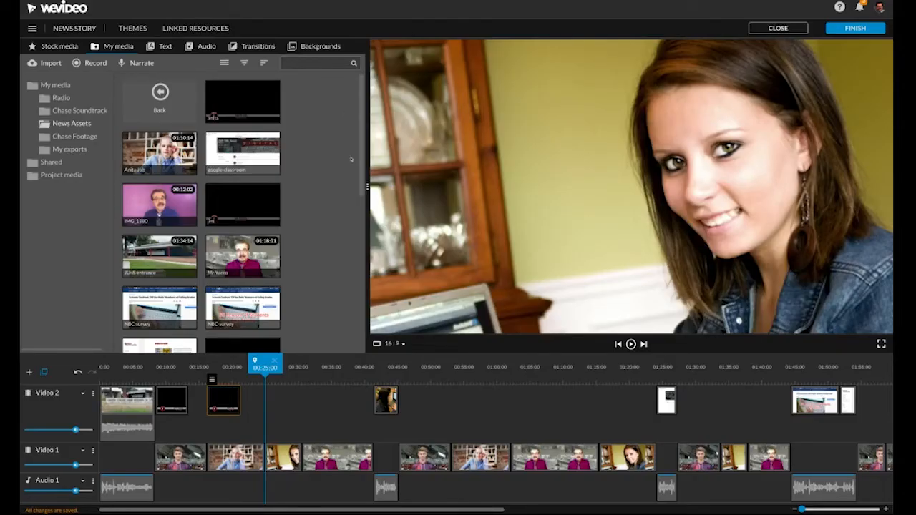
{"action": "scroll", "coordinate": [347, 143], "scroll_direction": "down", "scroll_amount": 4}
{"action": "scroll", "coordinate": [243, 211], "scroll_direction": "down", "scroll_amount": 6}
{"action": "left_click_drag", "start_coordinate": [212, 235], "coordinate": [272, 395]}
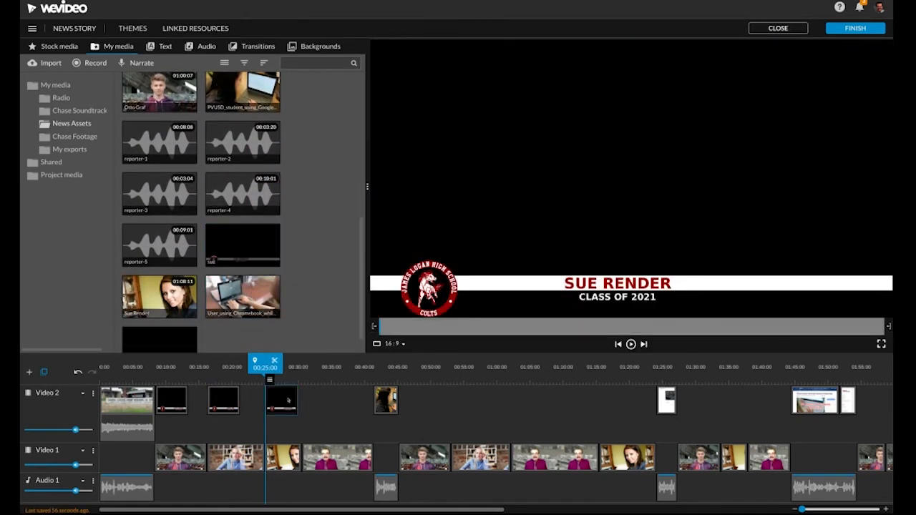
- Play back the third title and add the teacher's "Broadcasting & Filmmaking Teacher" lower-third graphic to Video 2 at 00:30:14, above the teacher's first clip
{"action": "left_click_drag", "start_coordinate": [260, 361], "coordinate": [256, 360]}
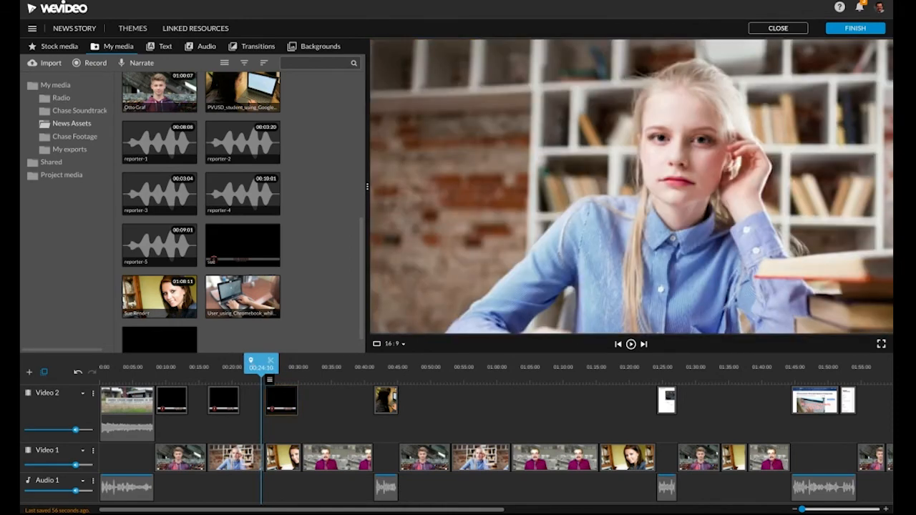
{"action": "key", "text": "space"}
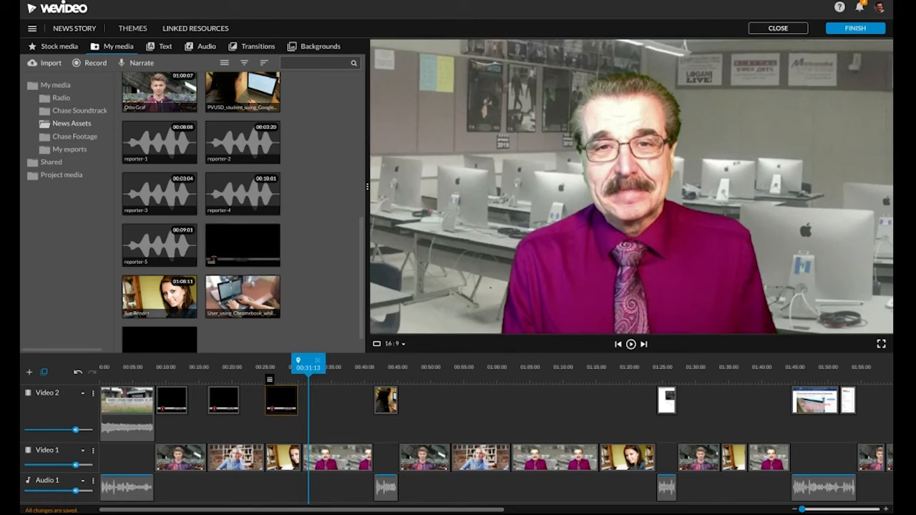
{"action": "key", "text": "Left"}
{"action": "key", "text": "Left"}
{"action": "key", "text": "Left"}
{"action": "key", "text": "Left"}
{"action": "key", "text": "Left"}
{"action": "key", "text": "Left"}
{"action": "key", "text": "Left"}
{"action": "key", "text": "Left"}
{"action": "key", "text": "Left"}
{"action": "key", "text": "Left"}
{"action": "key", "text": "Left"}
{"action": "key", "text": "Left"}
{"action": "key", "text": "Left"}
{"action": "key", "text": "Left"}
{"action": "key", "text": "Left"}
{"action": "key", "text": "Left"}
{"action": "key", "text": "Left"}
{"action": "key", "text": "Left"}
{"action": "key", "text": "Left"}
{"action": "key", "text": "Left"}
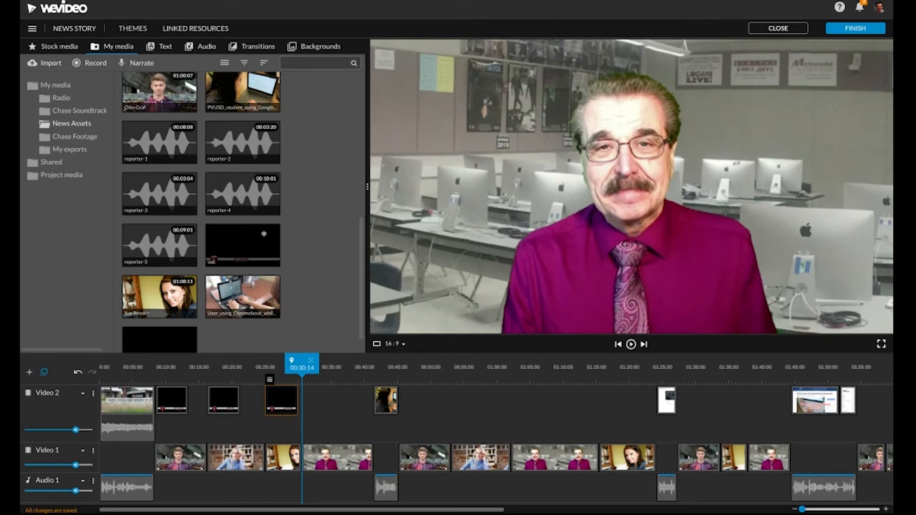
{"action": "scroll", "coordinate": [361, 274], "scroll_direction": "down", "scroll_amount": 1}
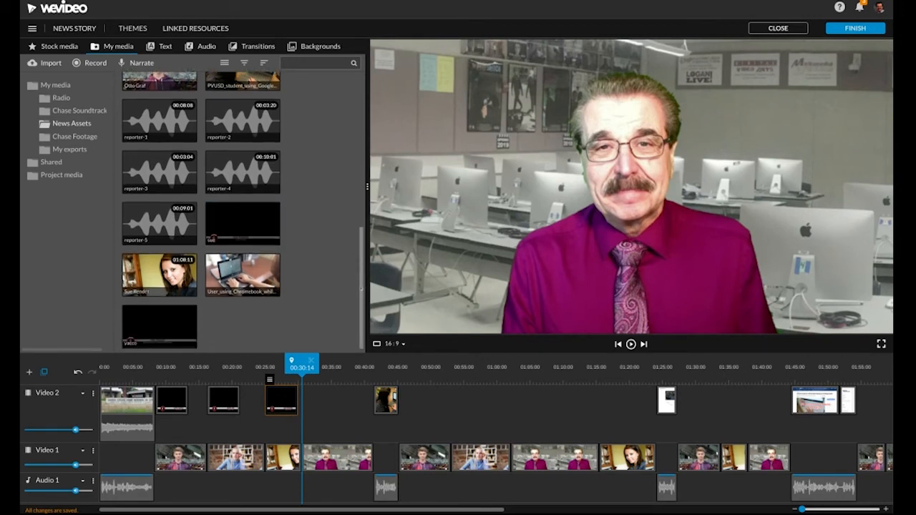
{"action": "left_click_drag", "start_coordinate": [141, 319], "coordinate": [316, 395]}
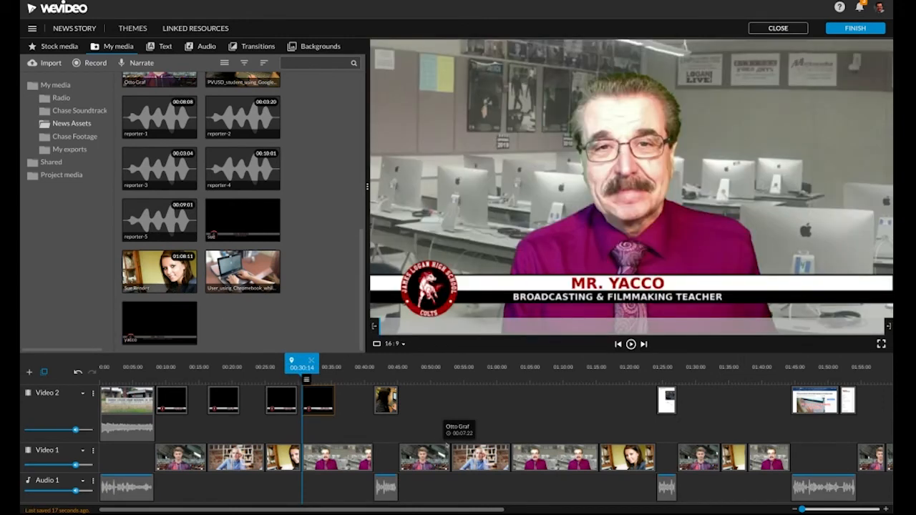
- Play from the third interview clip into the teacher's clip to check the change between their lower-third titles
{"action": "mouse_move", "coordinate": [830, 511]}
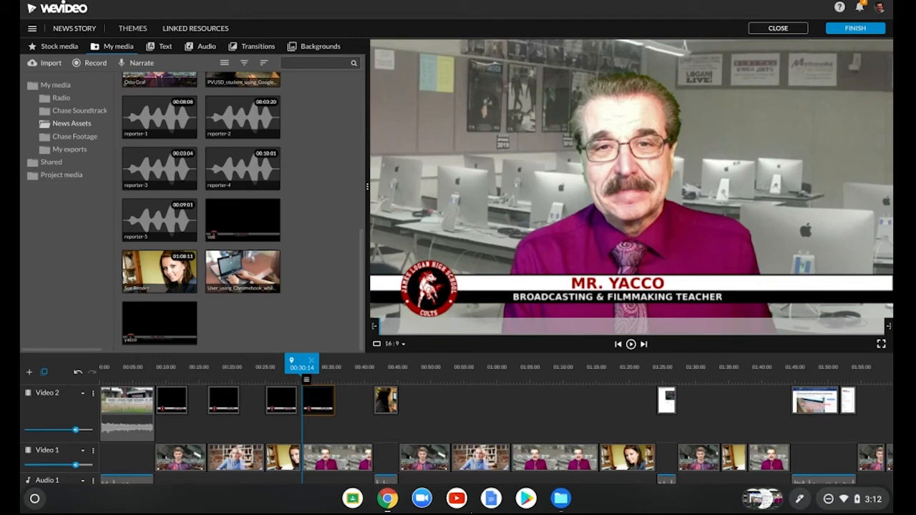
{"action": "left_click_drag", "start_coordinate": [301, 364], "coordinate": [272, 363]}
{"action": "key", "text": "space"}
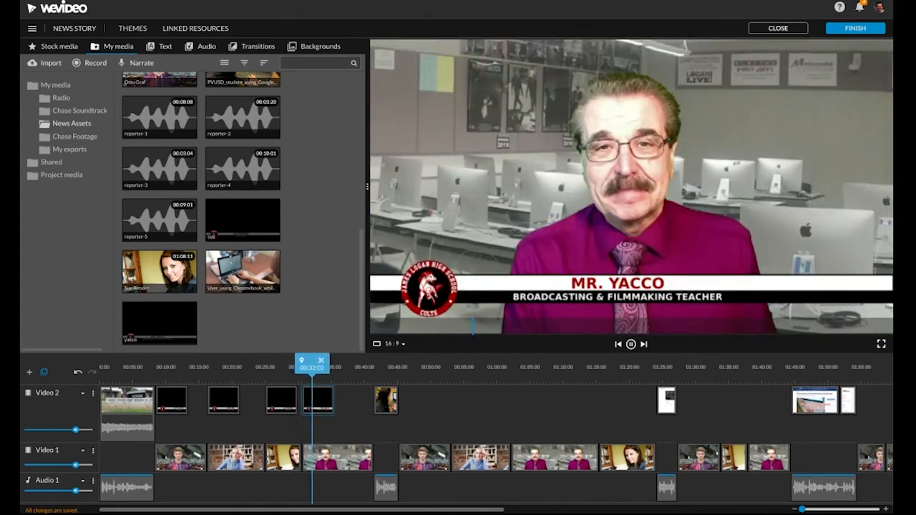
{"action": "key", "text": "space"}
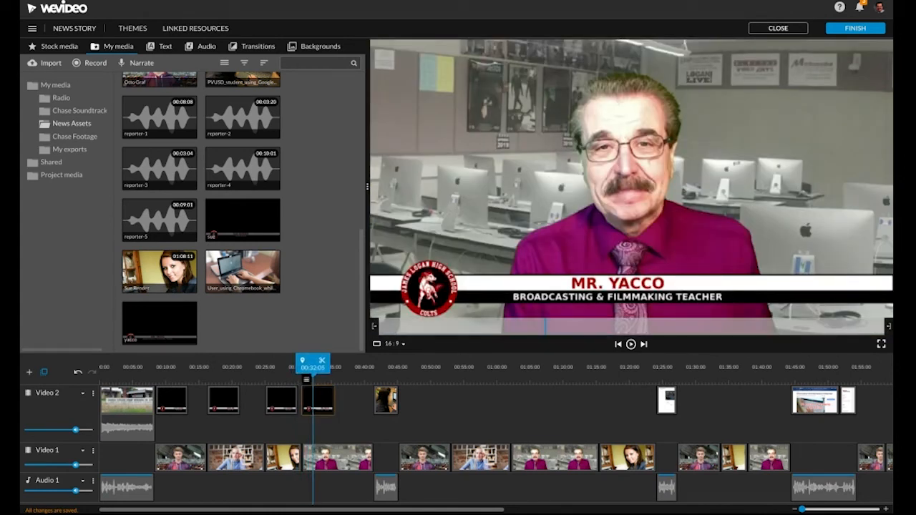
- Extend the end of the third interviewee's lower-third graphic to the teacher's title at 00:30:14 and play back the join
{"action": "left_click_drag", "start_coordinate": [308, 360], "coordinate": [292, 360]}
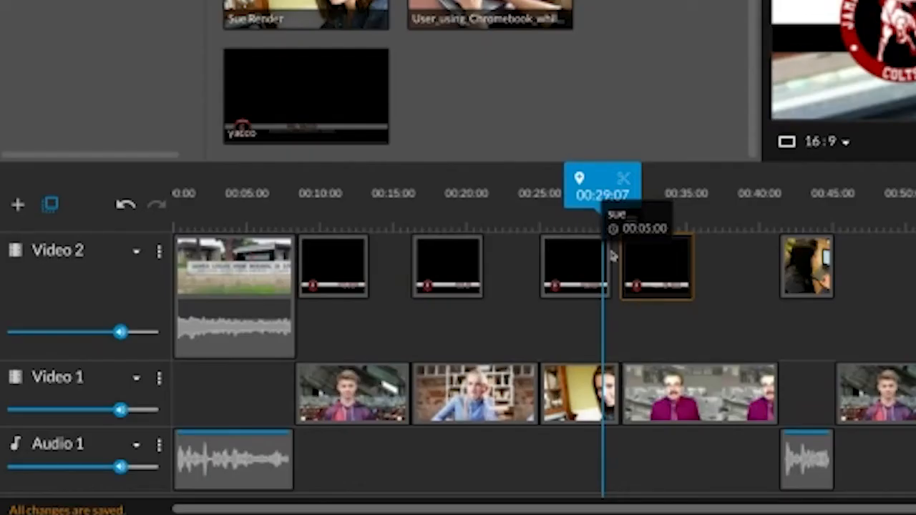
{"action": "left_click_drag", "start_coordinate": [611, 256], "coordinate": [629, 252]}
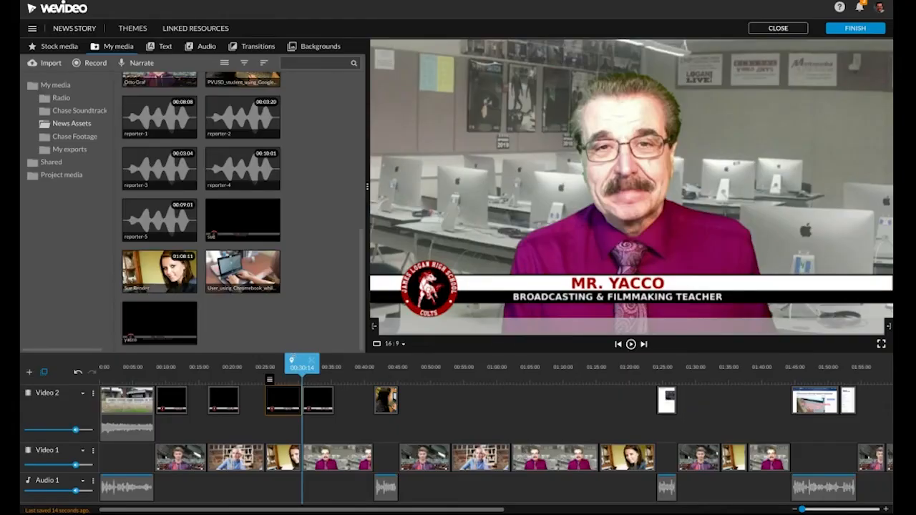
{"action": "left_click_drag", "start_coordinate": [302, 361], "coordinate": [289, 362]}
{"action": "key", "text": "space"}
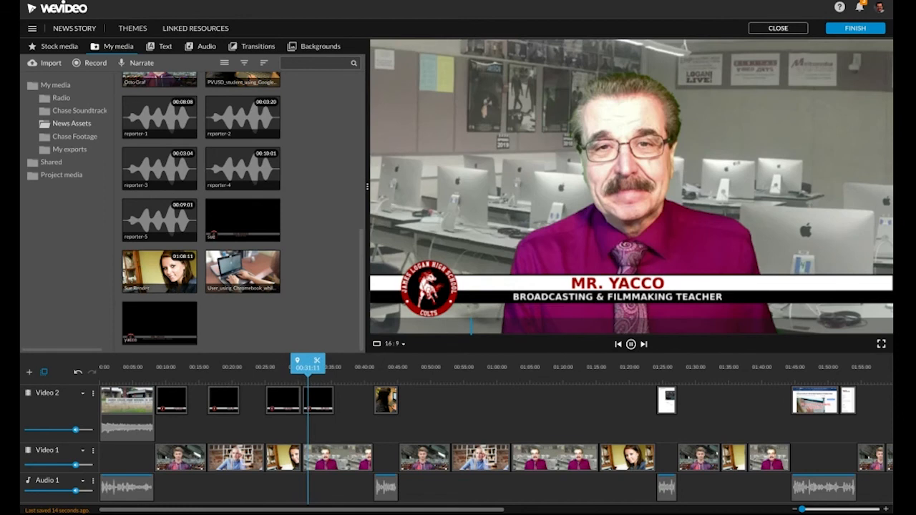
{"action": "left_click", "coordinate": [284, 400]}
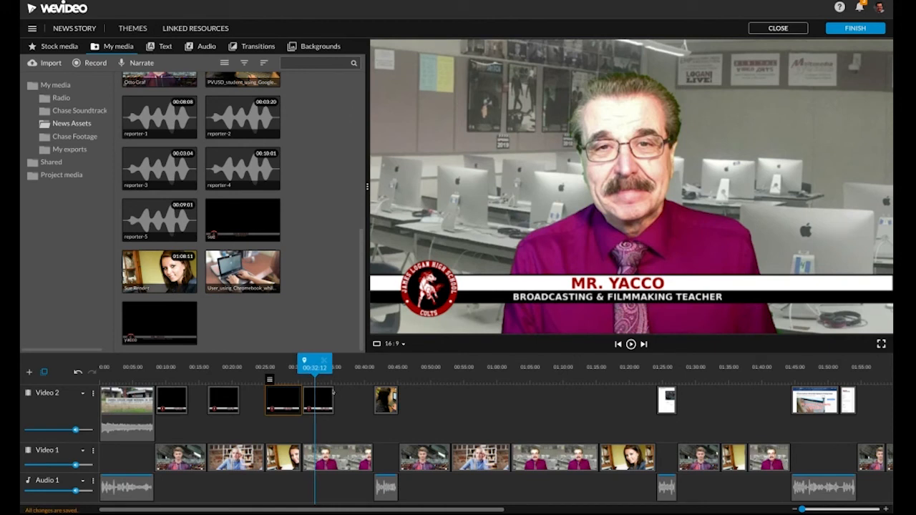
- Add the reporter's "Class of 2021" lower-third graphic to Video 2 above the reporter's closing clip, ending at 02:53:04, and play it back
{"action": "left_click_drag", "start_coordinate": [370, 511], "coordinate": [497, 504]}
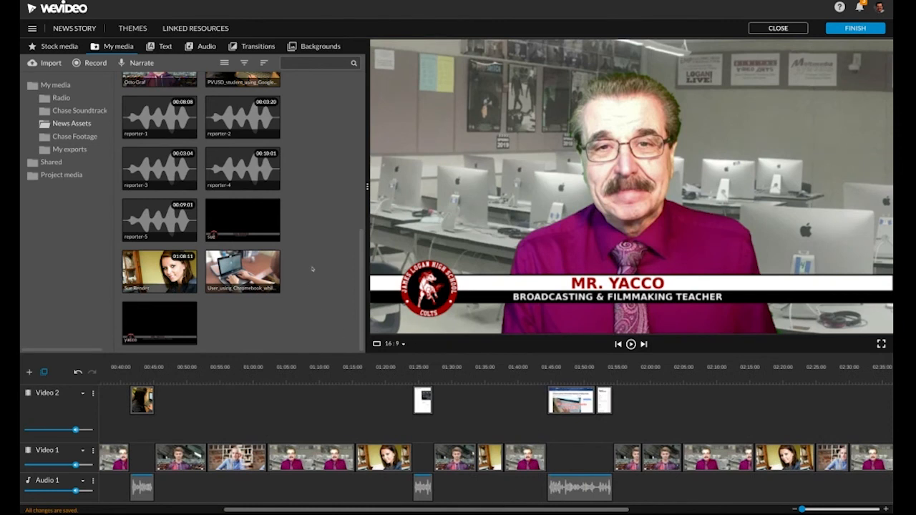
{"action": "left_click_drag", "start_coordinate": [361, 242], "coordinate": [393, 86]}
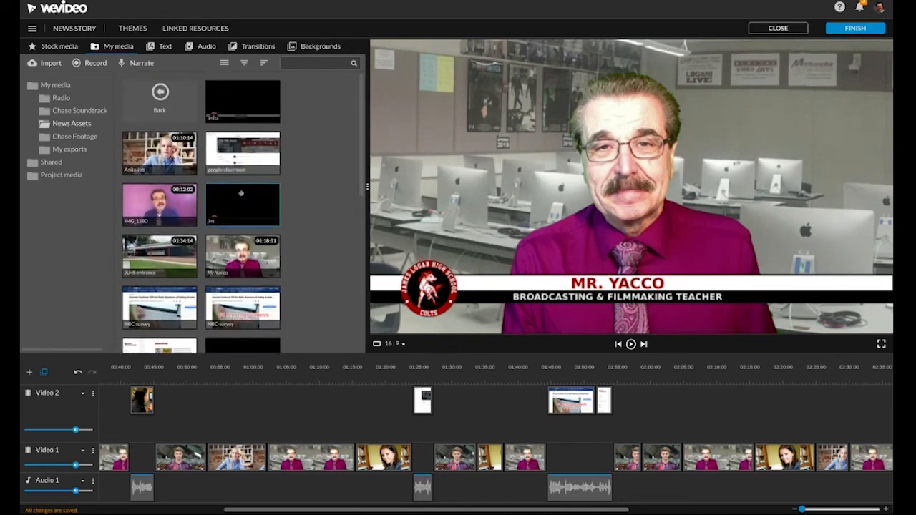
{"action": "left_click_drag", "start_coordinate": [230, 206], "coordinate": [862, 428]}
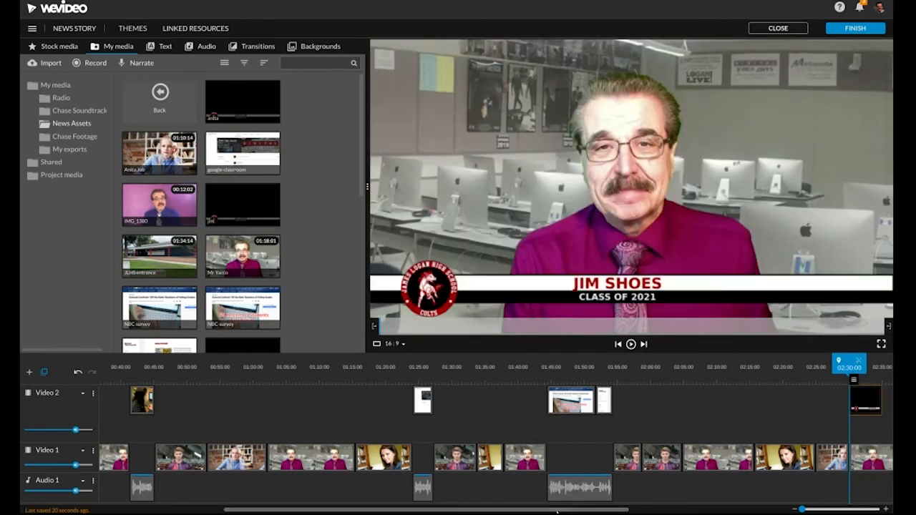
{"action": "left_click_drag", "start_coordinate": [583, 510], "coordinate": [741, 510]}
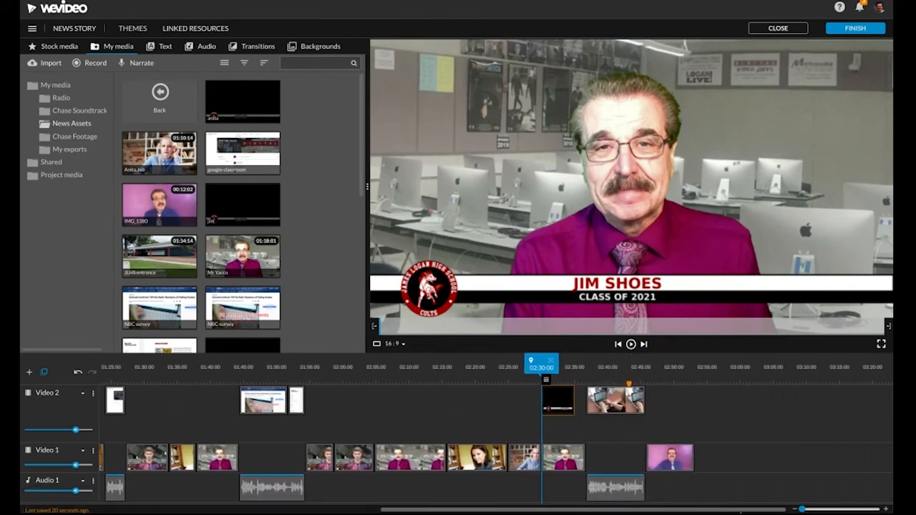
{"action": "left_click_drag", "start_coordinate": [561, 397], "coordinate": [641, 399]}
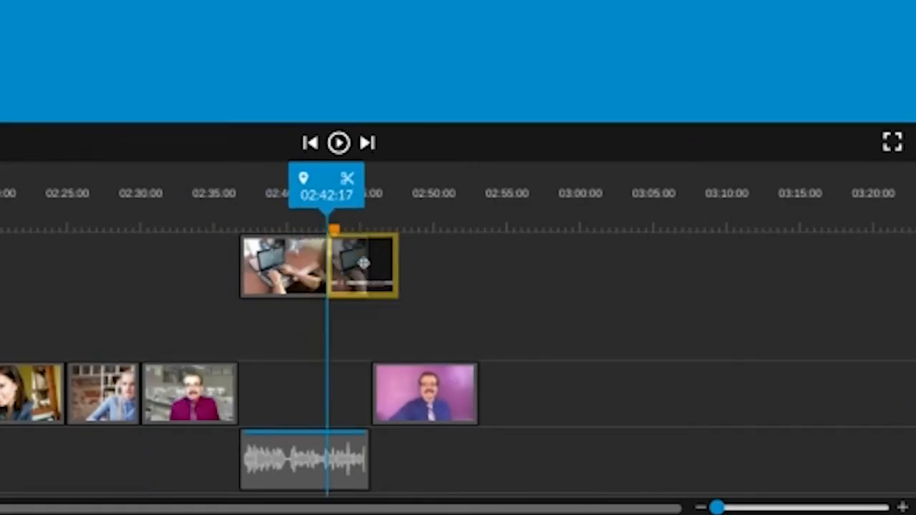
{"action": "left_click_drag", "start_coordinate": [363, 263], "coordinate": [470, 263]}
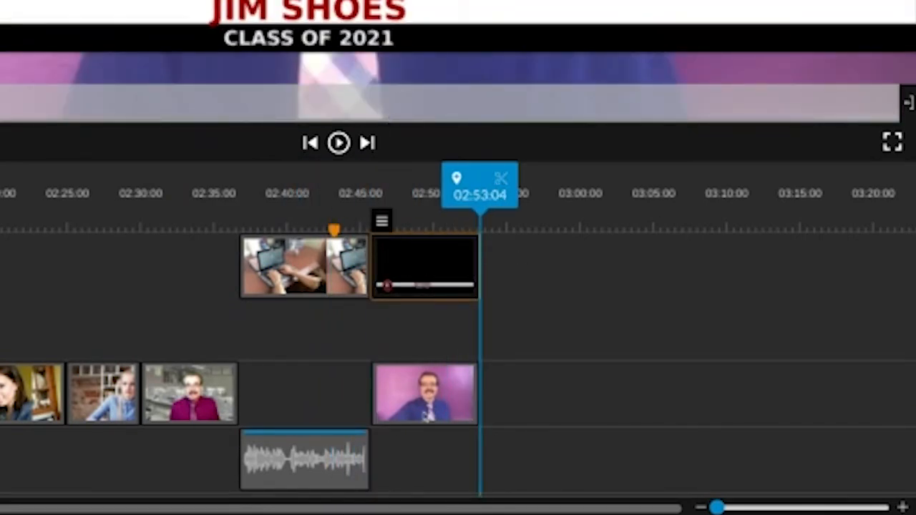
{"action": "left_click", "coordinate": [350, 199]}
{"action": "key", "text": "space"}
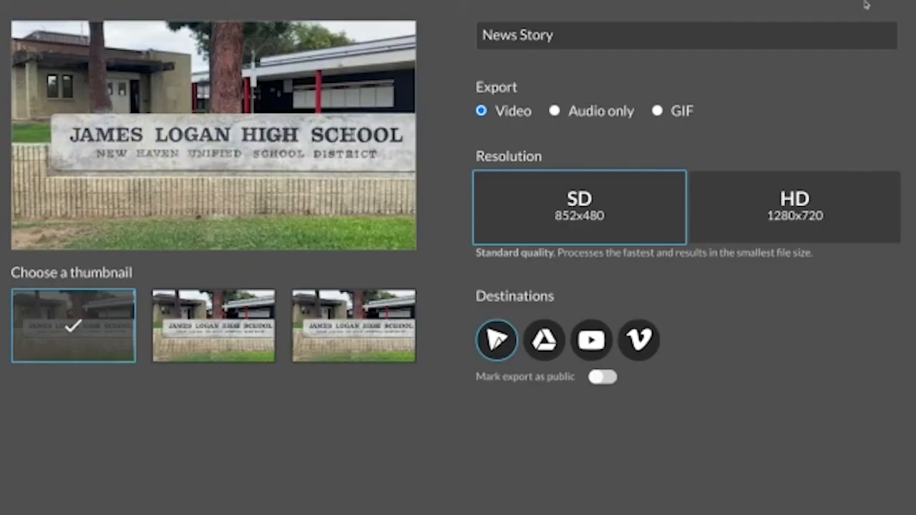
- Export the video to the WeVideo download destination in HD 1280x720, titled "News-Education-Changes-" followed by the reporter's hyphenated name
{"action": "left_click", "coordinate": [784, 222]}
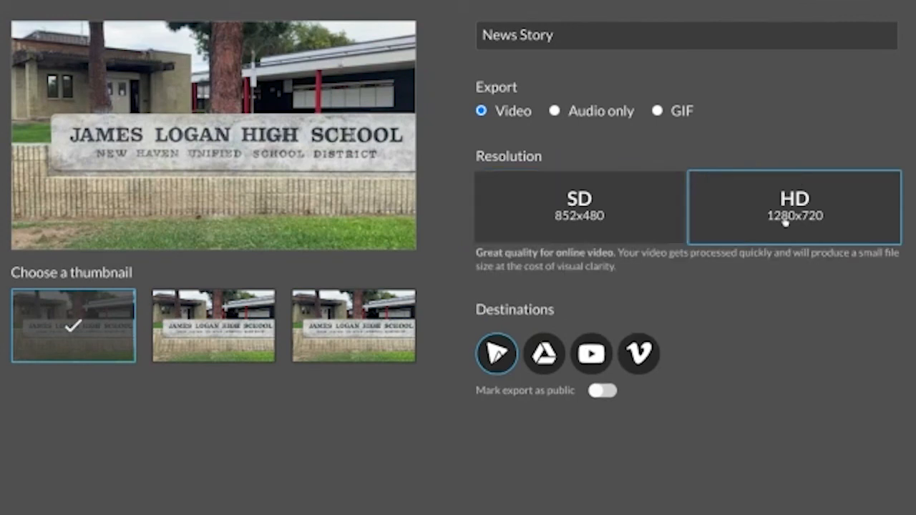
{"action": "left_click_drag", "start_coordinate": [518, 29], "coordinate": [574, 31]}
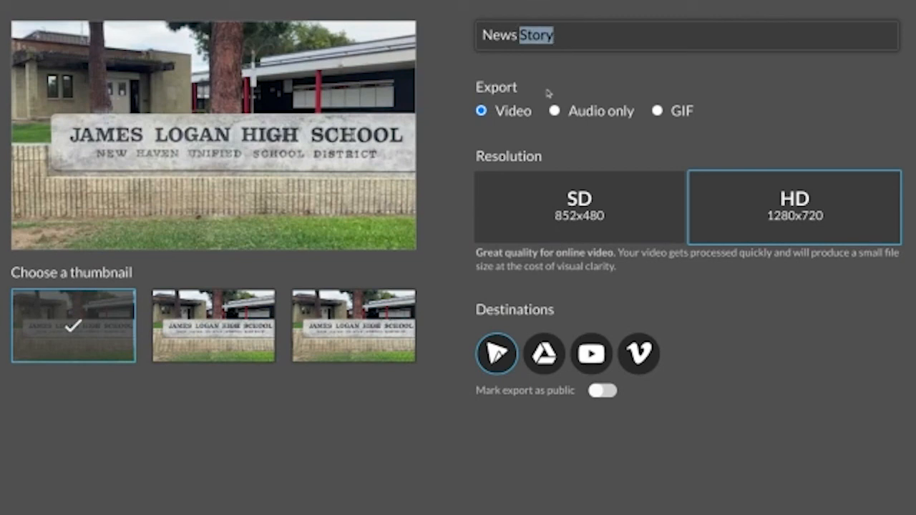
{"action": "key", "text": "BackSpace"}
{"action": "key", "text": "BackSpace"}
{"action": "type", "text": "-"}
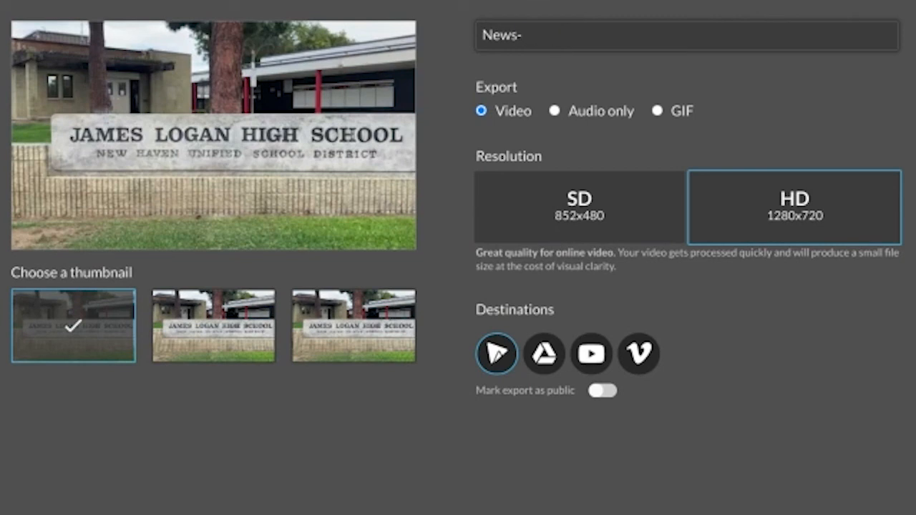
{"action": "type", "text": "Education-C"}
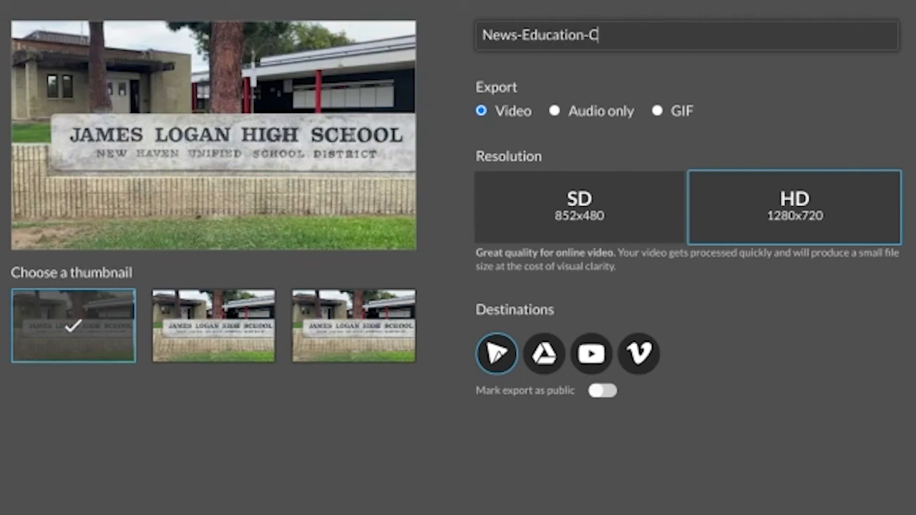
{"action": "type", "text": "hanges-"}
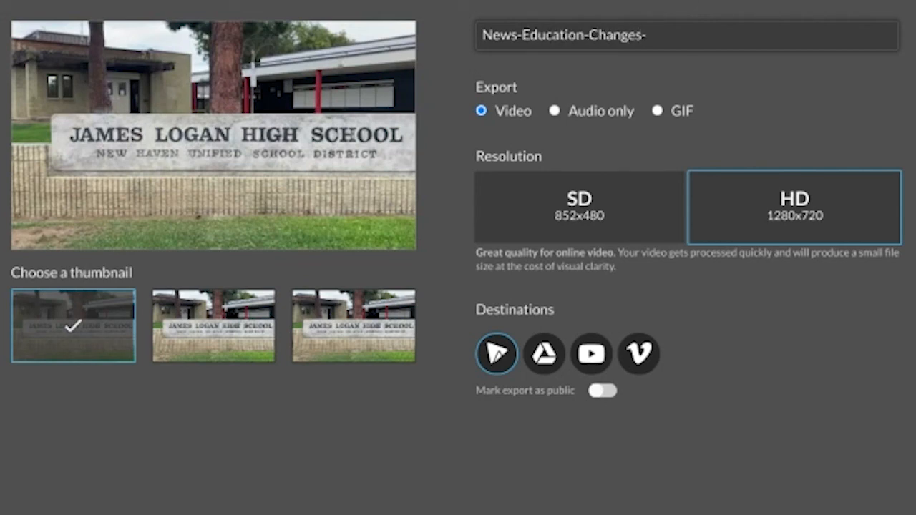
{"action": "type", "text": "Jim-Shoes"}
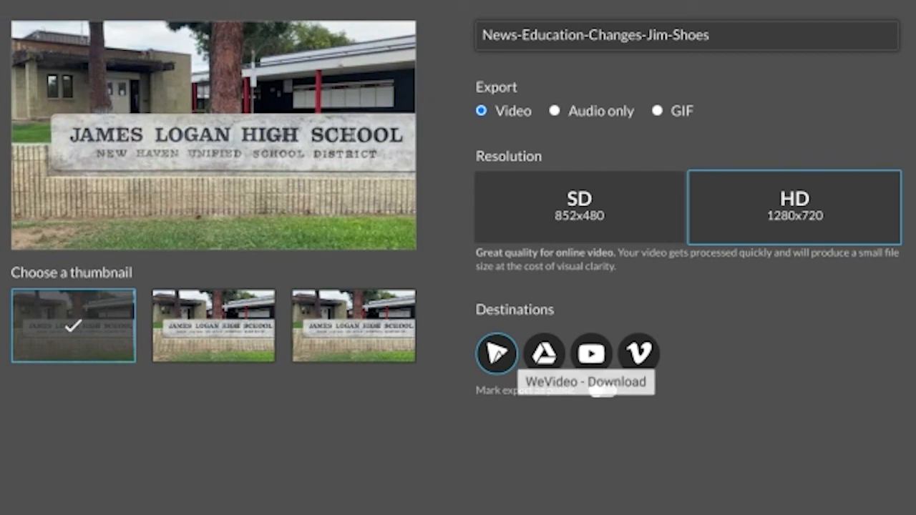
{"action": "left_click", "coordinate": [503, 354]}
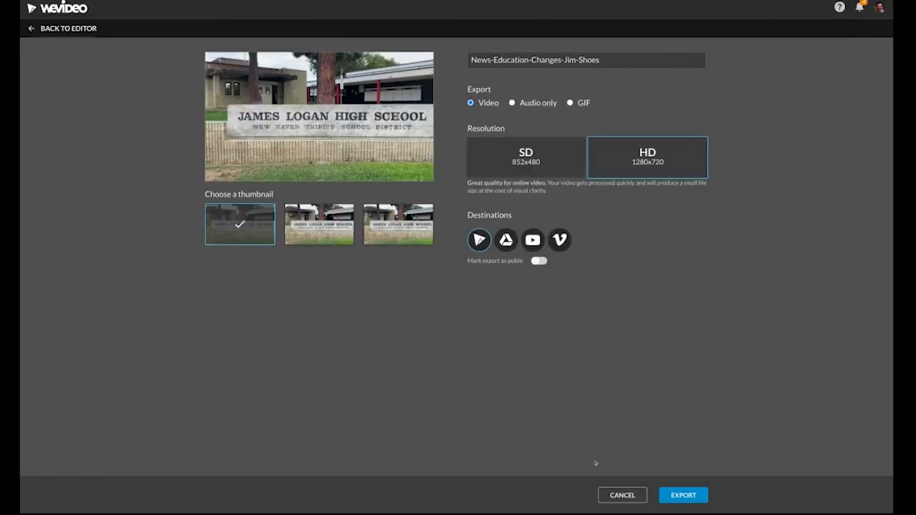
{"action": "left_click", "coordinate": [683, 494]}
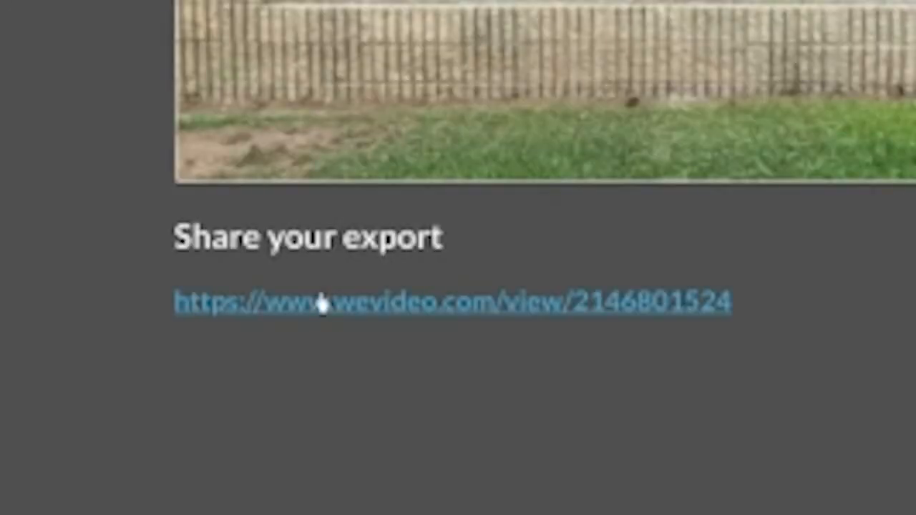
- Download the finished export as an MP4 into the folder containing Graphics, B-Roll and Interviews, and open the saved file for playback
{"action": "left_click", "coordinate": [311, 345]}
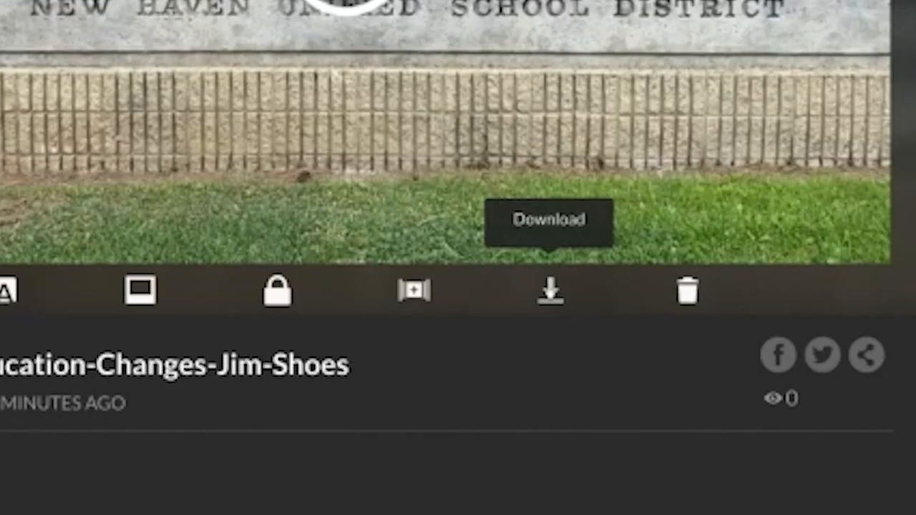
{"action": "left_click", "coordinate": [550, 290]}
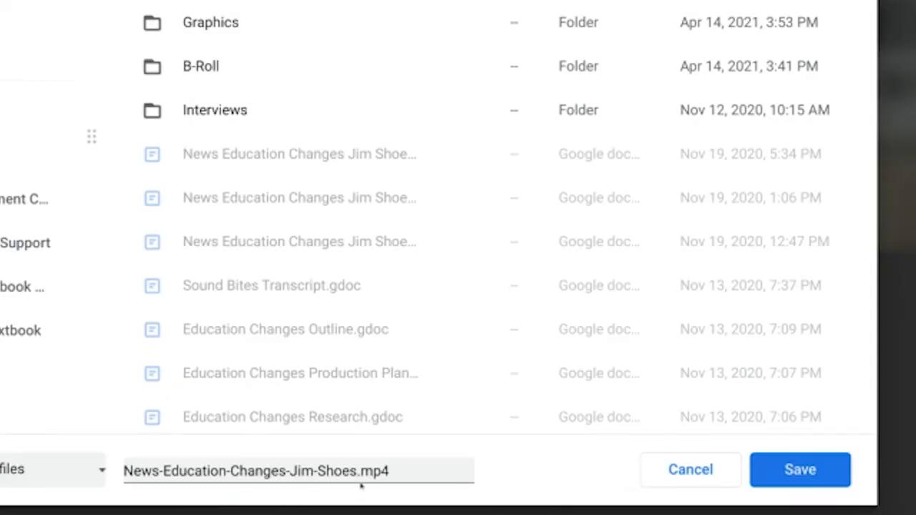
{"action": "left_click", "coordinate": [795, 470]}
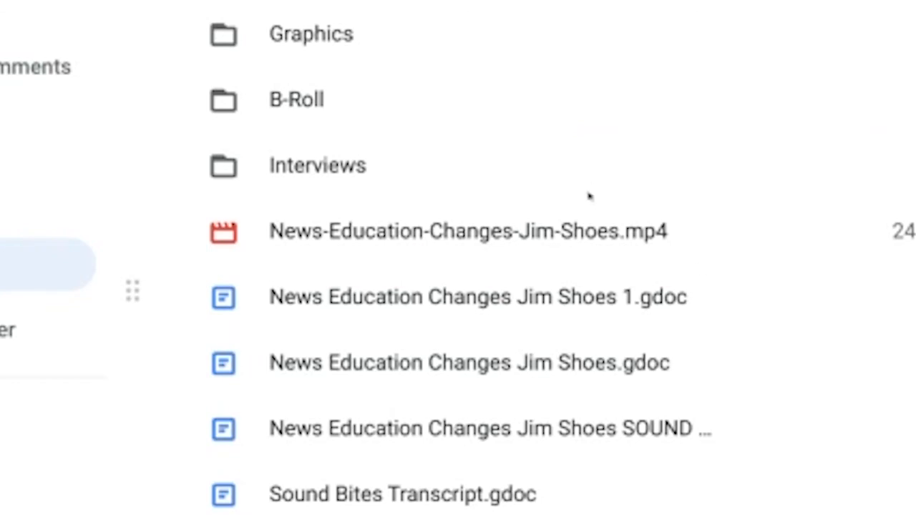
{"action": "left_click", "coordinate": [589, 226]}
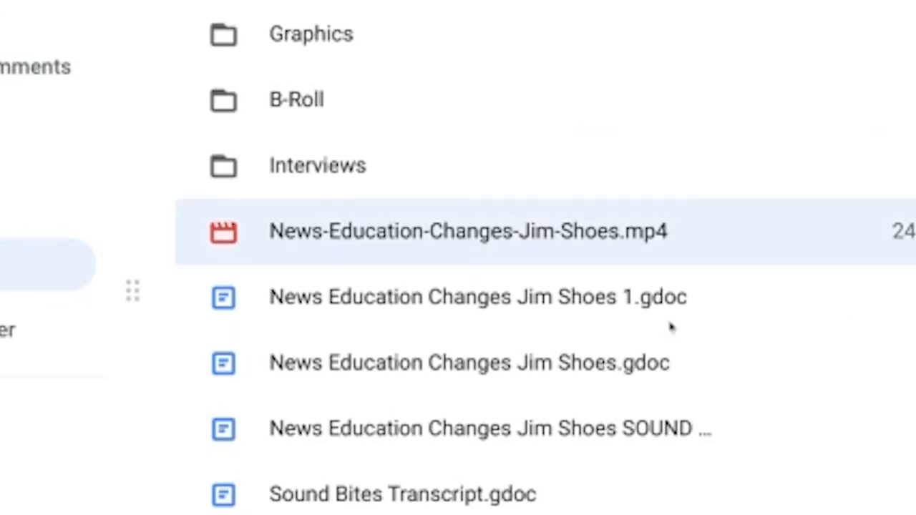
{"action": "double_click", "coordinate": [452, 240]}
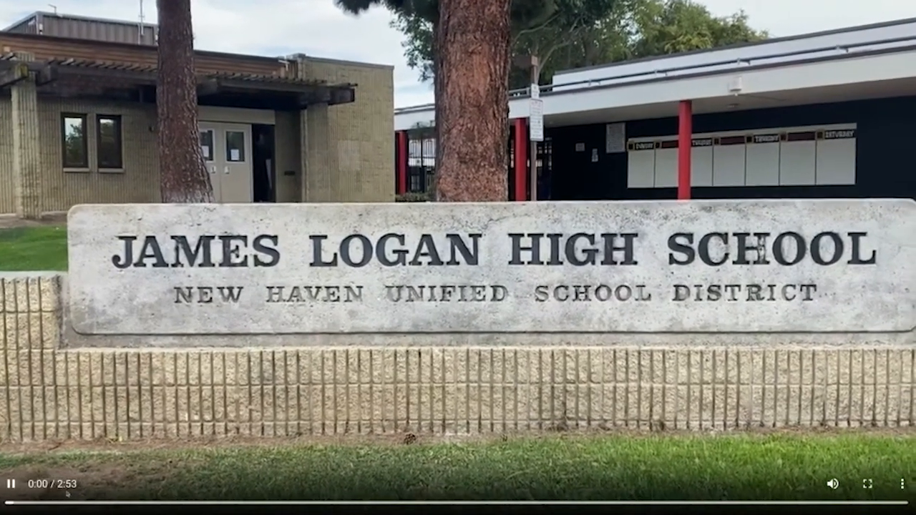